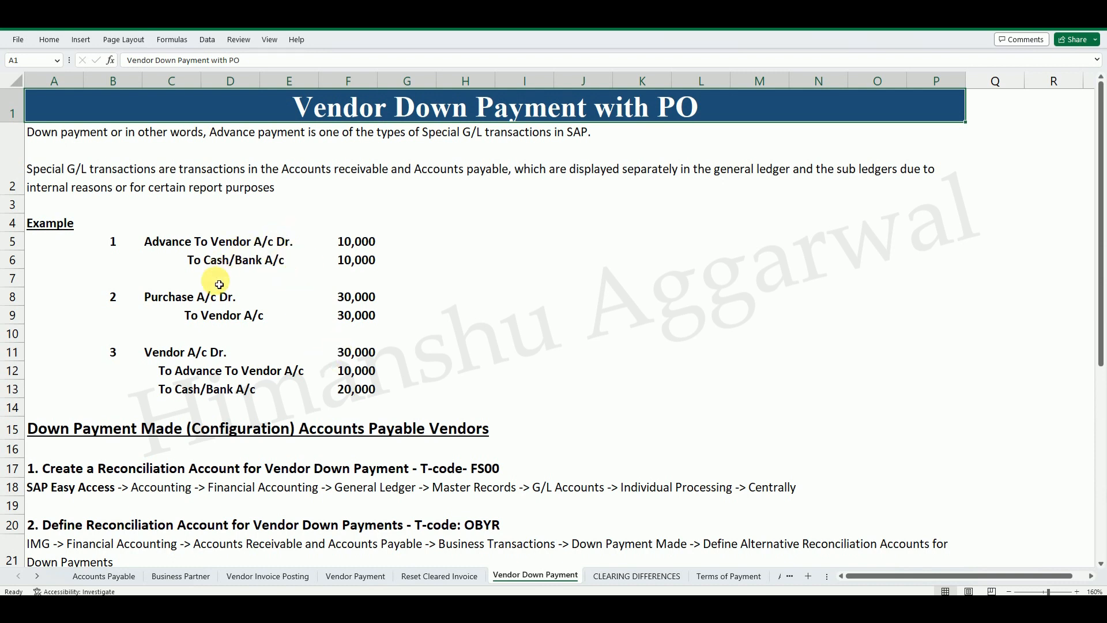
Review the Vendor Down Payment worksheet's example entries, configuration steps and T-codes
{"action": "scroll", "coordinate": [277, 346], "scroll_direction": "down", "scroll_amount": 2}
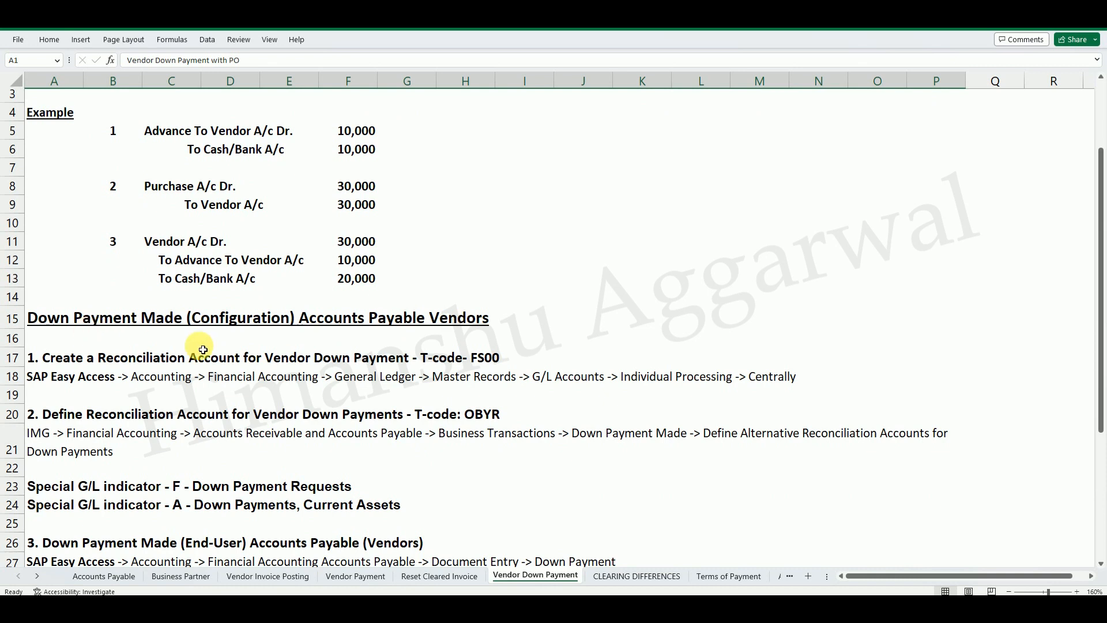
{"action": "scroll", "coordinate": [203, 350], "scroll_direction": "down", "scroll_amount": 1}
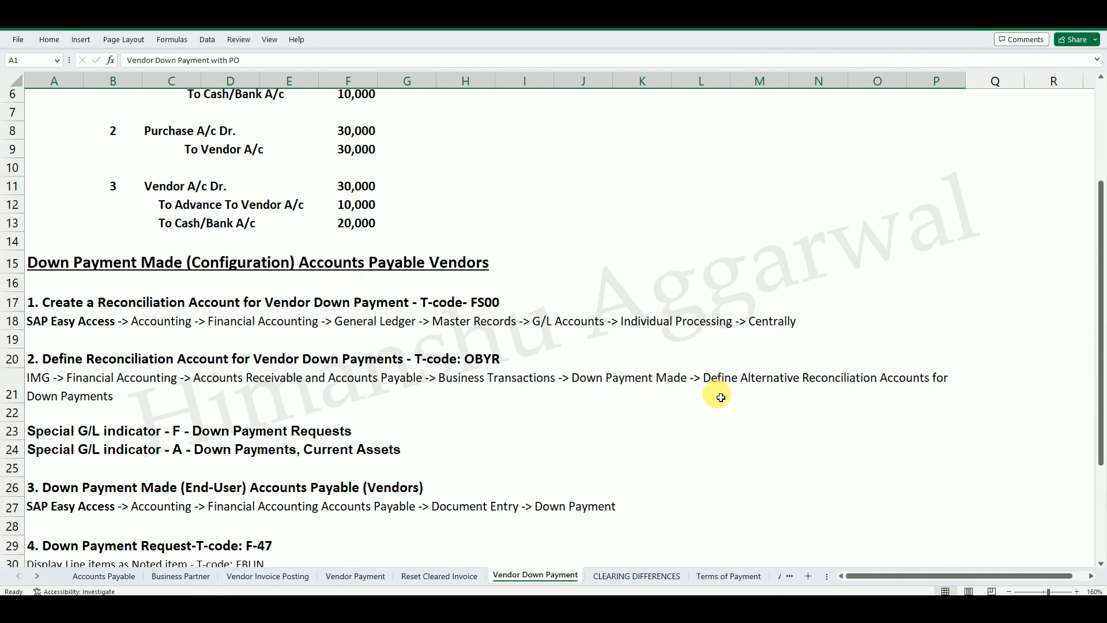
{"action": "scroll", "coordinate": [444, 431], "scroll_direction": "down", "scroll_amount": 1}
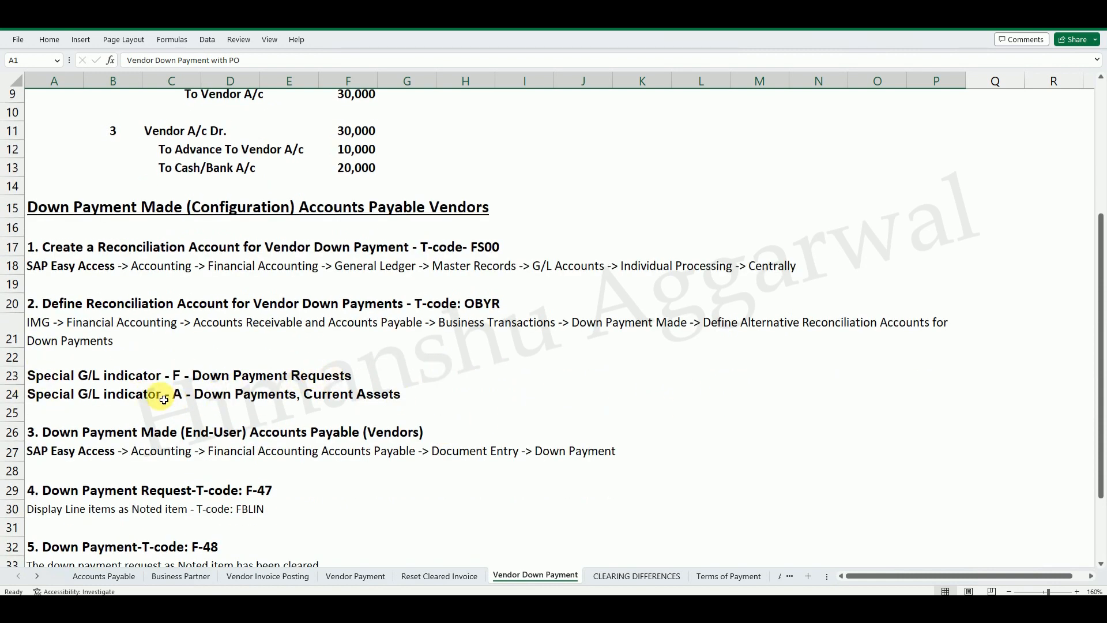
{"action": "scroll", "coordinate": [282, 402], "scroll_direction": "down", "scroll_amount": 3}
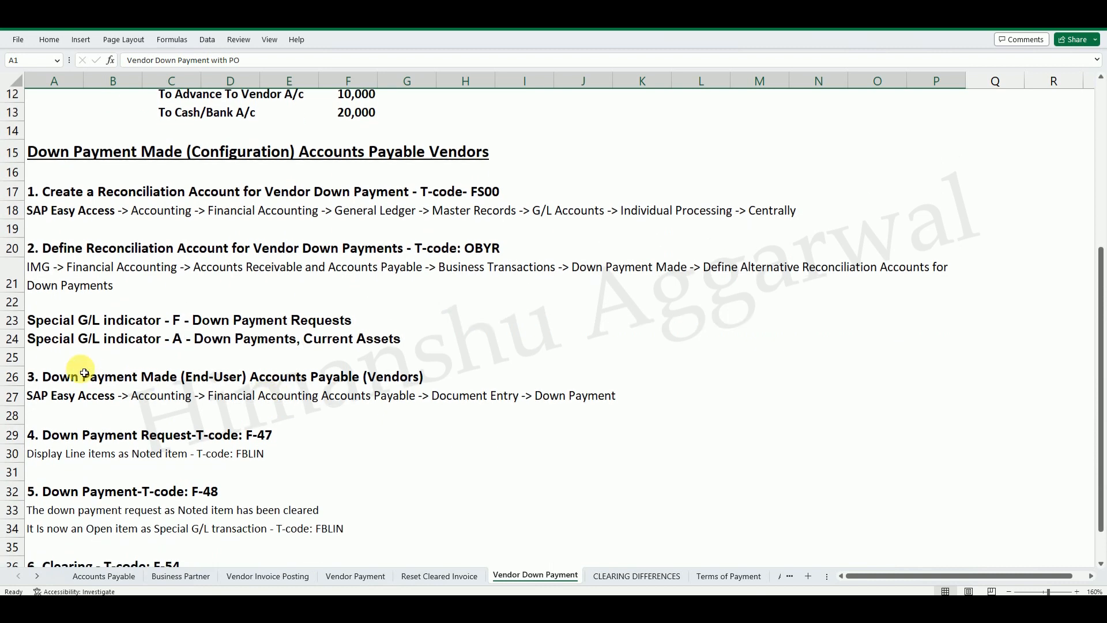
{"action": "scroll", "coordinate": [280, 415], "scroll_direction": "up", "scroll_amount": 3}
{"action": "scroll", "coordinate": [289, 422], "scroll_direction": "up", "scroll_amount": 3}
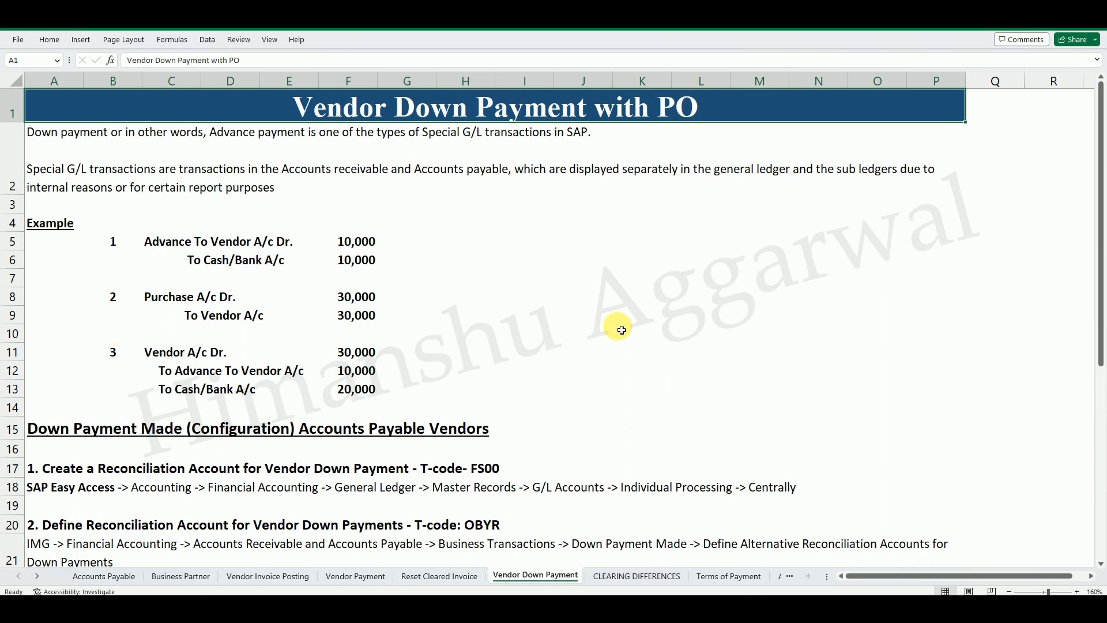
Switch to the web browser and look through the course catalogue on hatutorials.com
{"action": "left_click", "coordinate": [682, 609]}
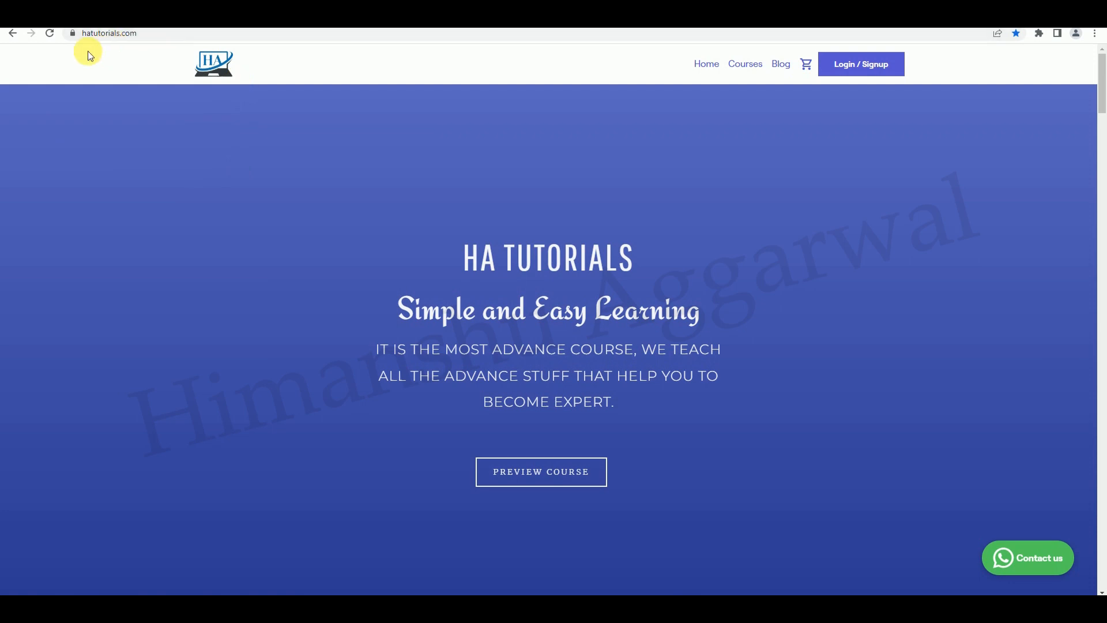
{"action": "left_click_drag", "start_coordinate": [166, 33], "coordinate": [227, 36]}
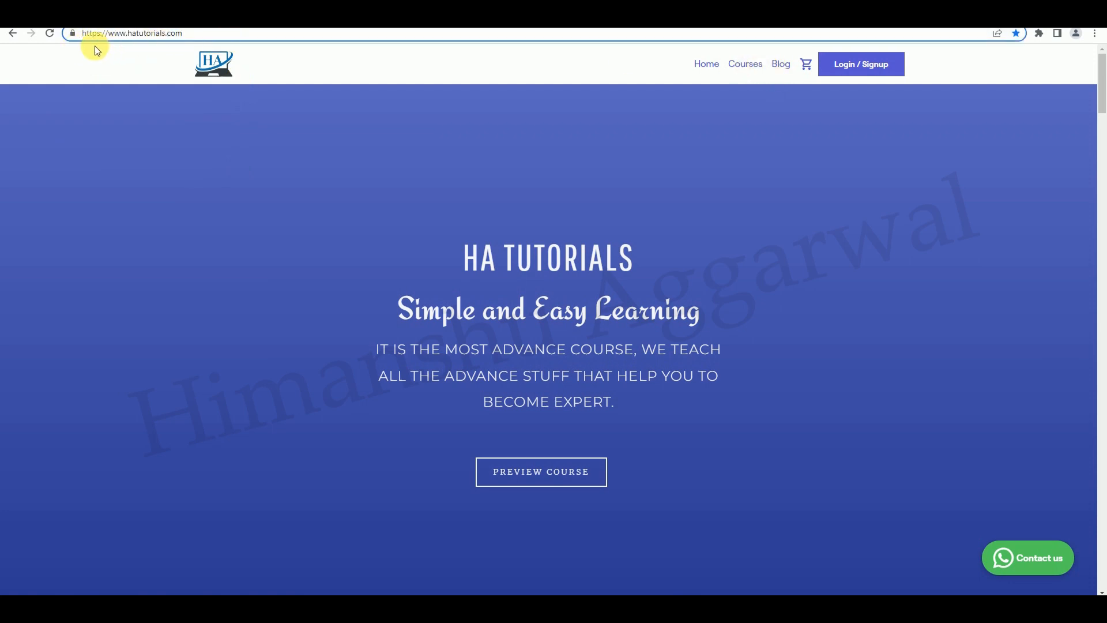
{"action": "left_click", "coordinate": [750, 67]}
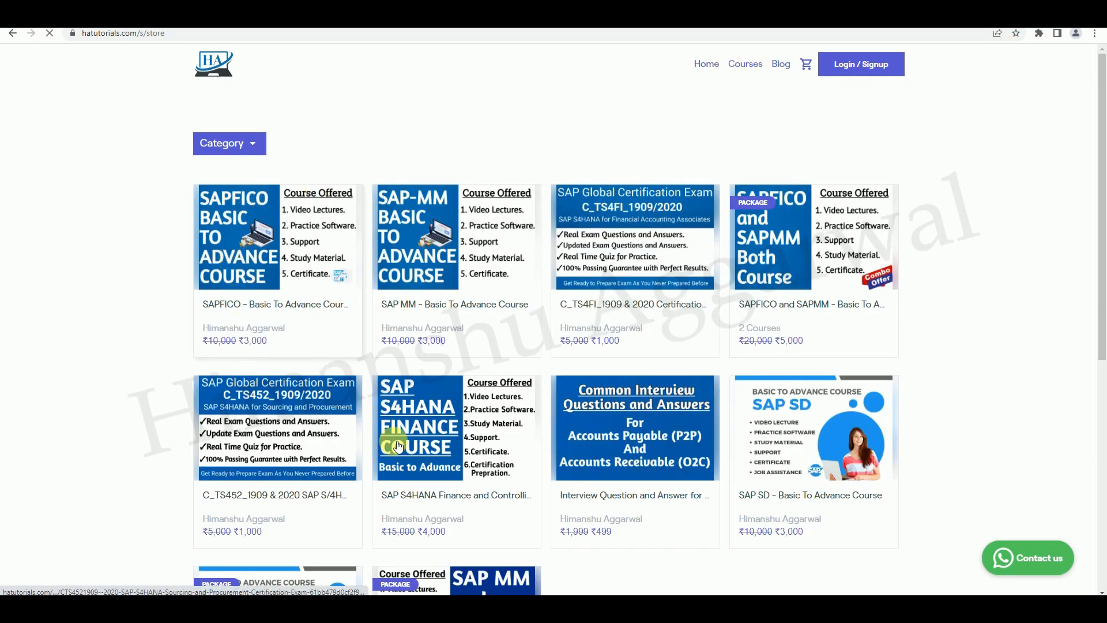
{"action": "scroll", "coordinate": [568, 202], "scroll_direction": "down", "scroll_amount": 3}
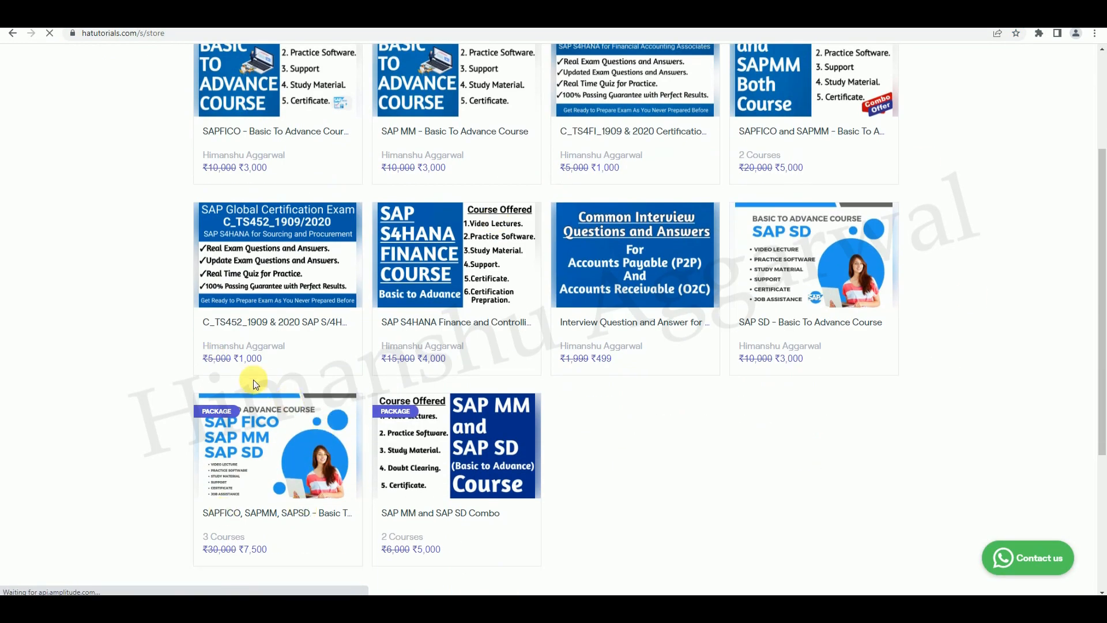
{"action": "scroll", "coordinate": [256, 385], "scroll_direction": "up", "scroll_amount": 3}
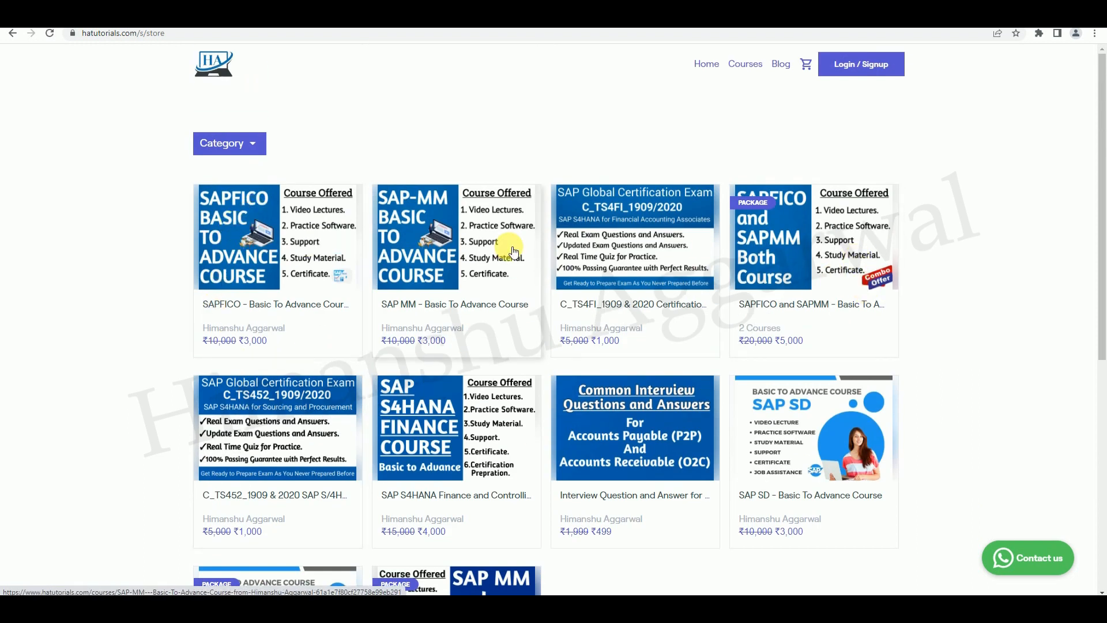
{"action": "scroll", "coordinate": [854, 434], "scroll_direction": "down", "scroll_amount": 3}
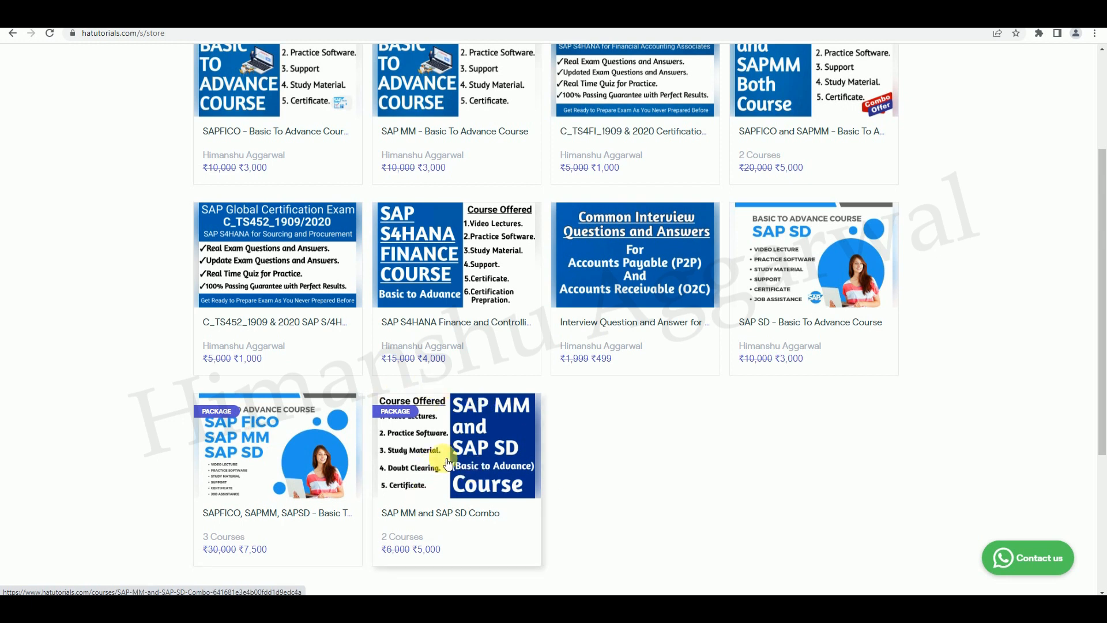
{"action": "scroll", "coordinate": [283, 369], "scroll_direction": "down", "scroll_amount": 4}
{"action": "scroll", "coordinate": [403, 290], "scroll_direction": "up", "scroll_amount": 4}
{"action": "scroll", "coordinate": [346, 277], "scroll_direction": "down", "scroll_amount": 4}
{"action": "scroll", "coordinate": [342, 271], "scroll_direction": "up", "scroll_amount": 7}
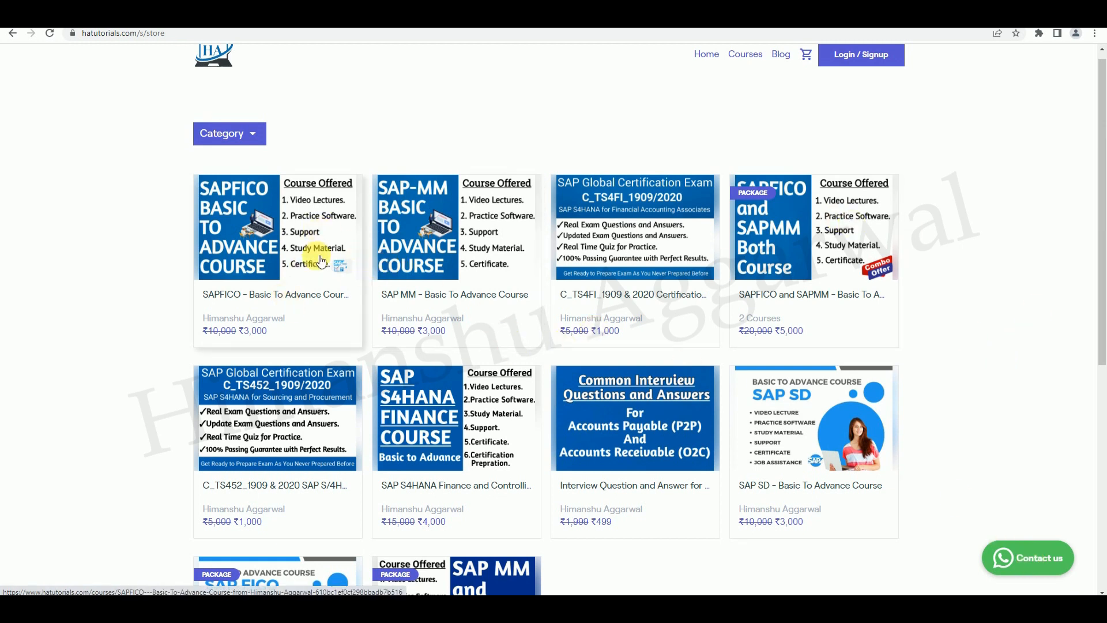
{"action": "scroll", "coordinate": [314, 253], "scroll_direction": "up", "scroll_amount": 1}
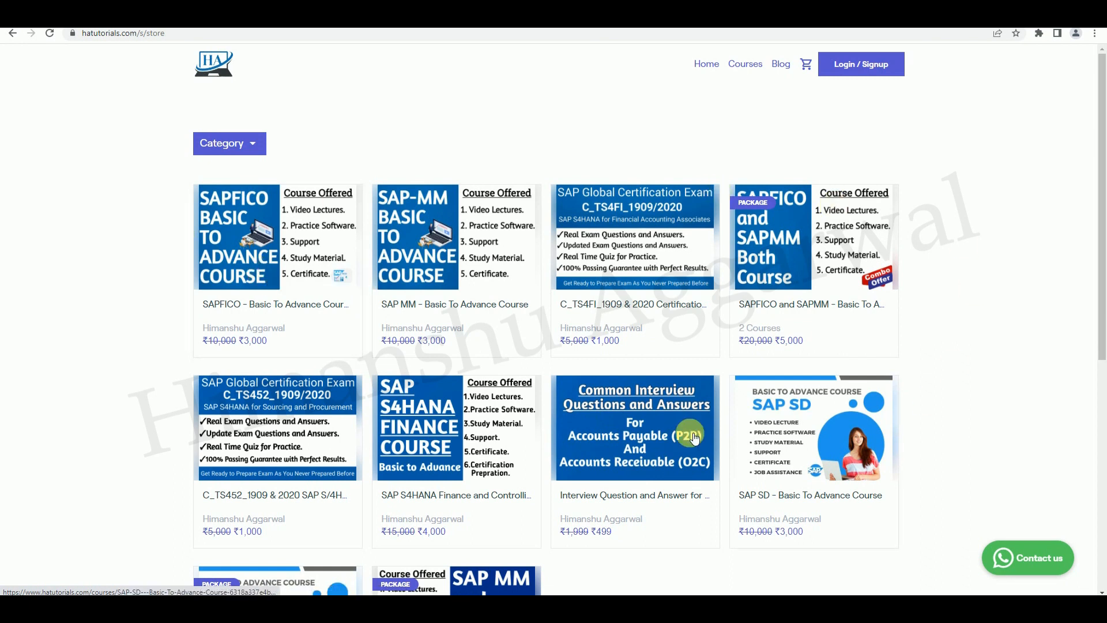
Examine the curriculum sections of the SAPFICO Basic To Advance Course and return to the site's home page
{"action": "left_click", "coordinate": [283, 224]}
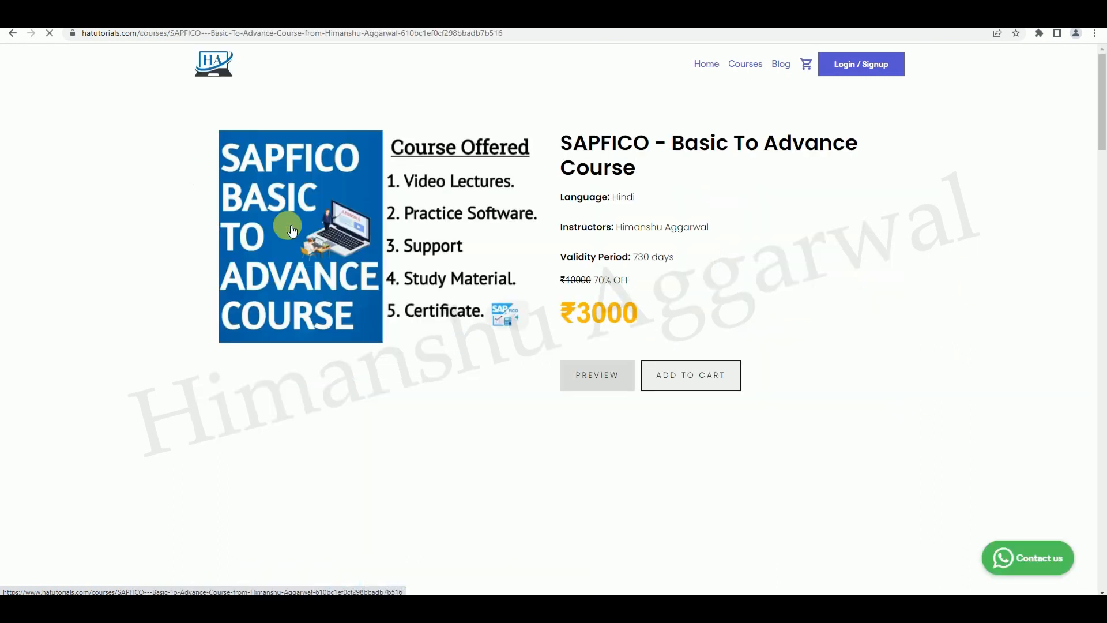
{"action": "scroll", "coordinate": [398, 254], "scroll_direction": "down", "scroll_amount": 5}
{"action": "scroll", "coordinate": [403, 257], "scroll_direction": "down", "scroll_amount": 4}
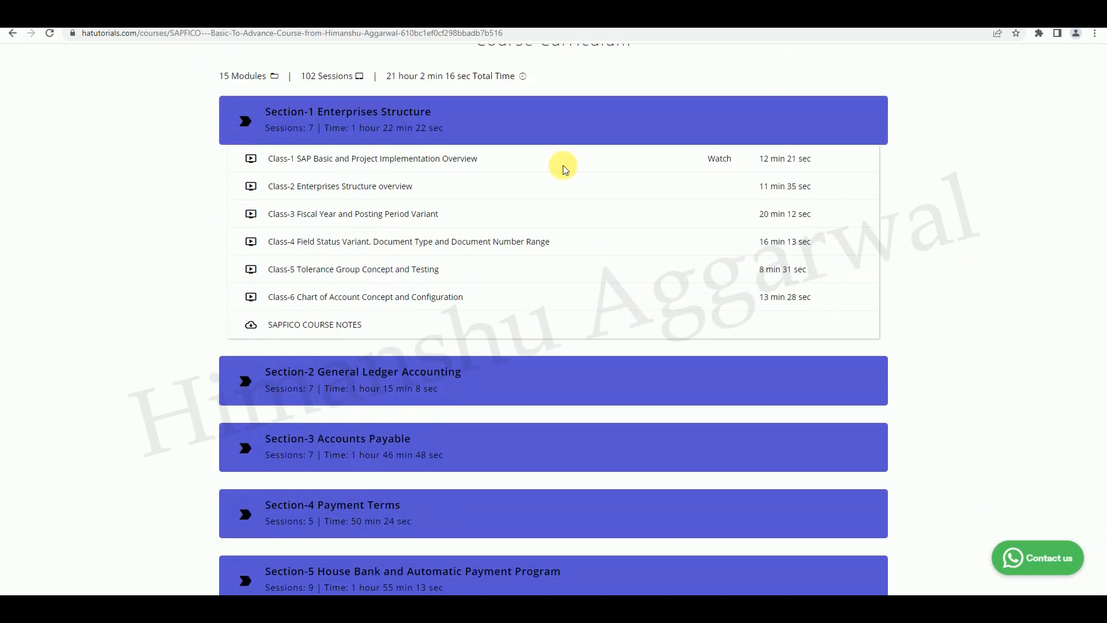
{"action": "left_click", "coordinate": [240, 381]}
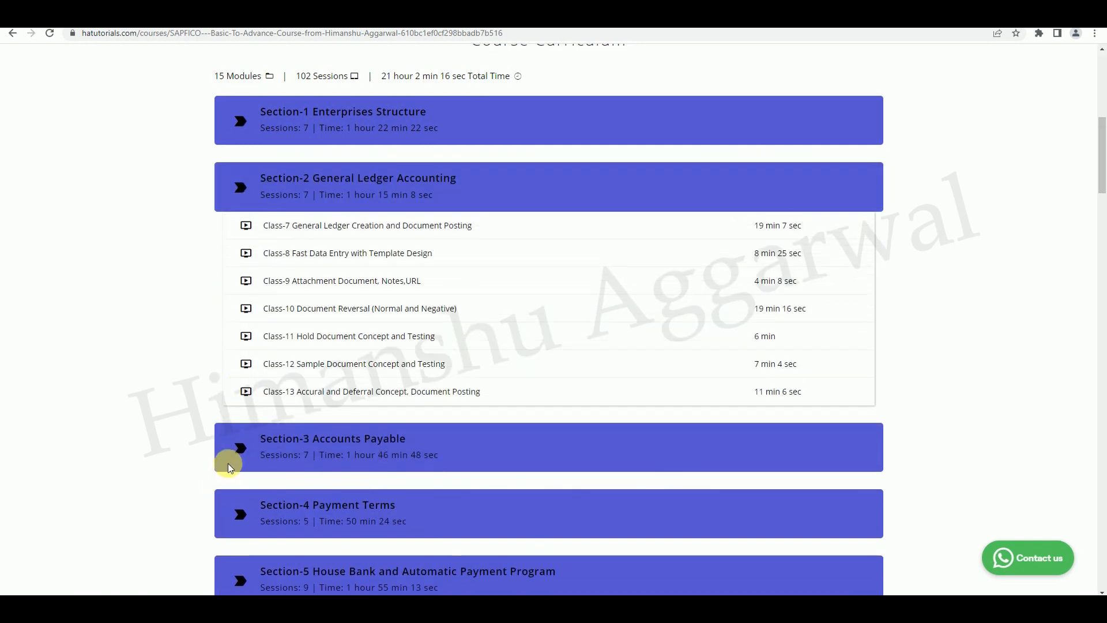
{"action": "left_click", "coordinate": [231, 455]}
{"action": "scroll", "coordinate": [295, 473], "scroll_direction": "down", "scroll_amount": 2}
{"action": "left_click", "coordinate": [245, 400]}
{"action": "left_click", "coordinate": [247, 408]}
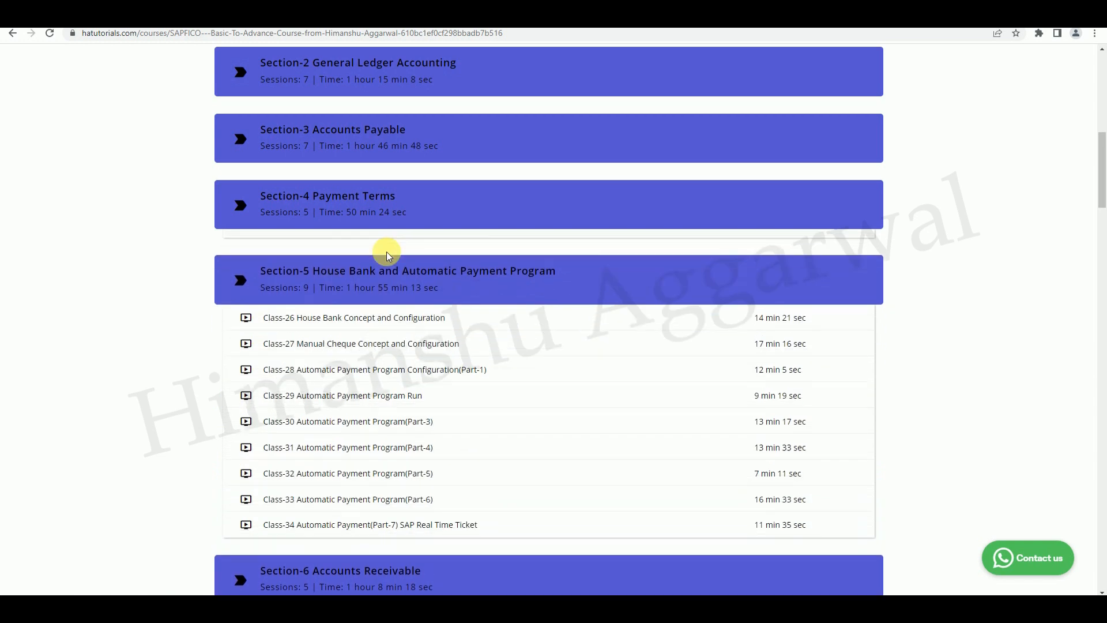
{"action": "scroll", "coordinate": [293, 474], "scroll_direction": "down", "scroll_amount": 3}
{"action": "left_click", "coordinate": [247, 416]}
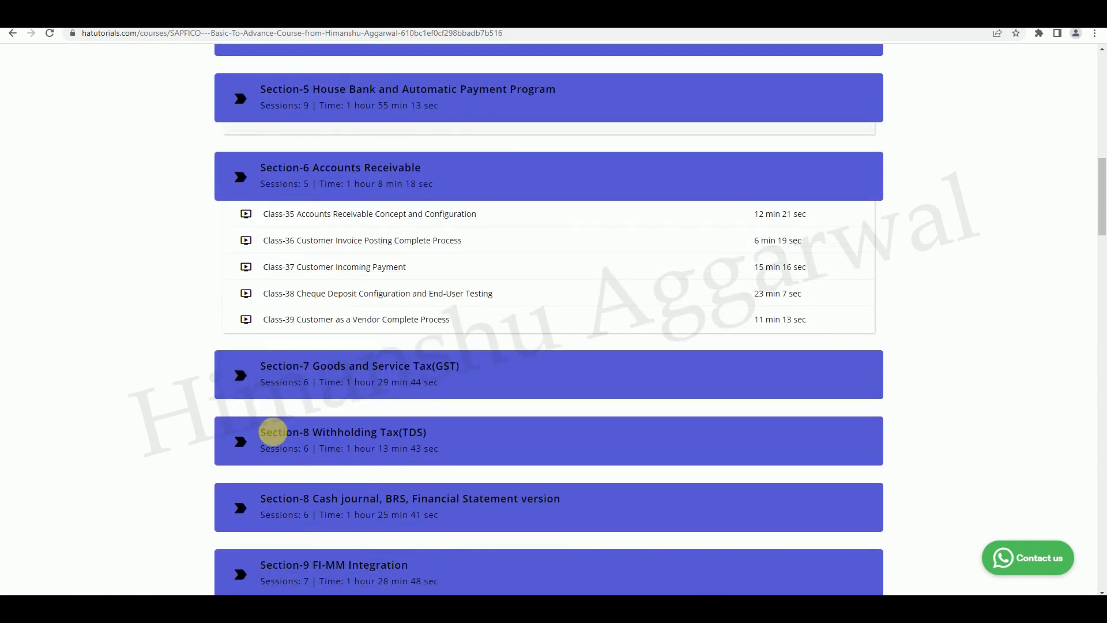
{"action": "scroll", "coordinate": [274, 434], "scroll_direction": "up", "scroll_amount": 11}
{"action": "scroll", "coordinate": [279, 440], "scroll_direction": "up", "scroll_amount": 2}
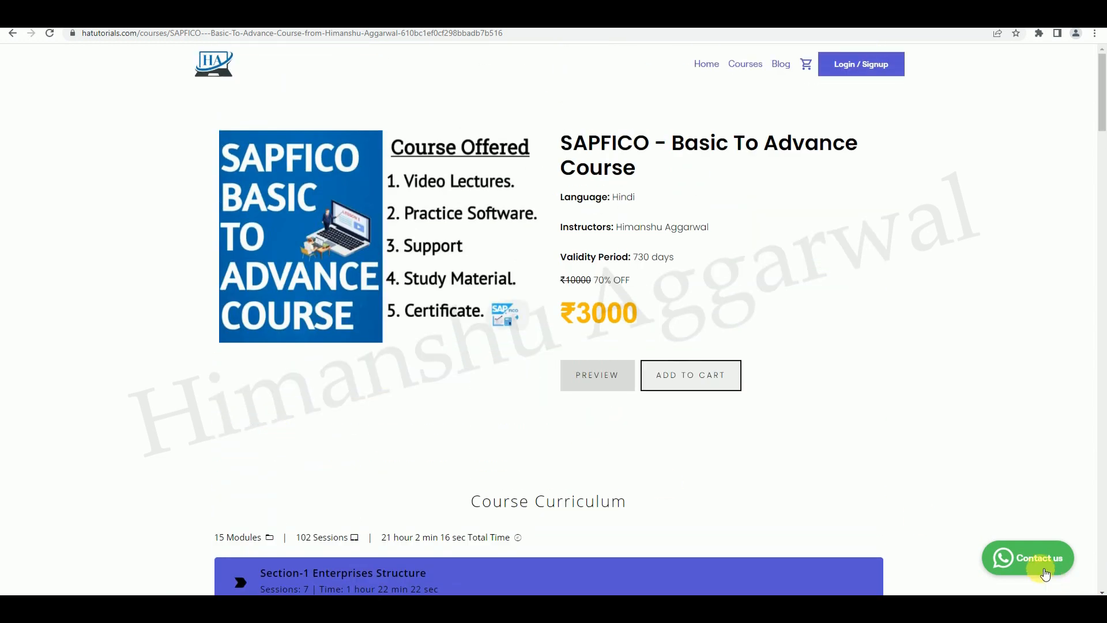
{"action": "left_click", "coordinate": [707, 64]}
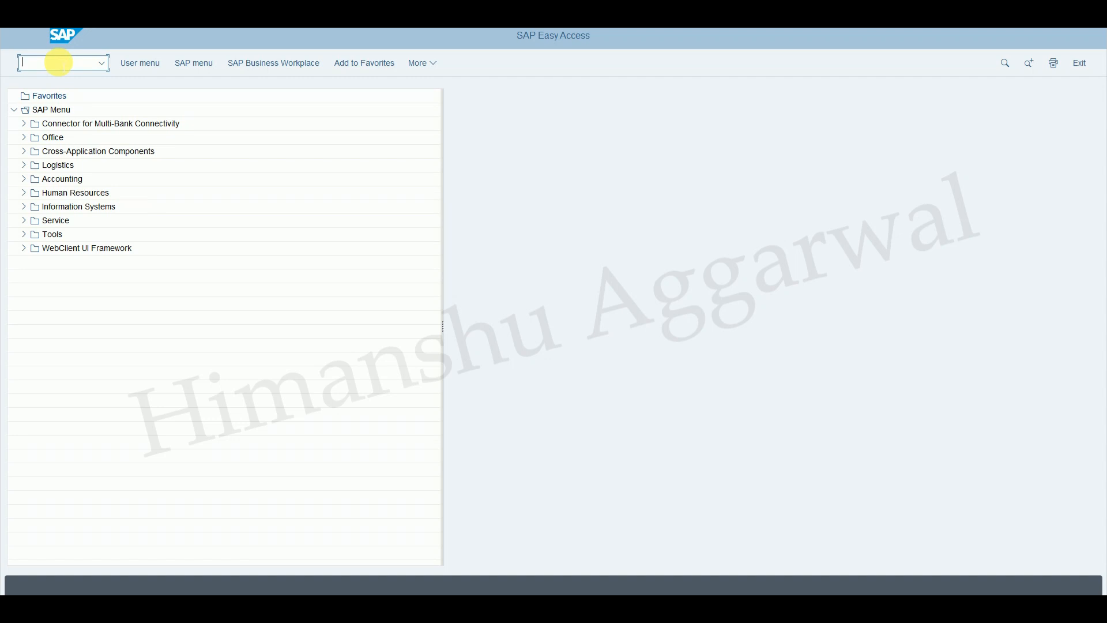
Start a standard purchase order with transaction ME21N in SAP and choose vendor TEST1
{"action": "type", "text": "me21n"}
{"action": "key", "text": "Return"}
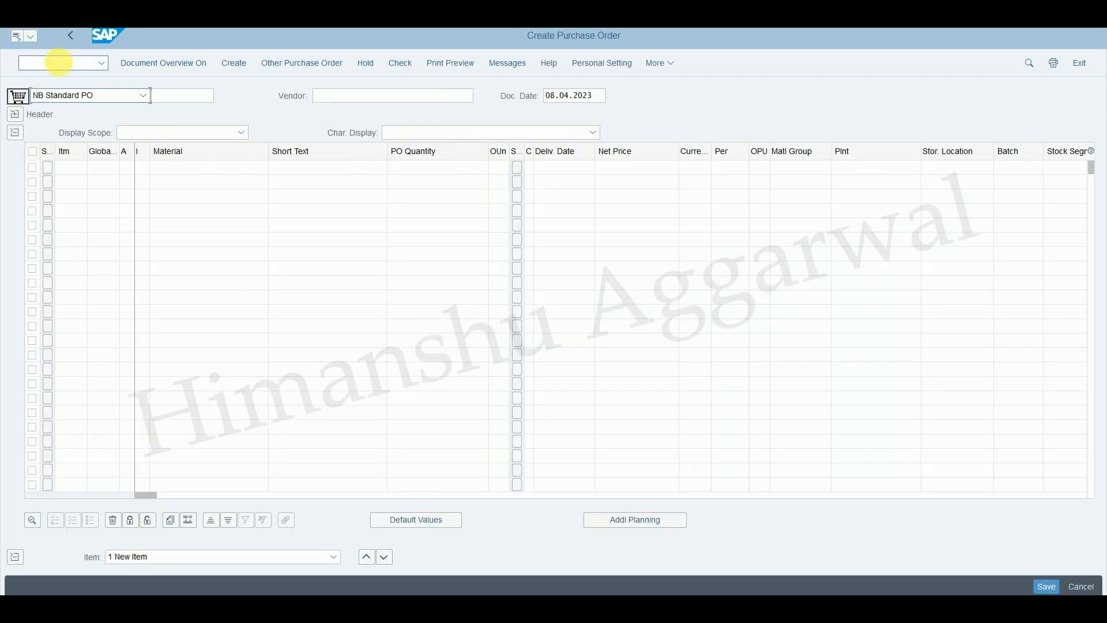
{"action": "left_click", "coordinate": [333, 96]}
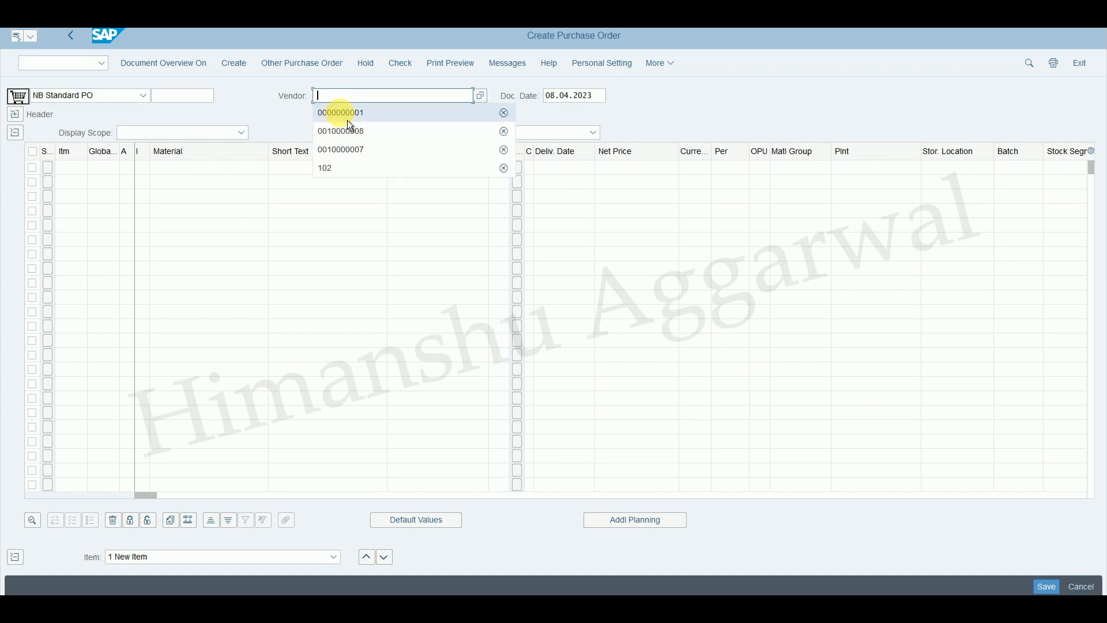
{"action": "left_click", "coordinate": [341, 110]}
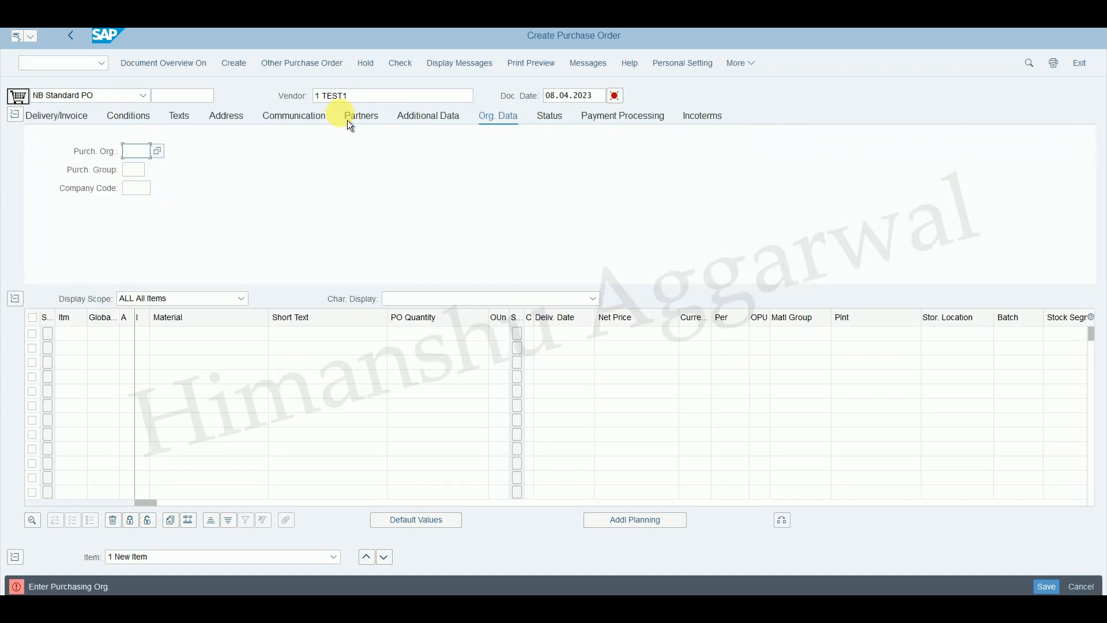
Set the order's organizational data to purchasing organization HP20, purchasing group 001 and company code HP20
{"action": "type", "text": "hp20"}
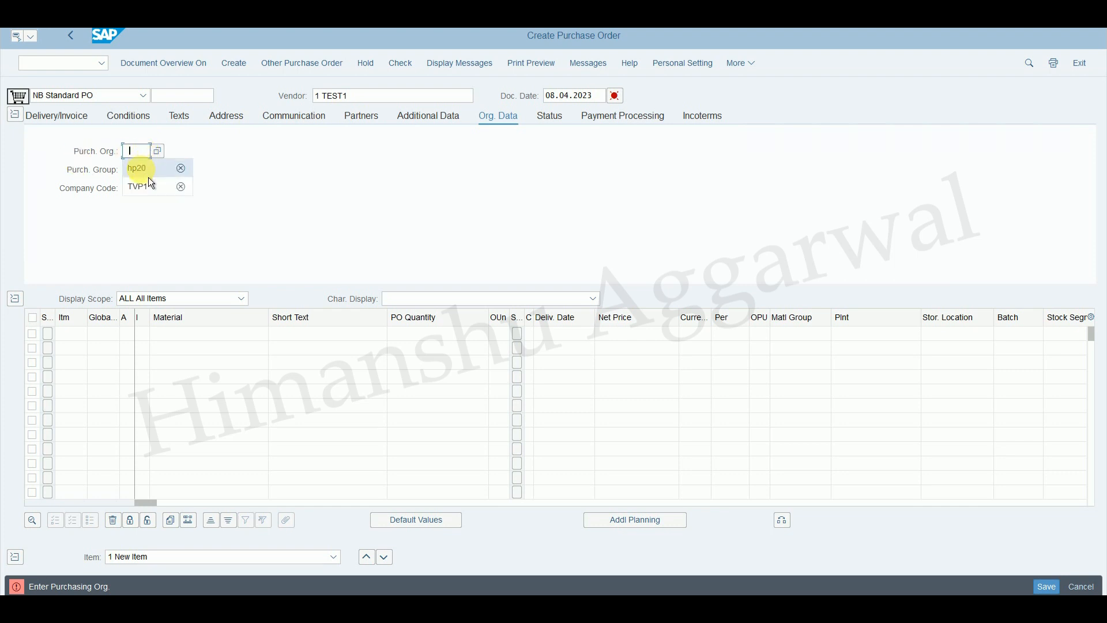
{"action": "left_click", "coordinate": [137, 169]}
{"action": "left_click", "coordinate": [136, 186]}
{"action": "left_click", "coordinate": [137, 191]}
{"action": "left_click", "coordinate": [147, 210]}
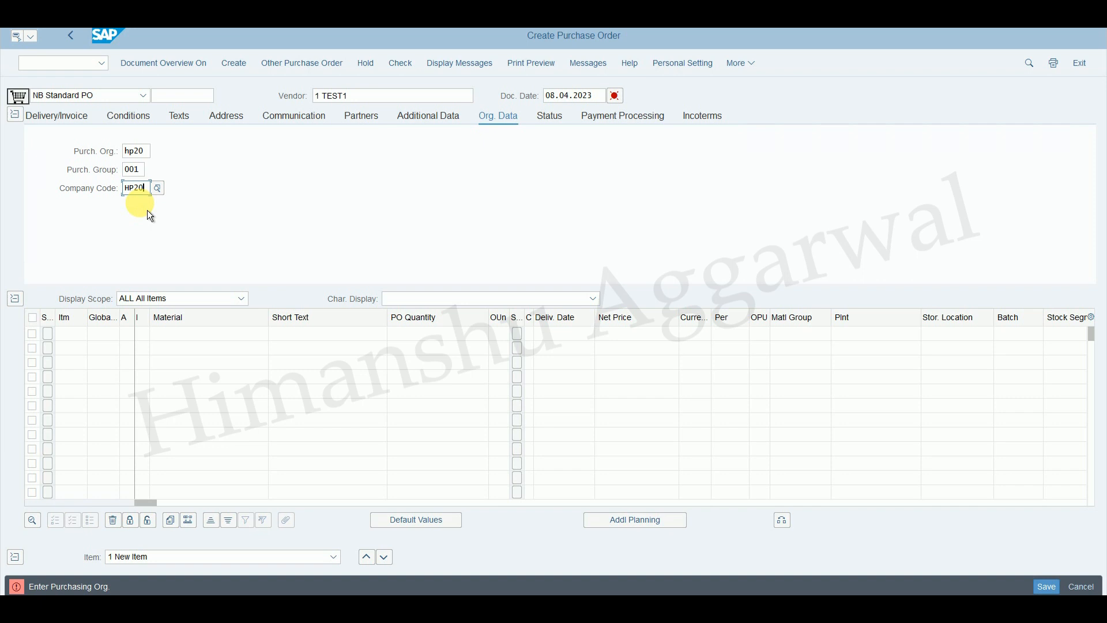
{"action": "key", "text": "Return"}
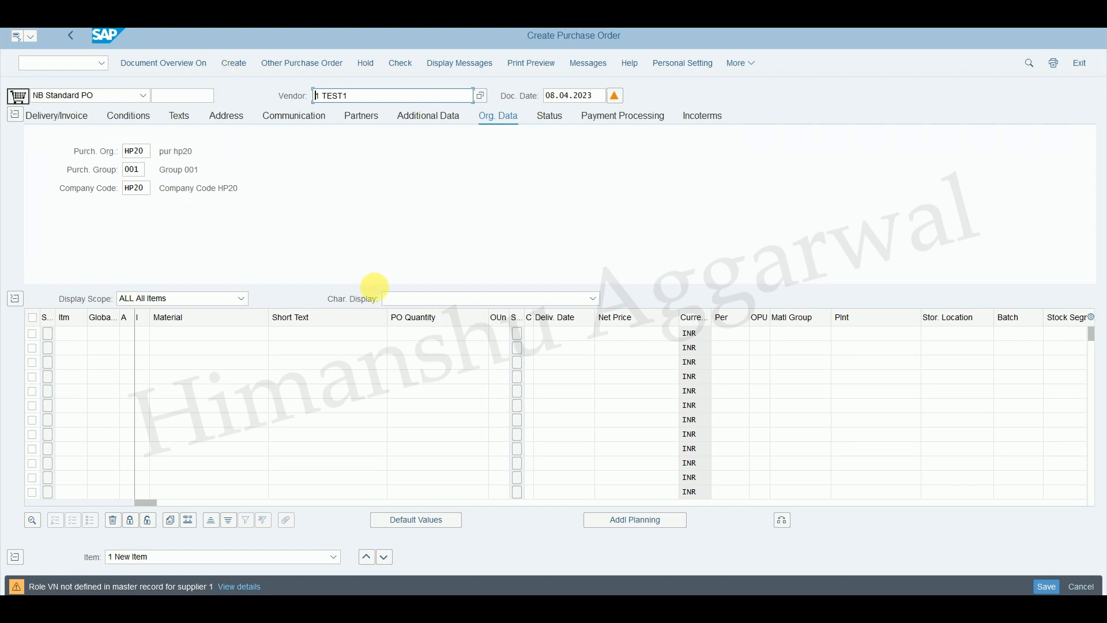
Add ML TEST MATERIAL1 as the first order item with a quantity of 5
{"action": "left_click", "coordinate": [196, 334]}
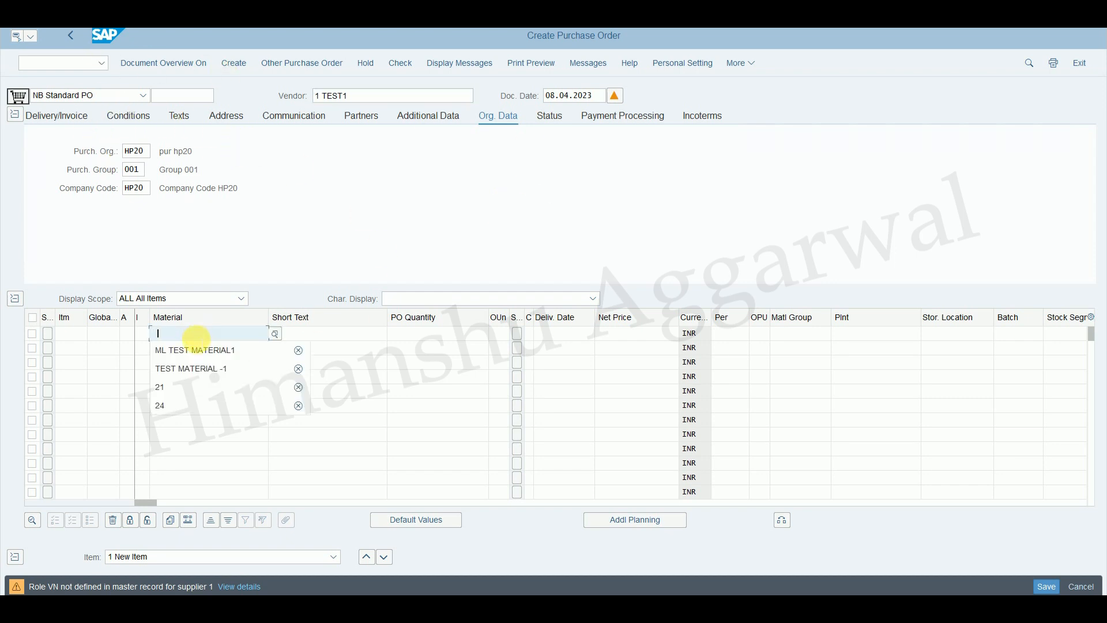
{"action": "left_click", "coordinate": [208, 351]}
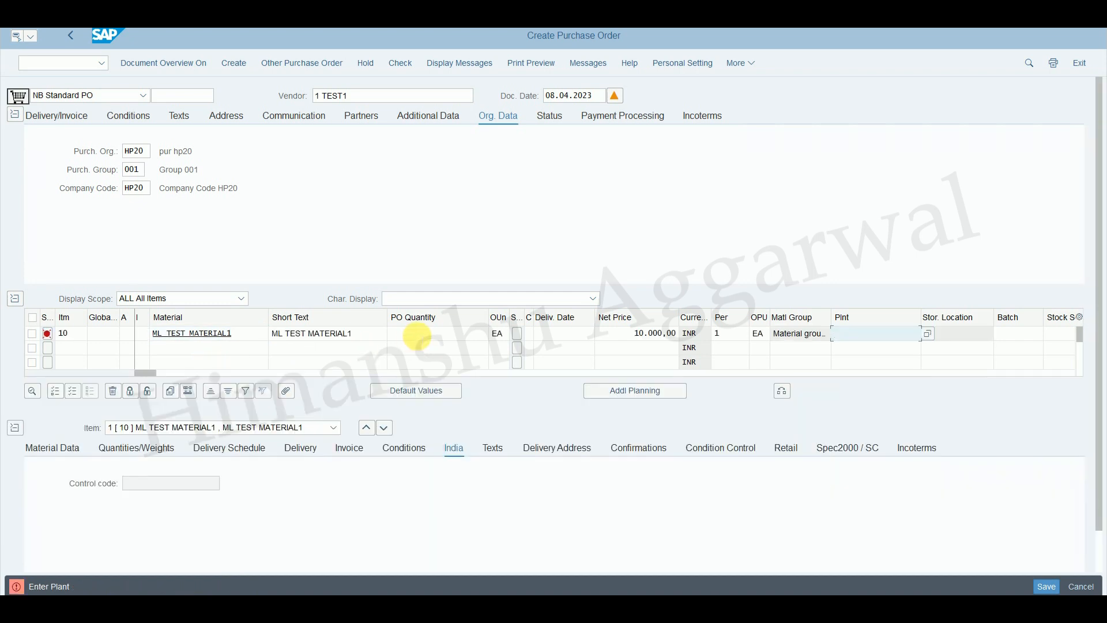
{"action": "left_click", "coordinate": [440, 334]}
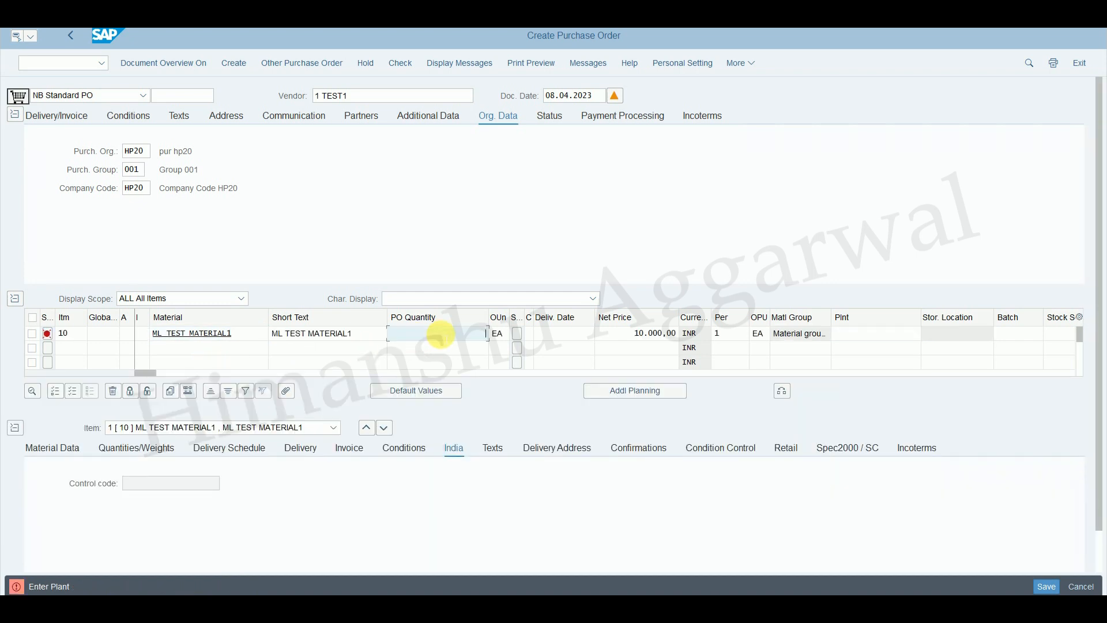
{"action": "type", "text": "1"}
{"action": "type", "text": "5"}
{"action": "key", "text": "Return"}
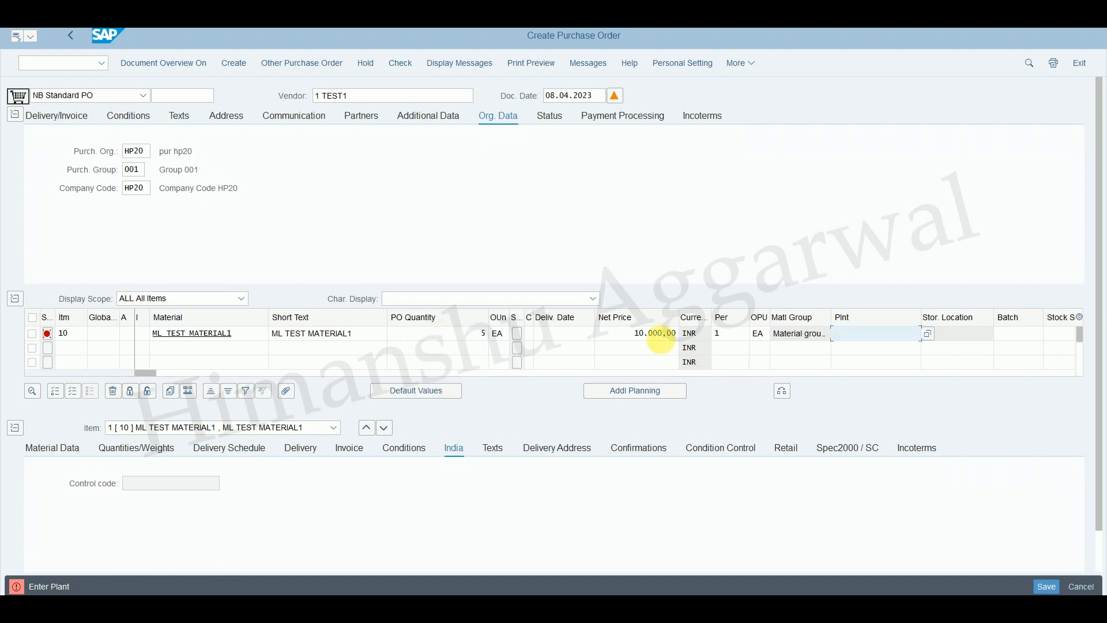
Assign plant HP20 and storage location hp20 to the ML TEST MATERIAL1 item
{"action": "left_click", "coordinate": [852, 335]}
{"action": "left_click", "coordinate": [859, 350]}
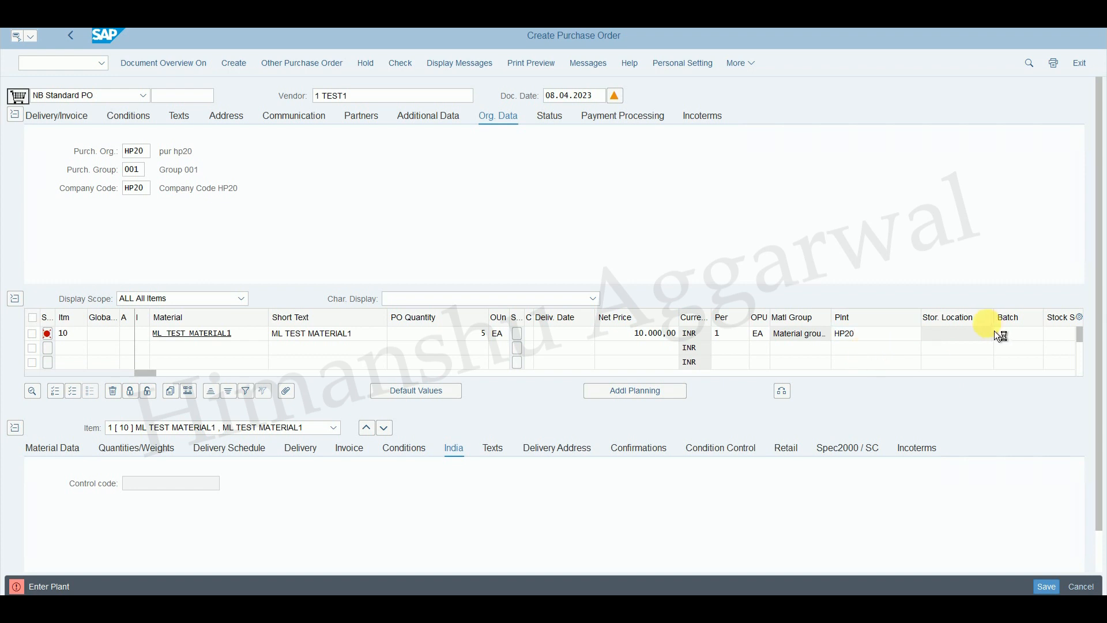
{"action": "key", "text": "Return"}
{"action": "left_click", "coordinate": [957, 335]}
{"action": "type", "text": "hp20"}
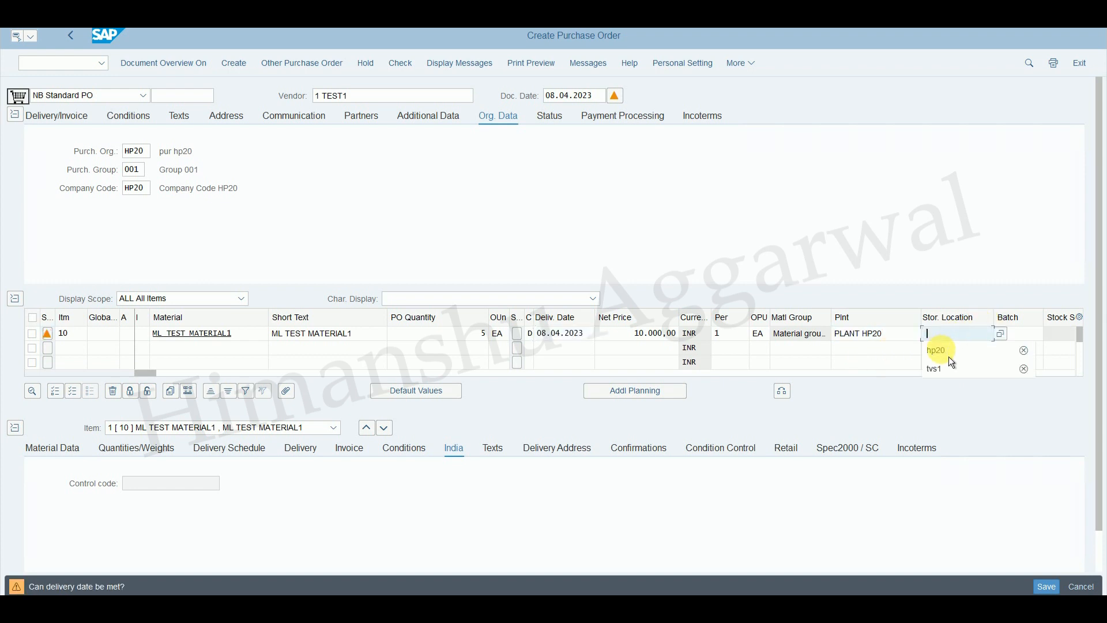
{"action": "key", "text": "Return"}
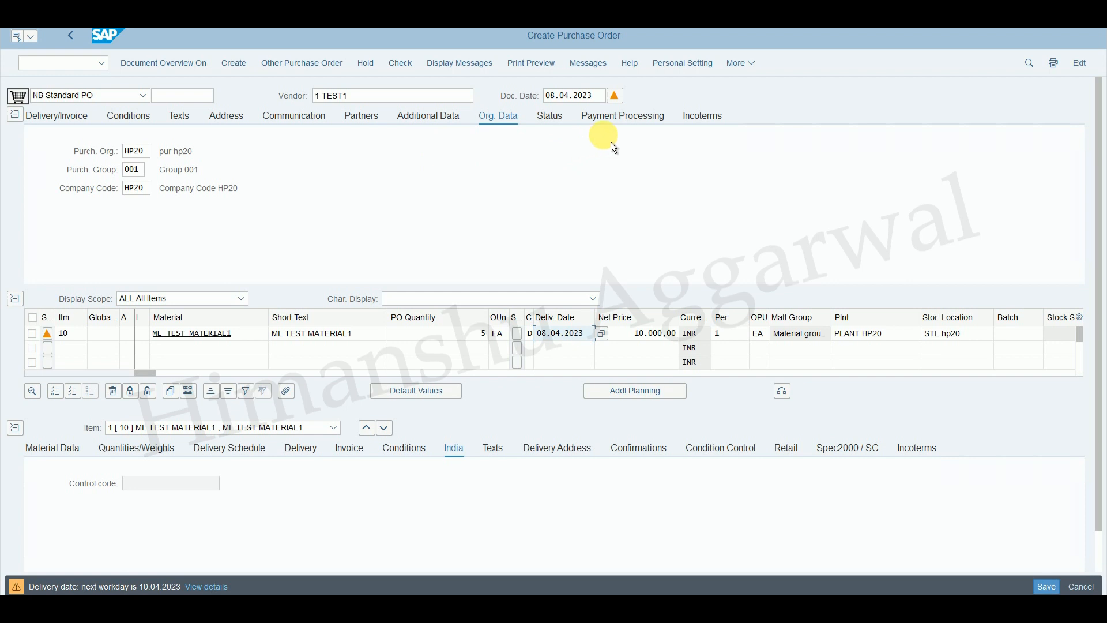
Review the down payment category options available in the order header's payment processing data
{"action": "left_click", "coordinate": [627, 124]}
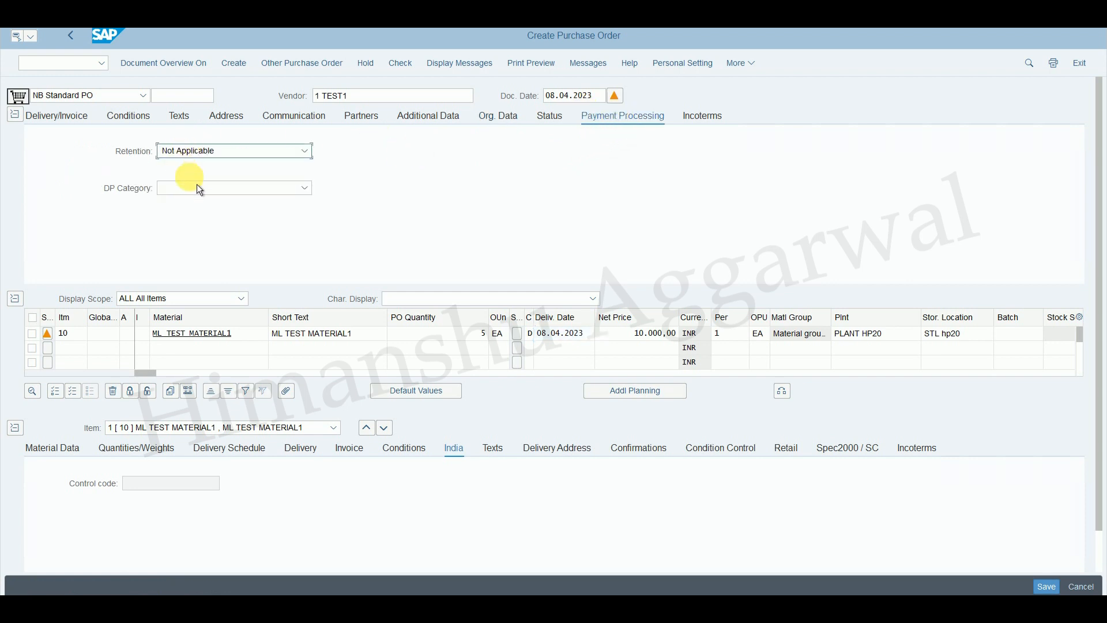
{"action": "left_click", "coordinate": [249, 189]}
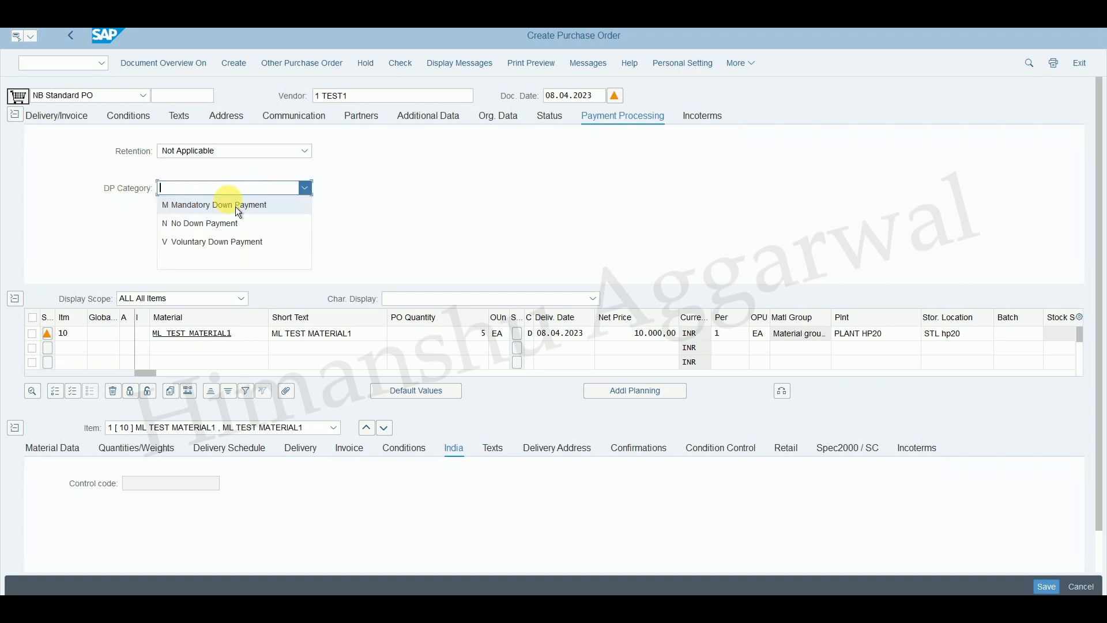
{"action": "left_click", "coordinate": [515, 201]}
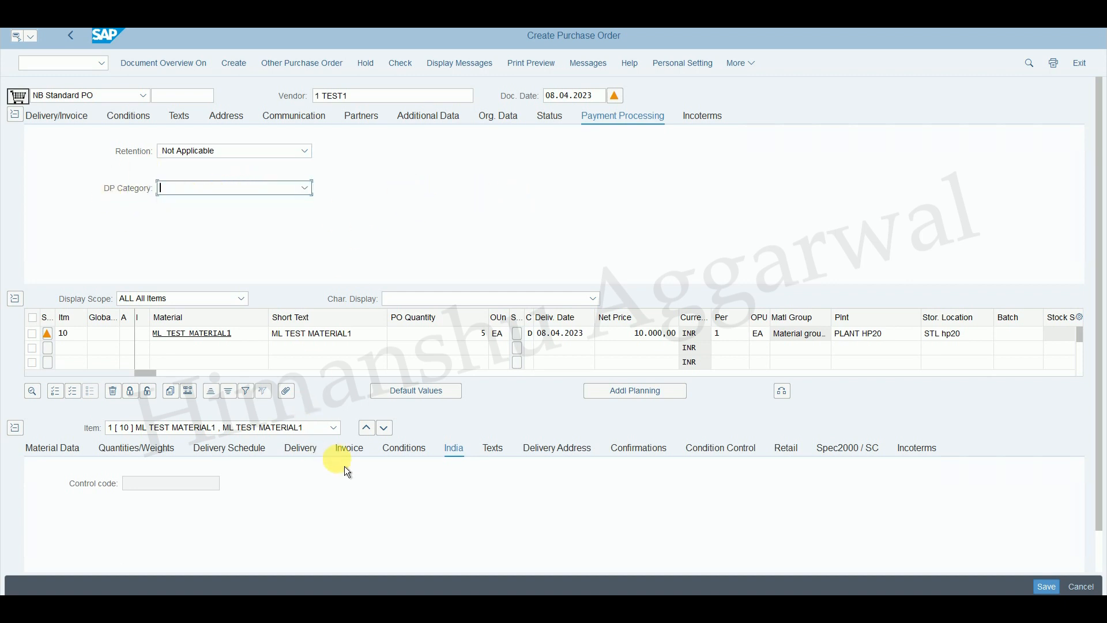
Set the ML TEST MATERIAL1 item's invoice data to down payment category M Mandatory Down Payment and tax code V0
{"action": "left_click", "coordinate": [360, 457]}
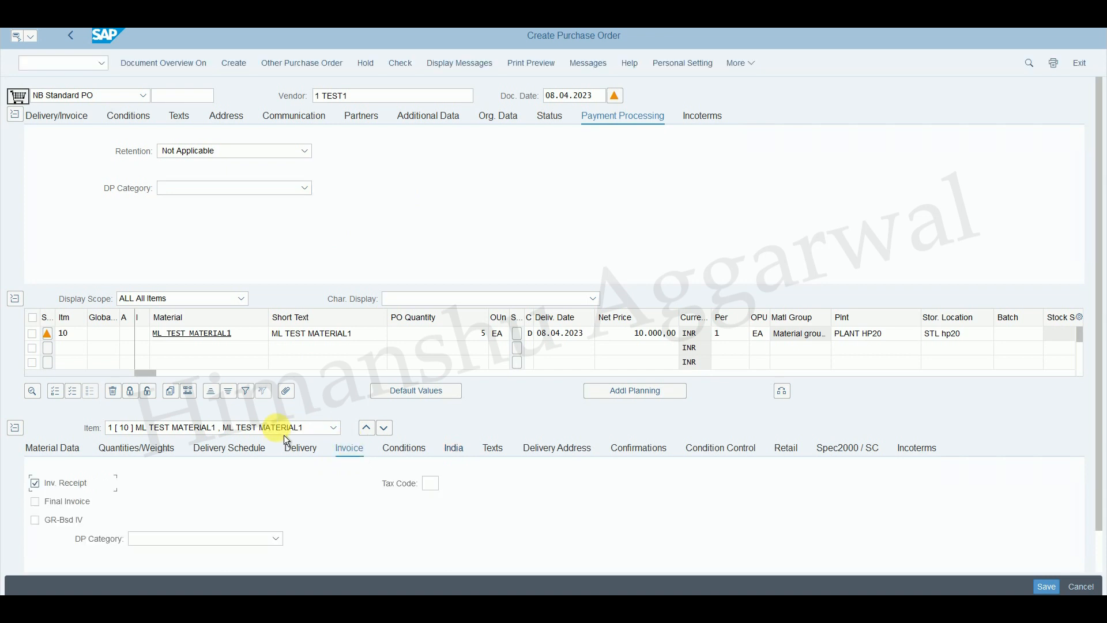
{"action": "scroll", "coordinate": [1090, 415], "scroll_direction": "down", "scroll_amount": 1}
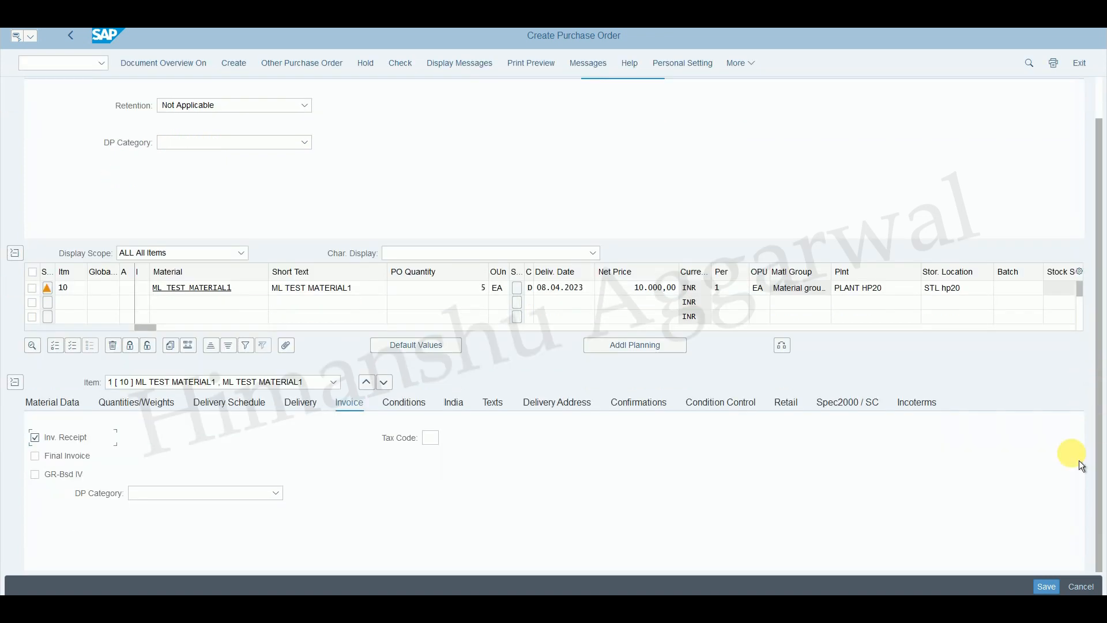
{"action": "left_click", "coordinate": [201, 496]}
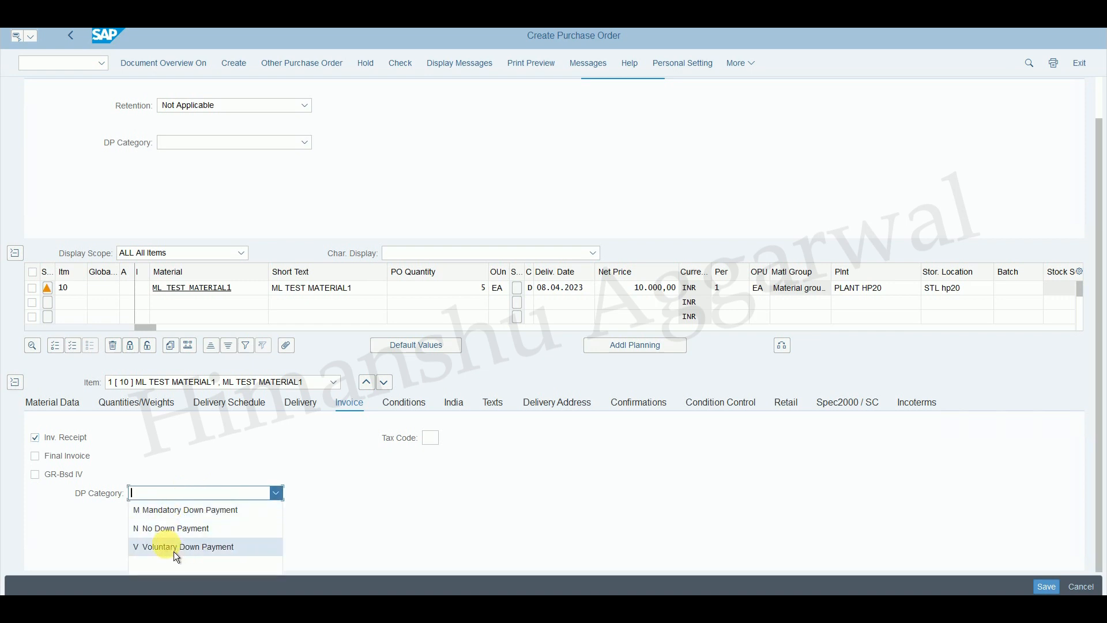
{"action": "left_click", "coordinate": [191, 518]}
{"action": "left_click", "coordinate": [431, 438]}
{"action": "type", "text": "V"}
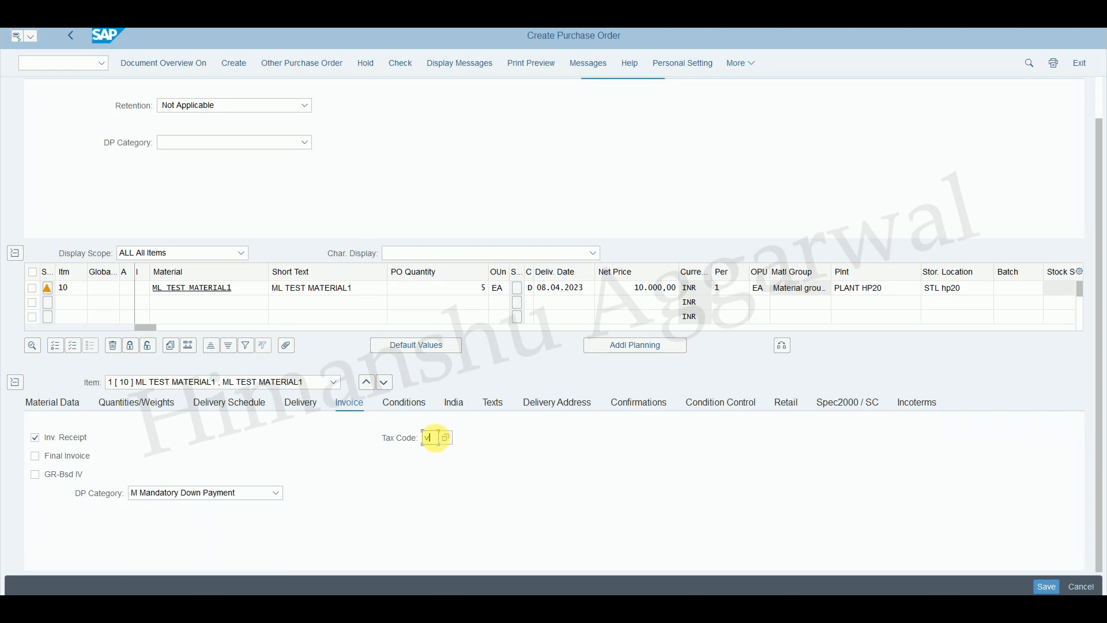
{"action": "type", "text": "0"}
{"action": "key", "text": "Return"}
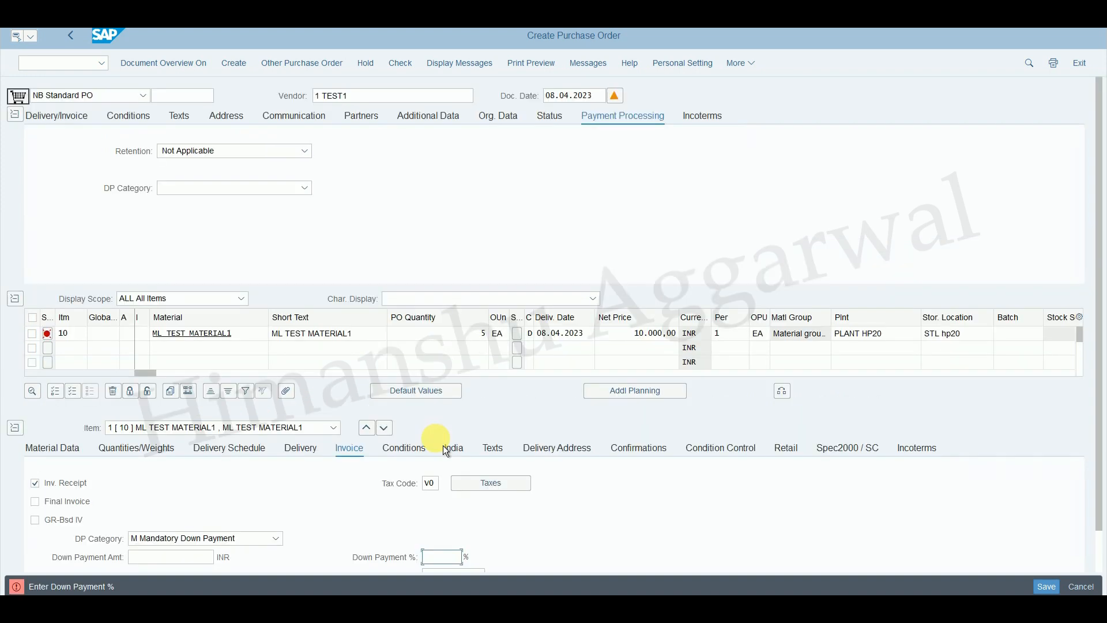
Set the item's down payment percentage to 20 and review its pricing conditions
{"action": "scroll", "coordinate": [447, 453], "scroll_direction": "down", "scroll_amount": 1}
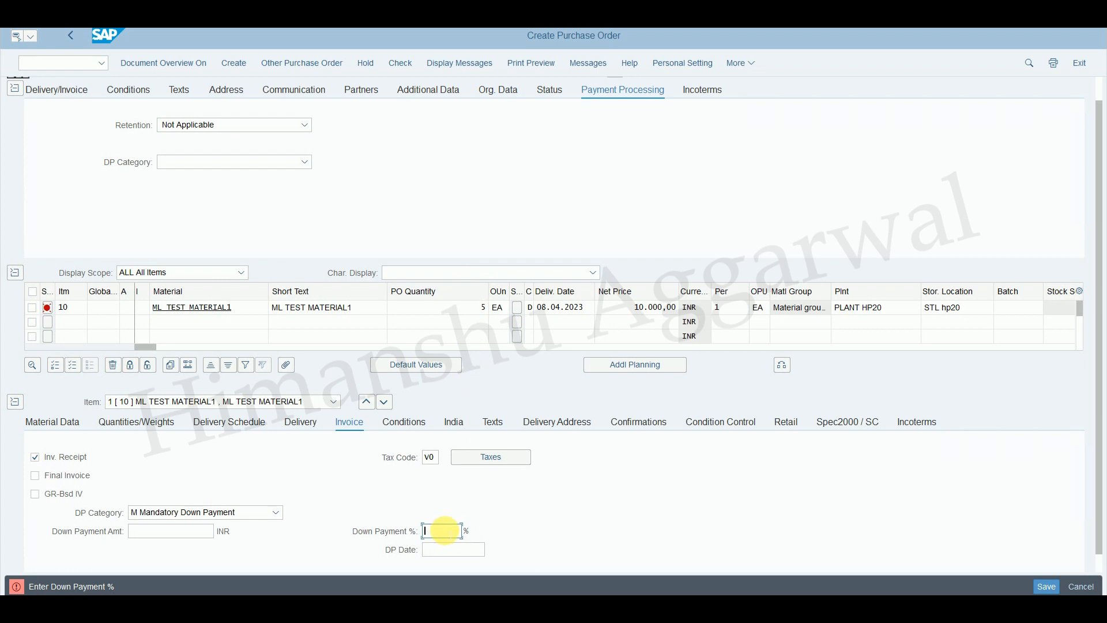
{"action": "type", "text": "20"}
{"action": "key", "text": "Return"}
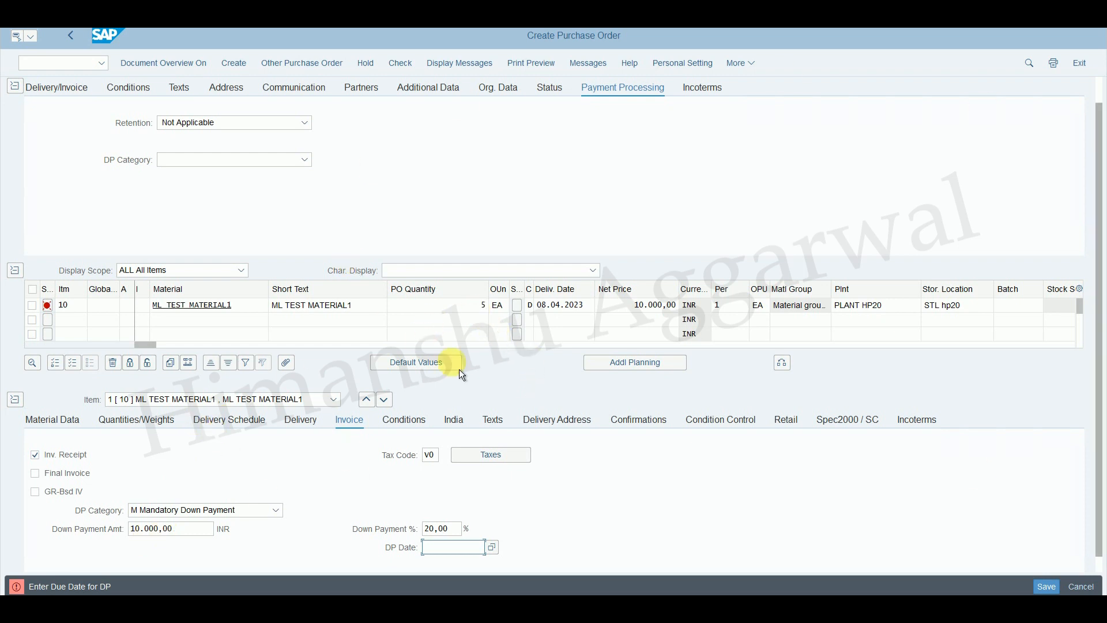
{"action": "left_click", "coordinate": [410, 426]}
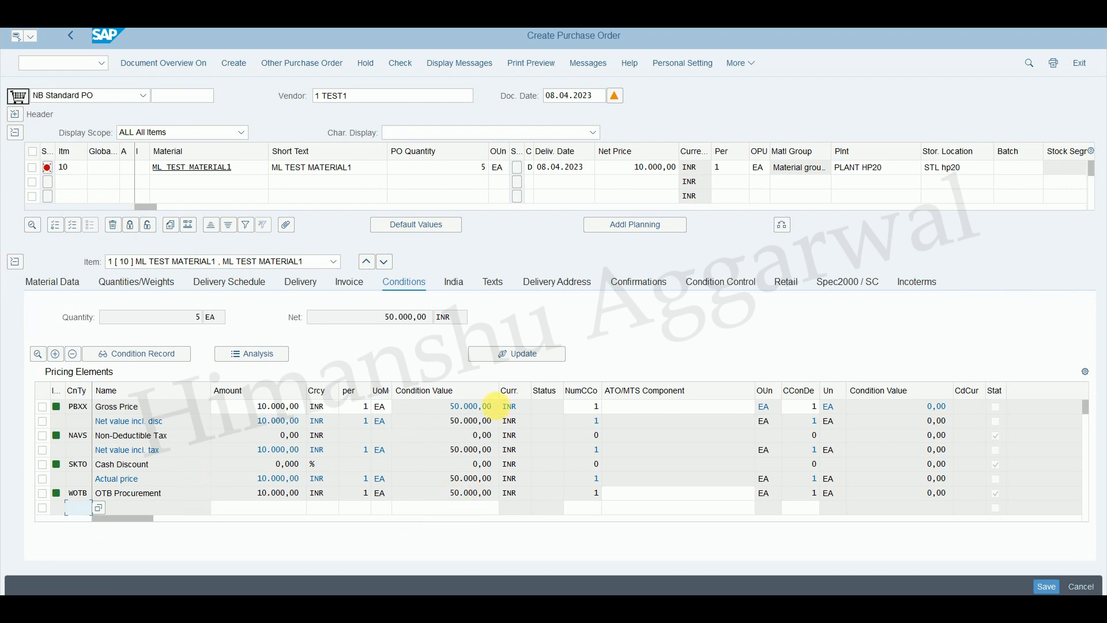
{"action": "left_click", "coordinate": [357, 292]}
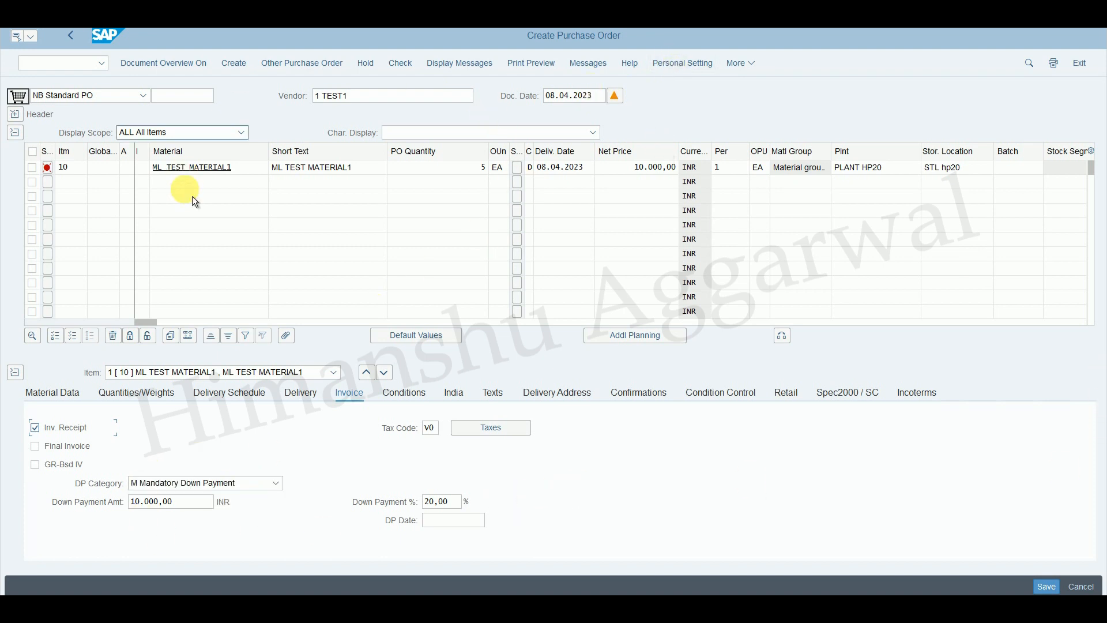
Check the purchase order for errors and set the item's down payment due date to 08.04.2023
{"action": "left_click", "coordinate": [407, 72]}
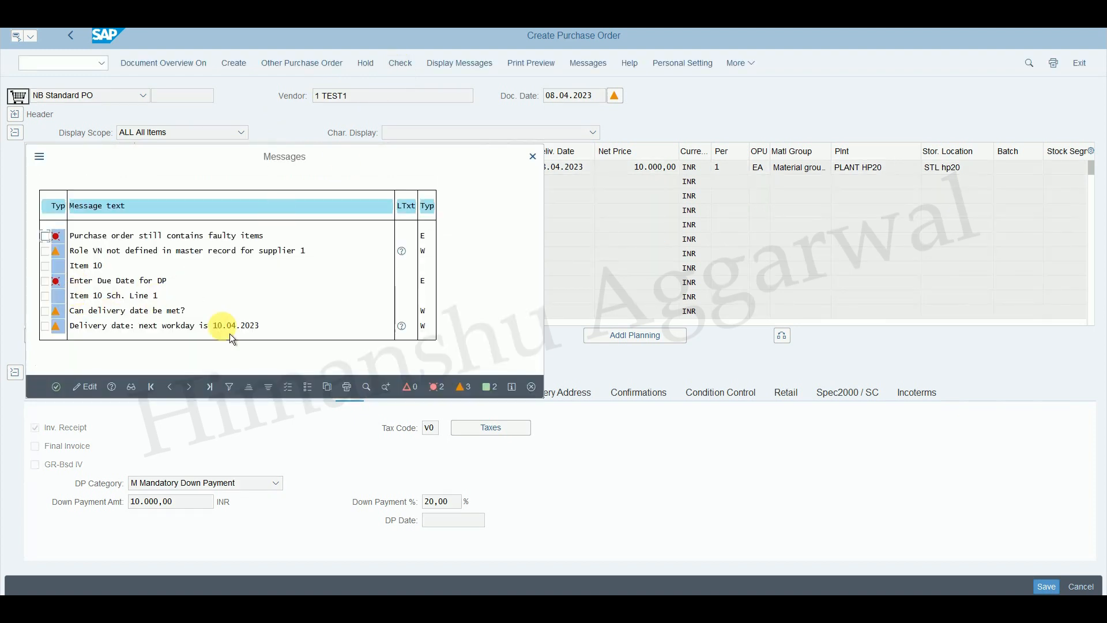
{"action": "left_click", "coordinate": [533, 158]}
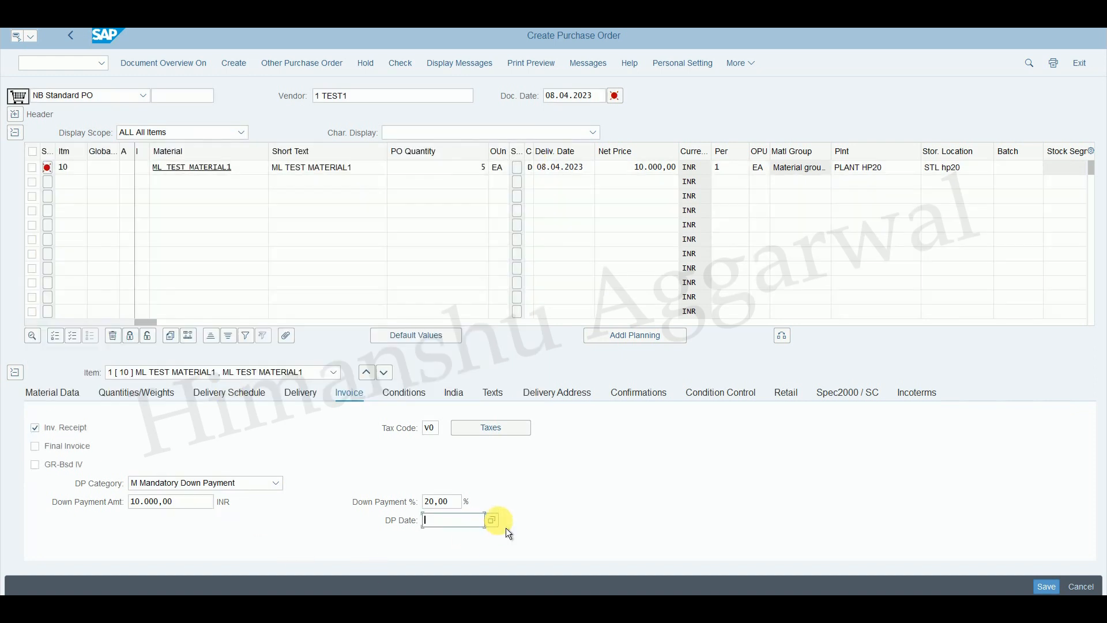
{"action": "left_click", "coordinate": [503, 524]}
{"action": "double_click", "coordinate": [258, 311]}
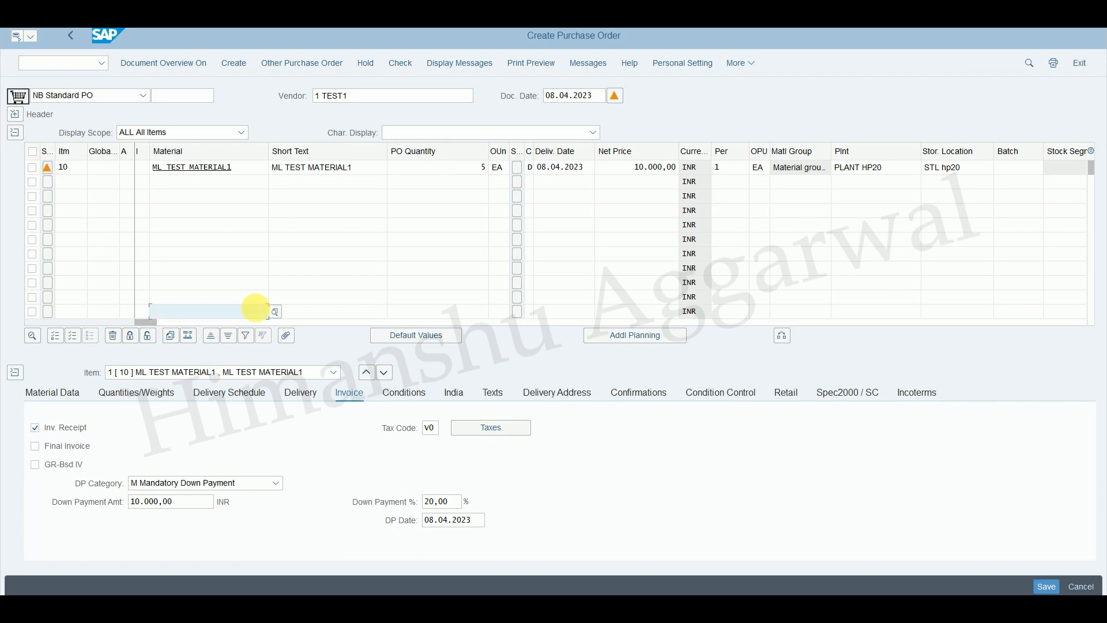
Check and save the purchase order, copy its new number, and leave order creation
{"action": "left_click", "coordinate": [401, 64]}
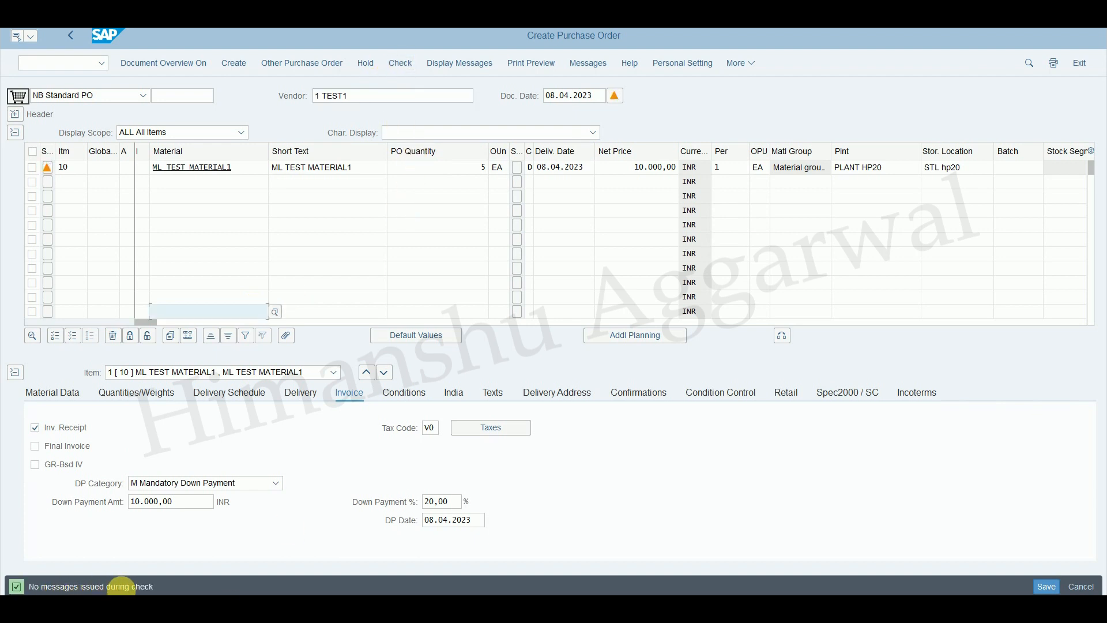
{"action": "left_click", "coordinate": [1053, 592]}
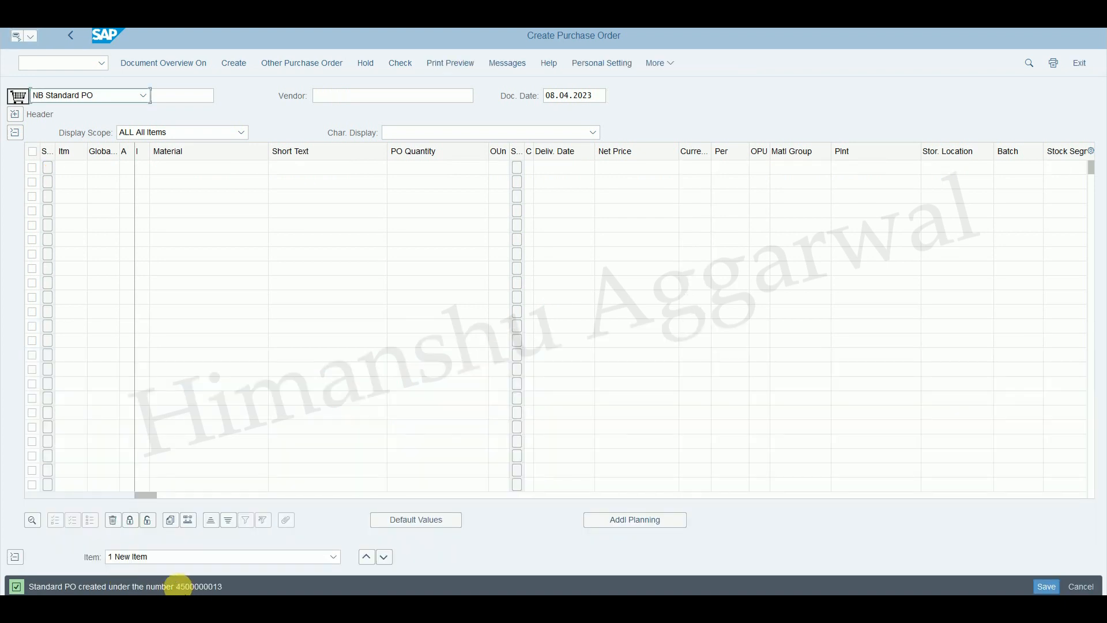
{"action": "left_click_drag", "start_coordinate": [177, 587], "coordinate": [222, 587]}
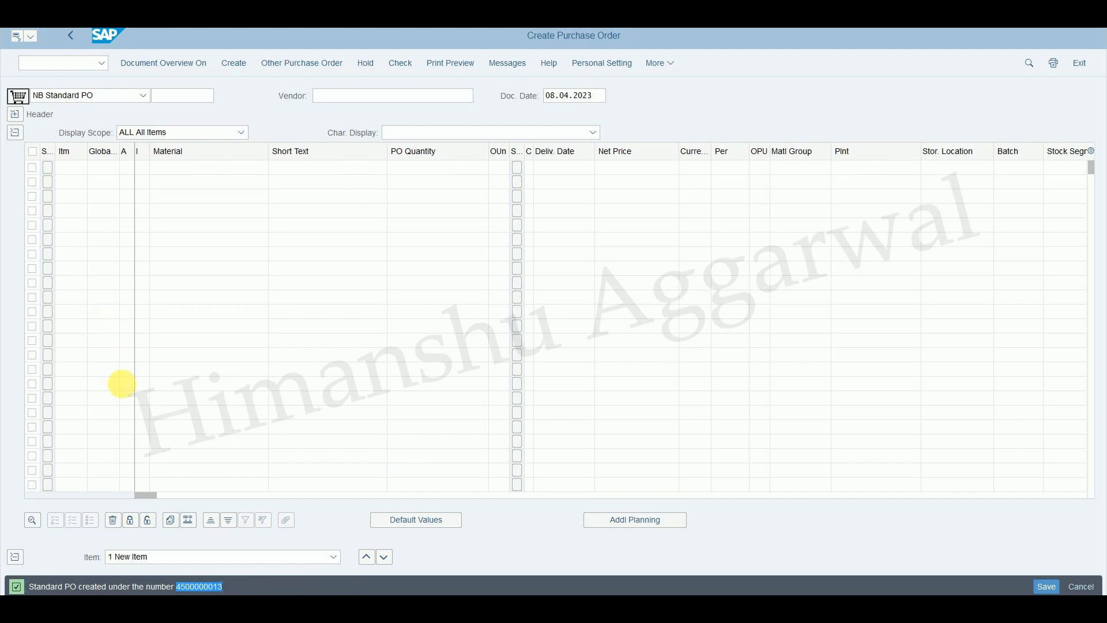
{"action": "left_click", "coordinate": [78, 43]}
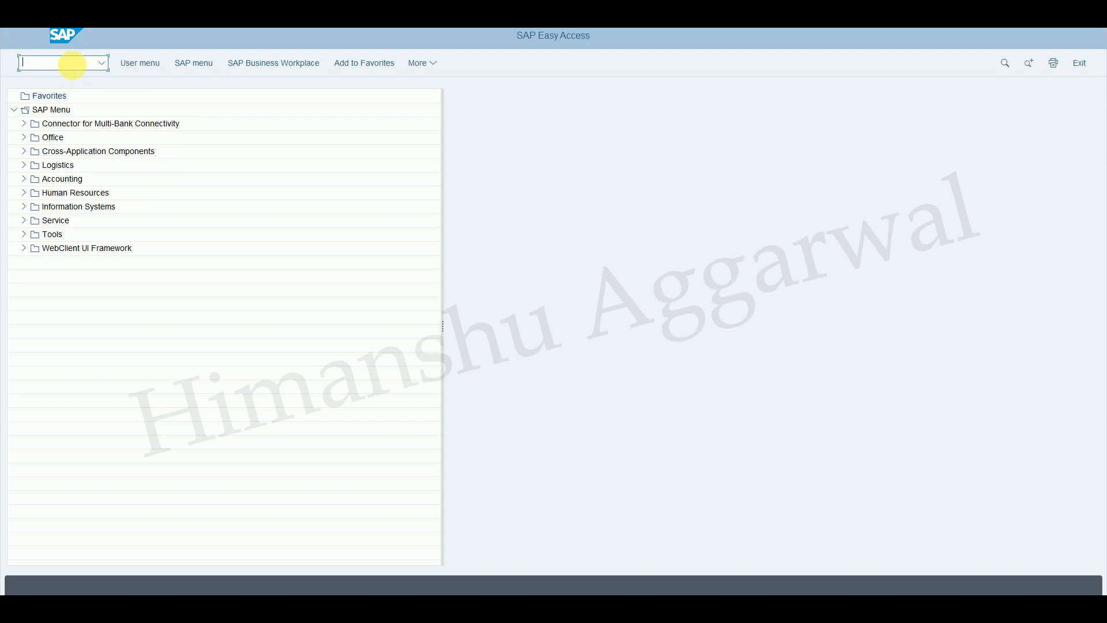
{"action": "type", "text": "me21n"}
{"action": "key", "text": "BackSpace"}
{"action": "key", "text": "BackSpace"}
{"action": "type", "text": "3"}
{"action": "key", "text": "Return"}
{"action": "left_click", "coordinate": [28, 36]}
Display the saved purchase order with transaction ME23N to review its down payment data
{"action": "type", "text": "me23n"}
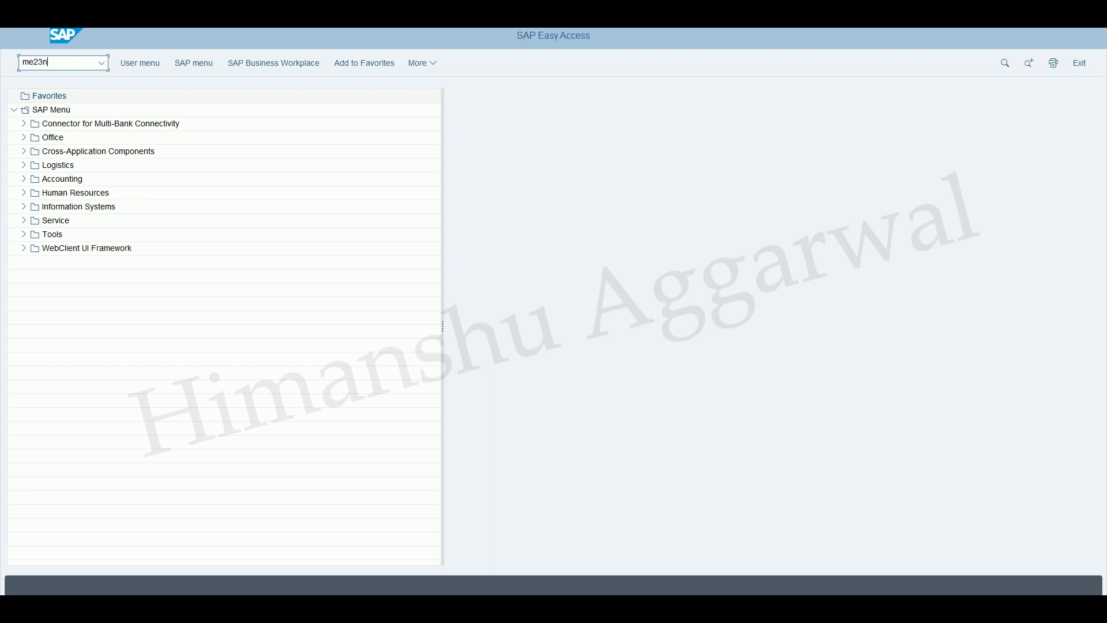
{"action": "key", "text": "Return"}
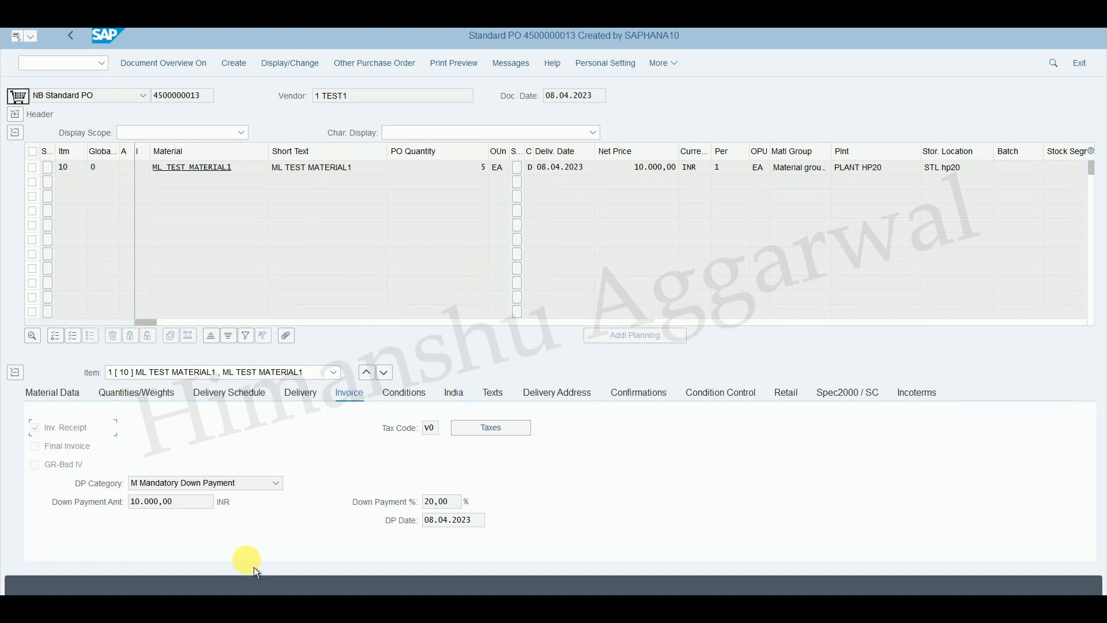
{"action": "left_click", "coordinate": [80, 39]}
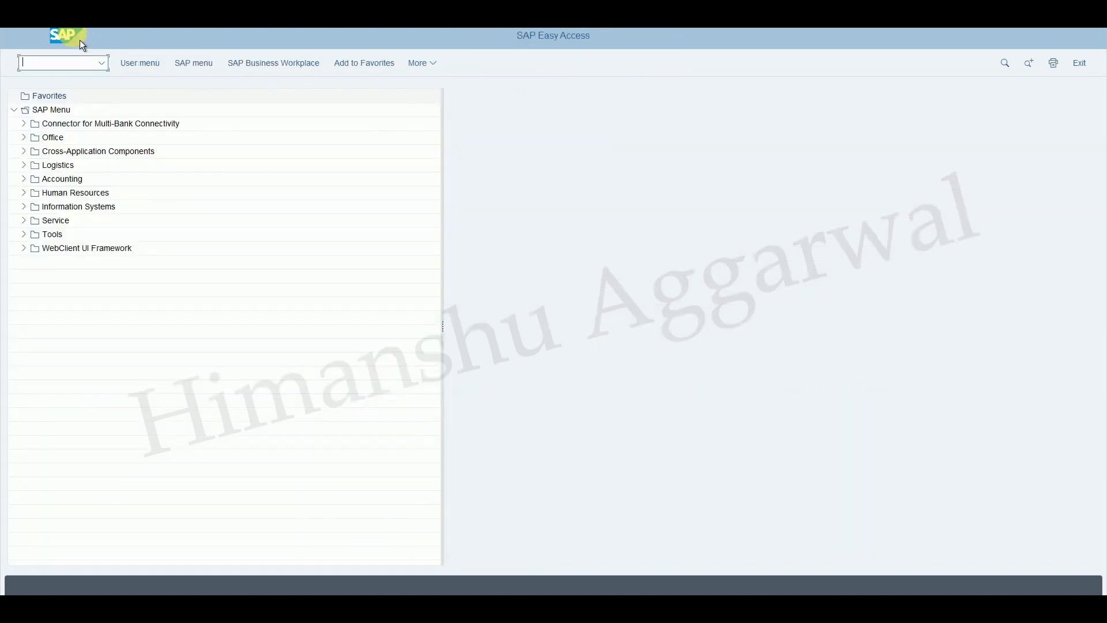
Open the ME2DP Down-Payment Monitoring for PO report from the purchase order reporting transactions under Materials Management
{"action": "left_click", "coordinate": [23, 166]}
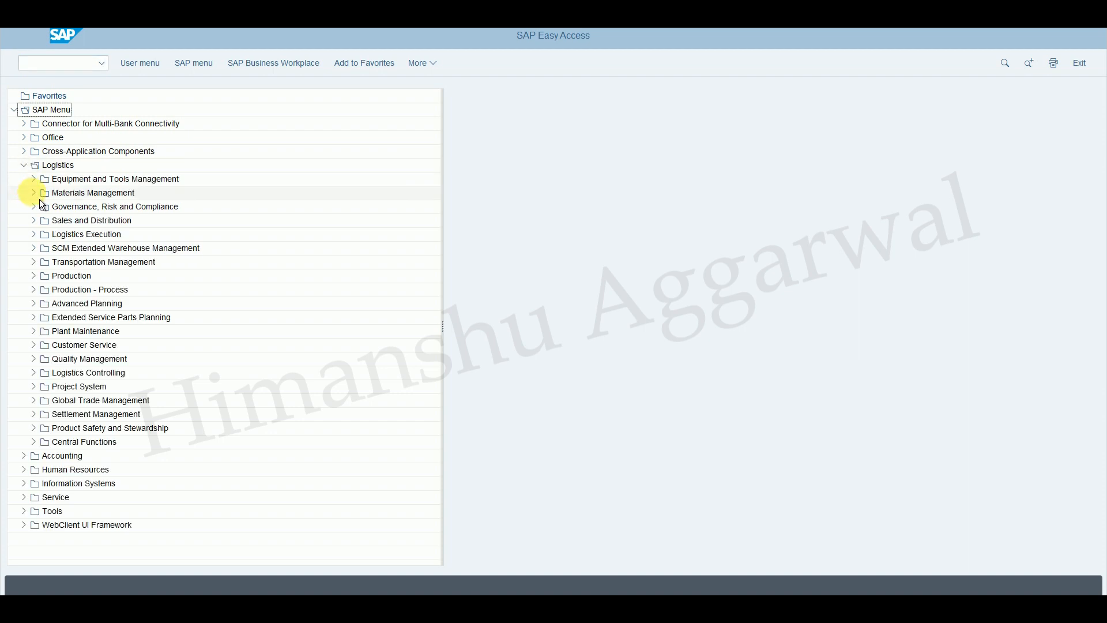
{"action": "left_click", "coordinate": [32, 194]}
{"action": "left_click", "coordinate": [45, 207]}
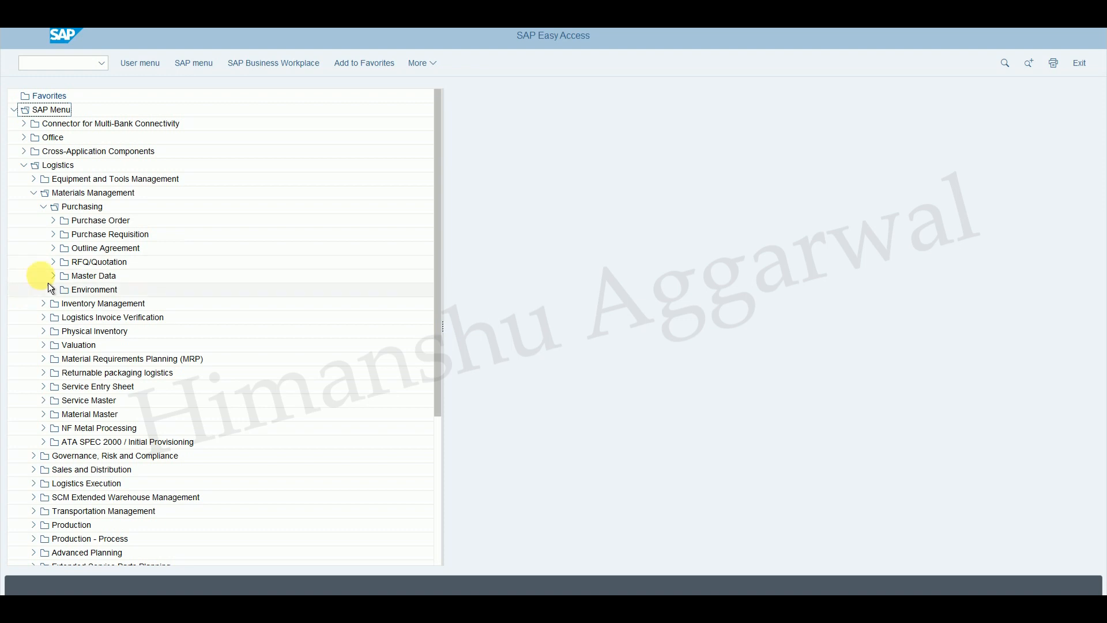
{"action": "left_click", "coordinate": [53, 222]}
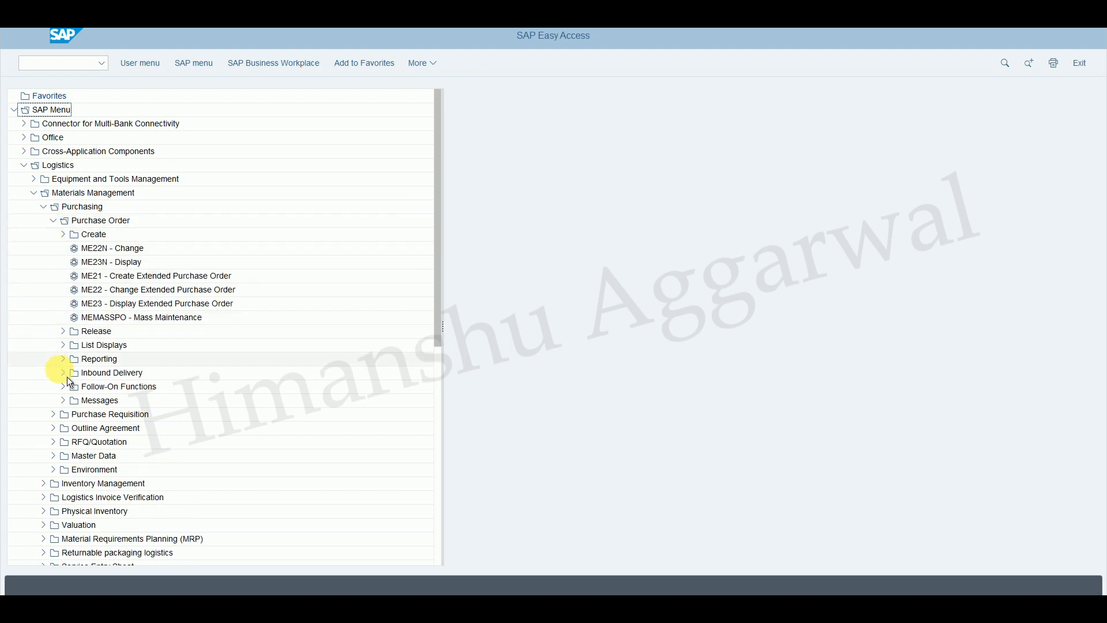
{"action": "left_click", "coordinate": [63, 359]}
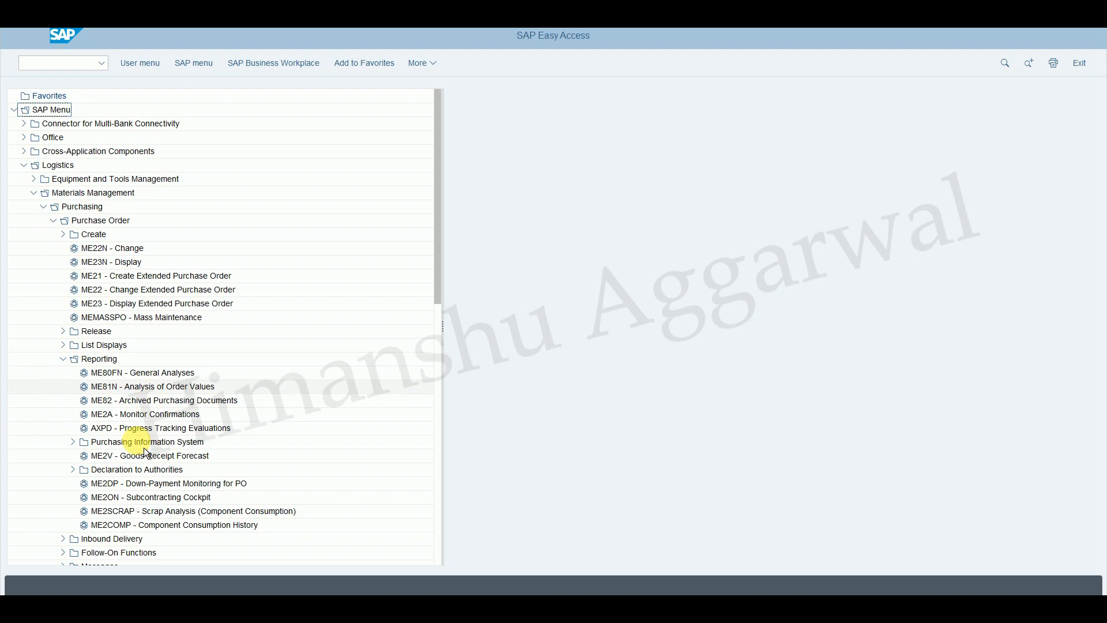
{"action": "left_click", "coordinate": [105, 486]}
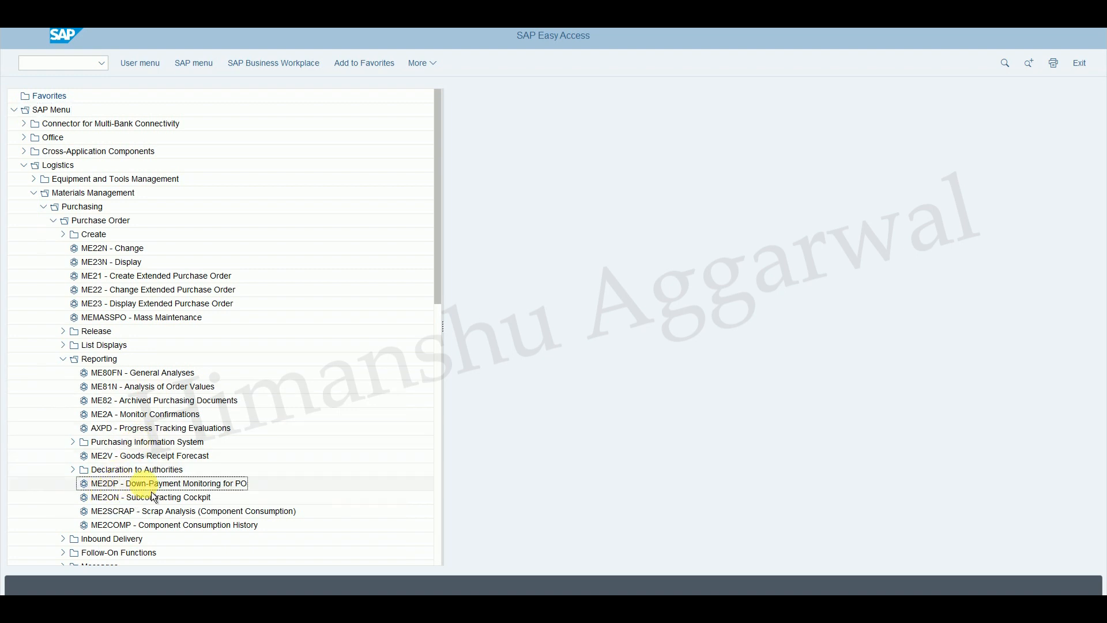
{"action": "double_click", "coordinate": [207, 486]}
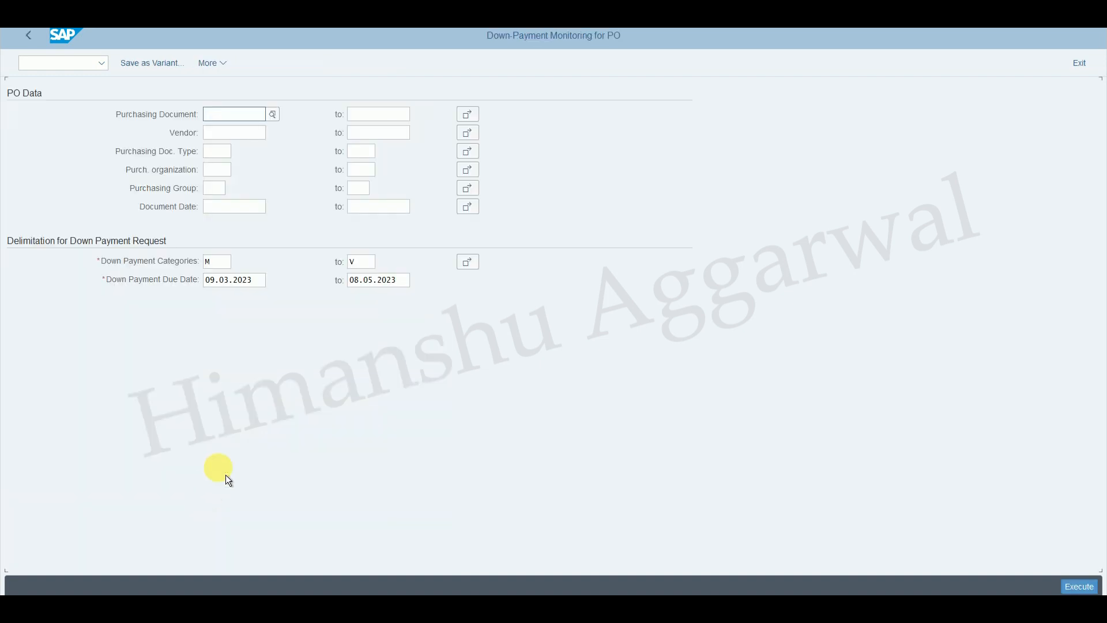
Run the down payment monitoring report for the new purchase order number
{"action": "left_click", "coordinate": [219, 114]}
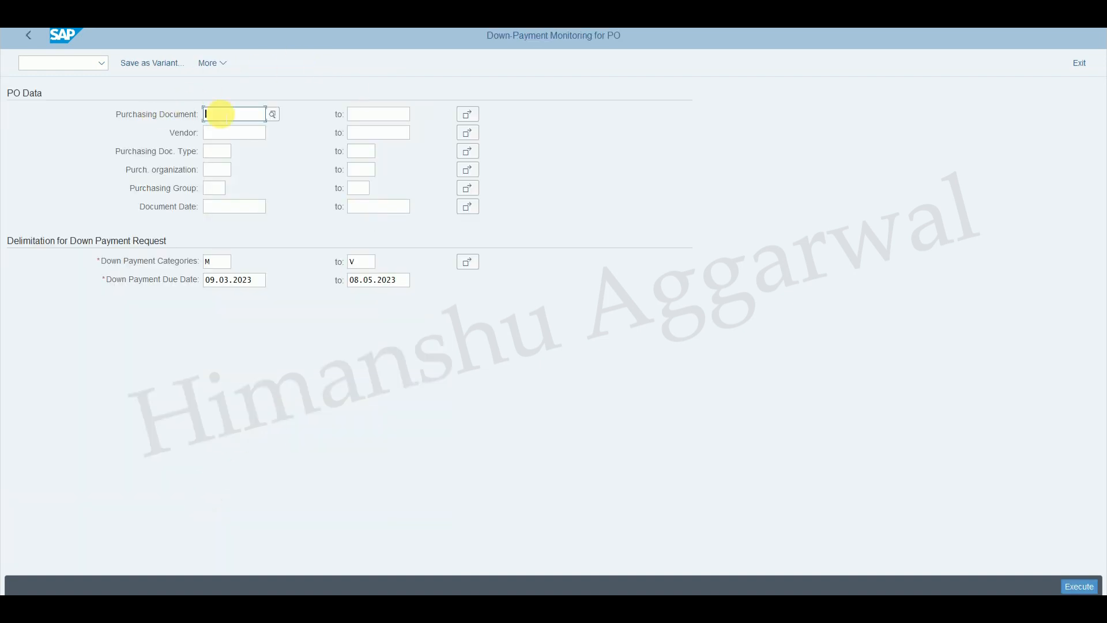
{"action": "type", "text": "4500000013"}
{"action": "left_click", "coordinate": [1079, 587]}
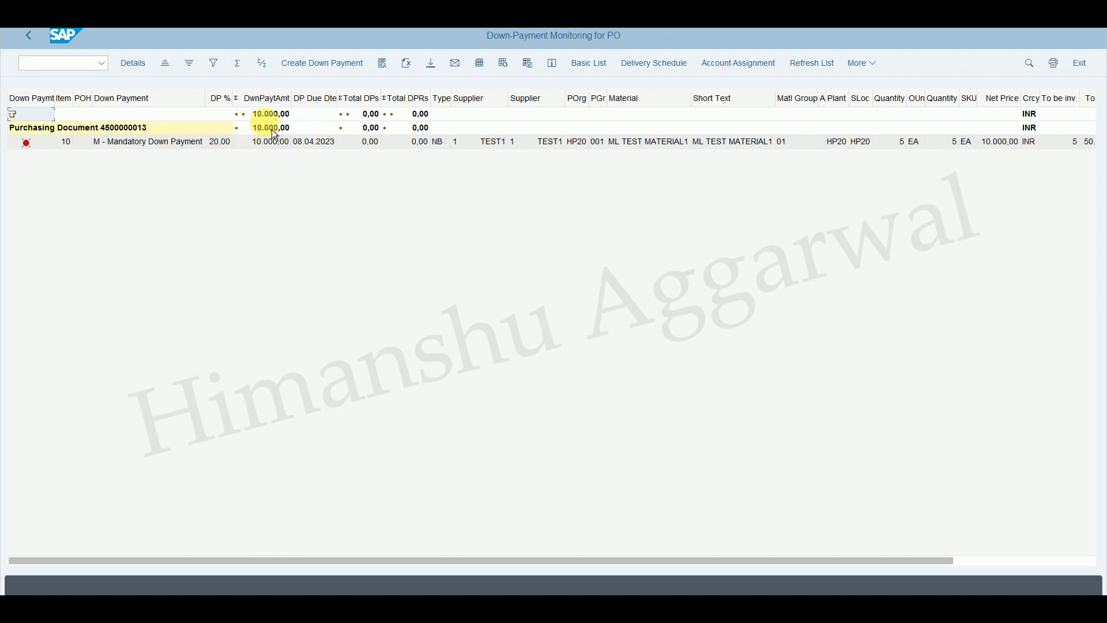
Start a down payment request for purchase order item 10 and execute it to reach the request's header data
{"action": "mouse_move", "coordinate": [29, 149]}
{"action": "left_click", "coordinate": [88, 147]}
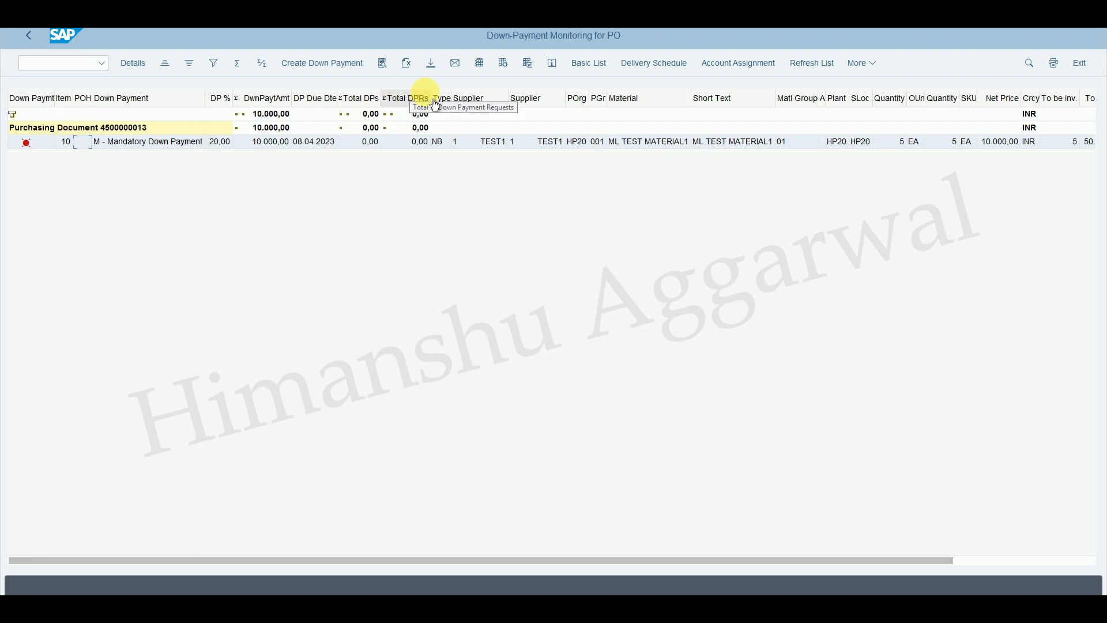
{"action": "left_click", "coordinate": [326, 72]}
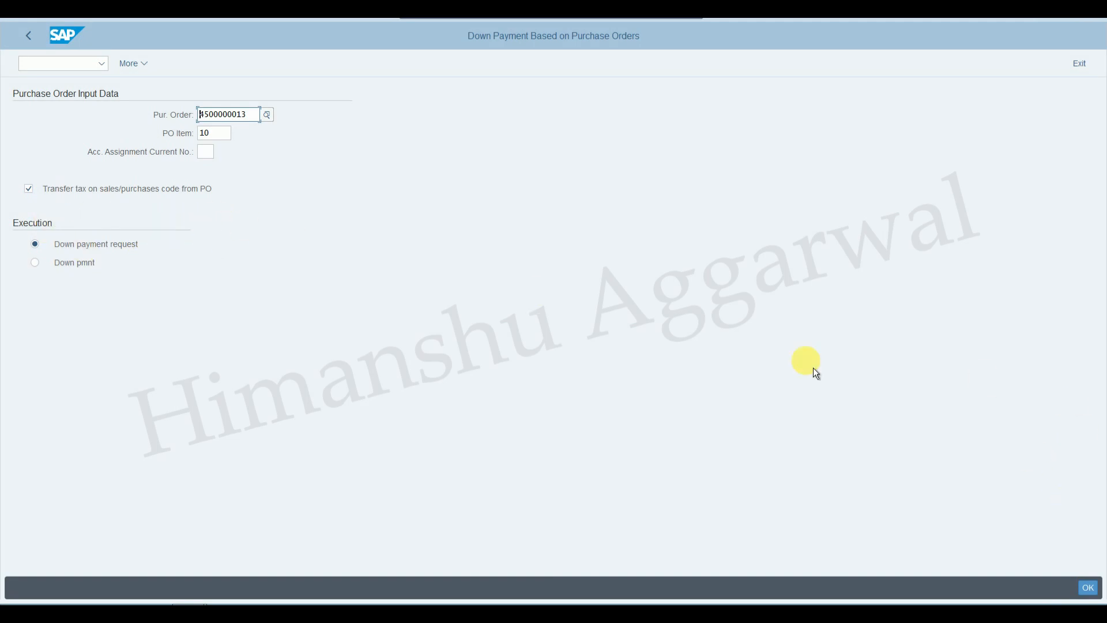
{"action": "key", "text": "Return"}
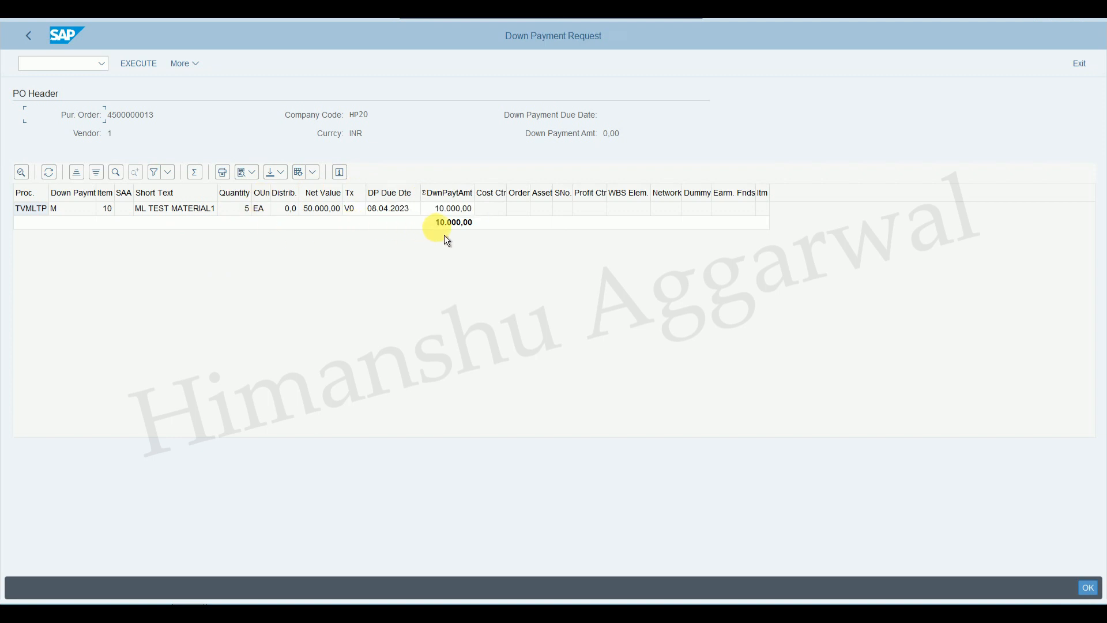
{"action": "left_click", "coordinate": [453, 208]}
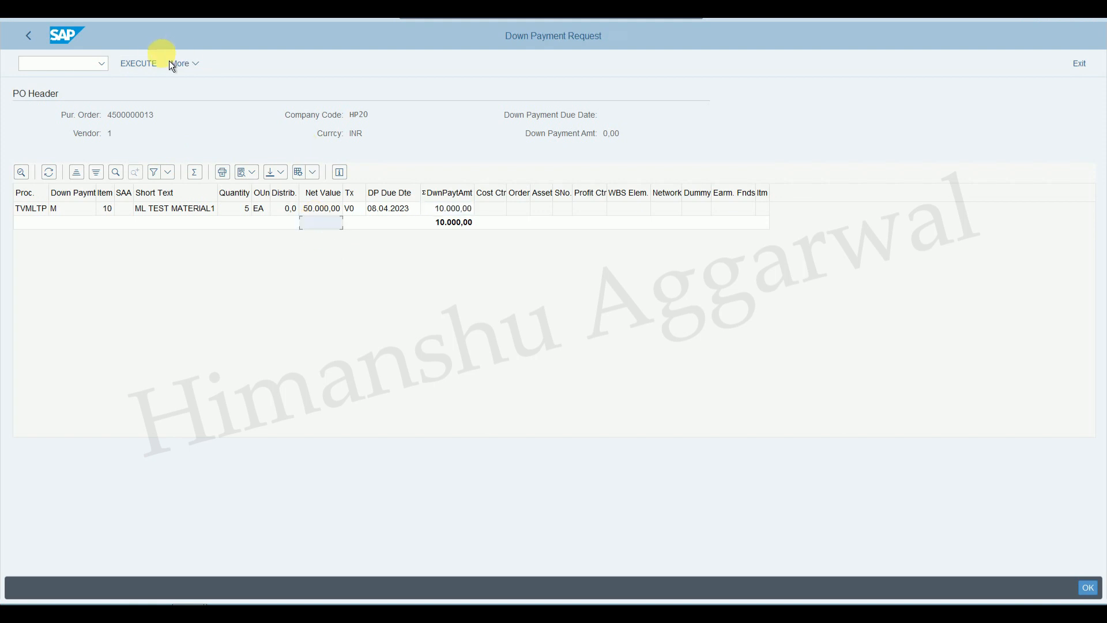
{"action": "left_click", "coordinate": [138, 64]}
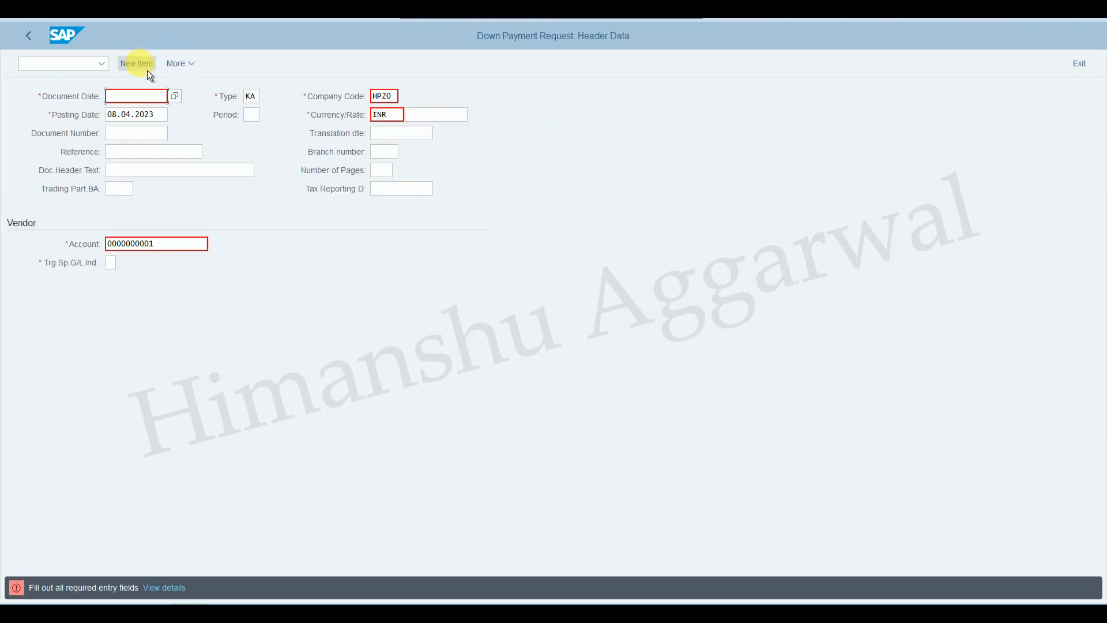
Copy the posting date 08.04.2023 into the down payment request's document date and set the header text to "Down payment request"
{"action": "left_click_drag", "start_coordinate": [110, 114], "coordinate": [154, 115]}
{"action": "key", "text": "ctrl+c"}
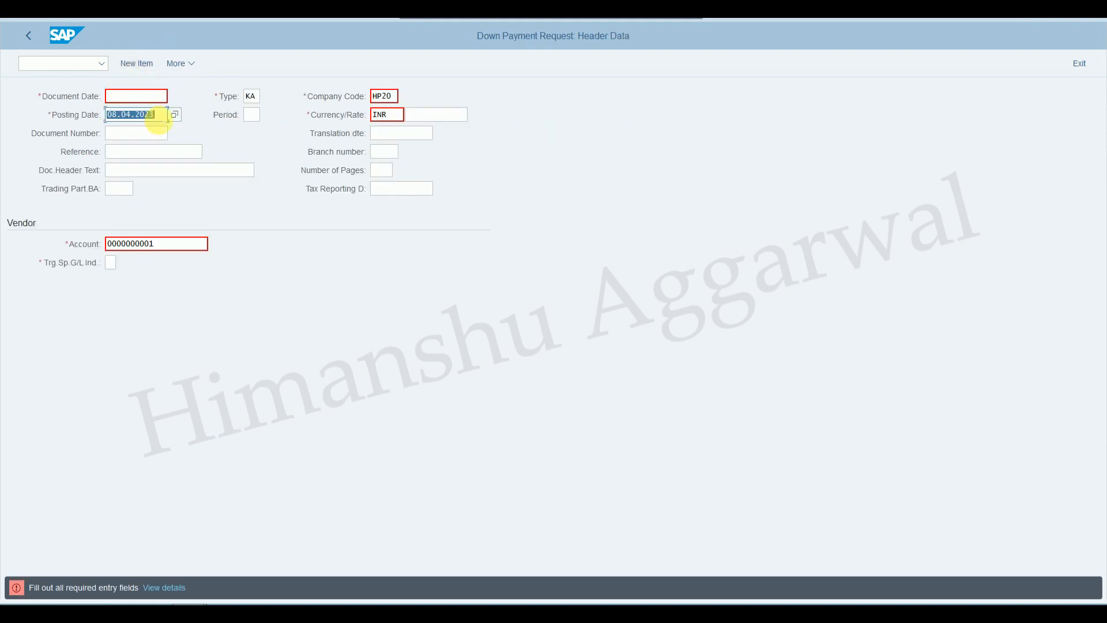
{"action": "left_click", "coordinate": [138, 96]}
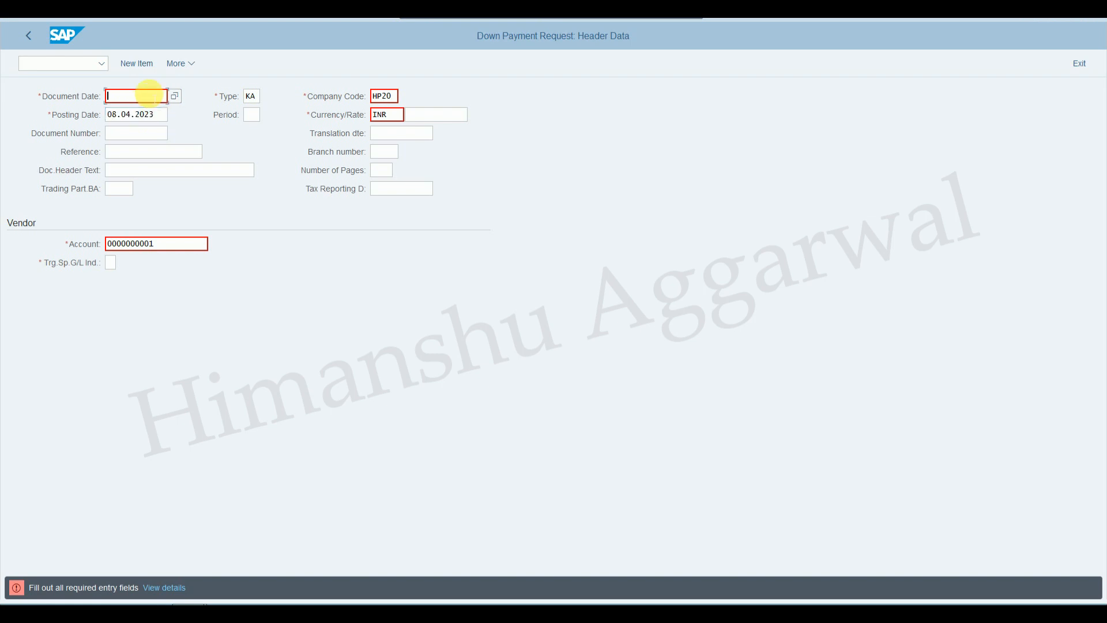
{"action": "key", "text": "ctrl+v"}
{"action": "left_click", "coordinate": [149, 169]}
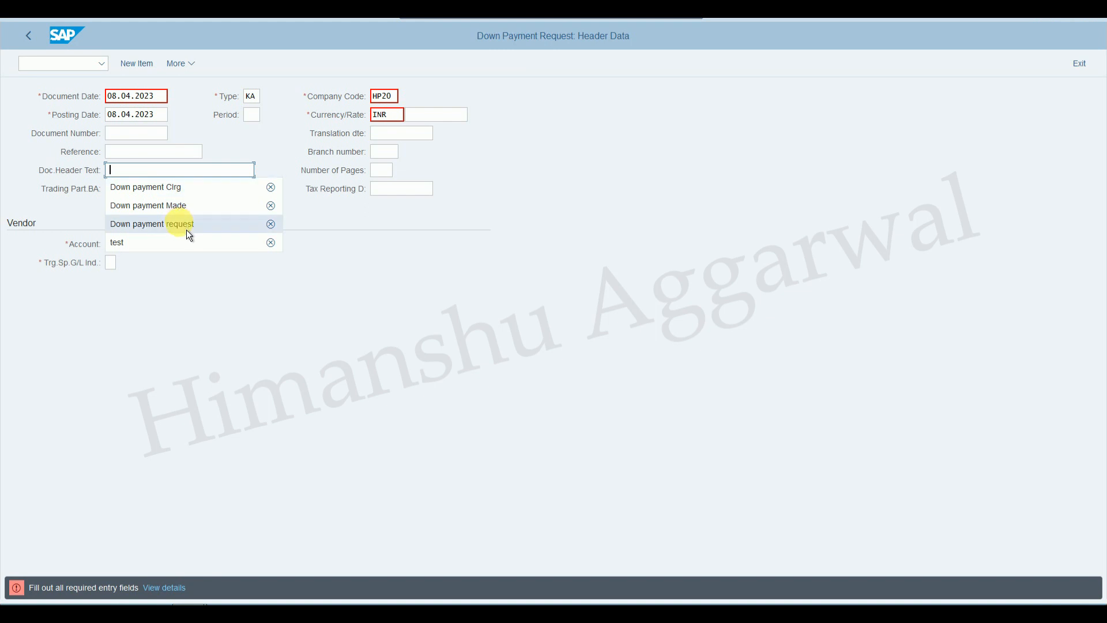
{"action": "left_click", "coordinate": [170, 224]}
Set the vendor's target special G/L indicator to A and post the down payment request
{"action": "left_click", "coordinate": [110, 262]}
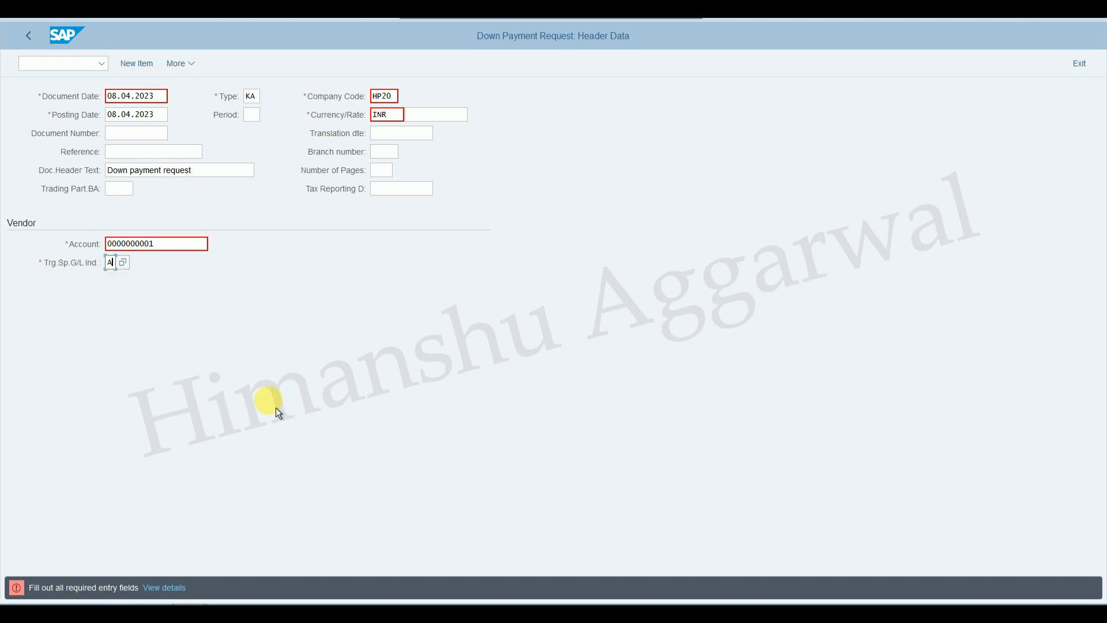
{"action": "type", "text": "A"}
{"action": "key", "text": "Return"}
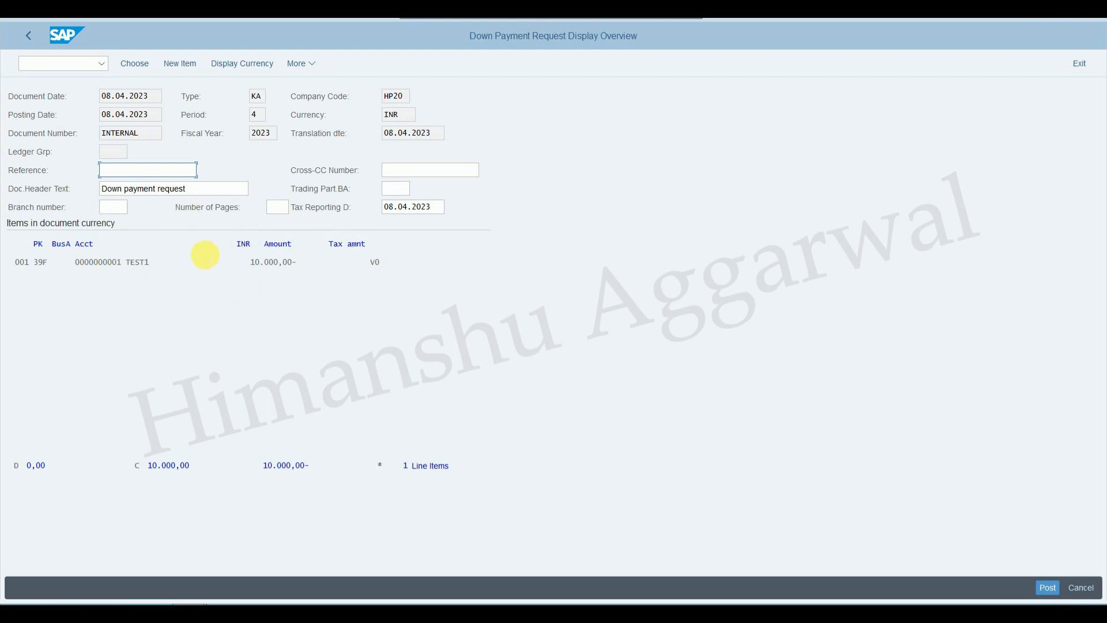
{"action": "left_click", "coordinate": [1056, 594]}
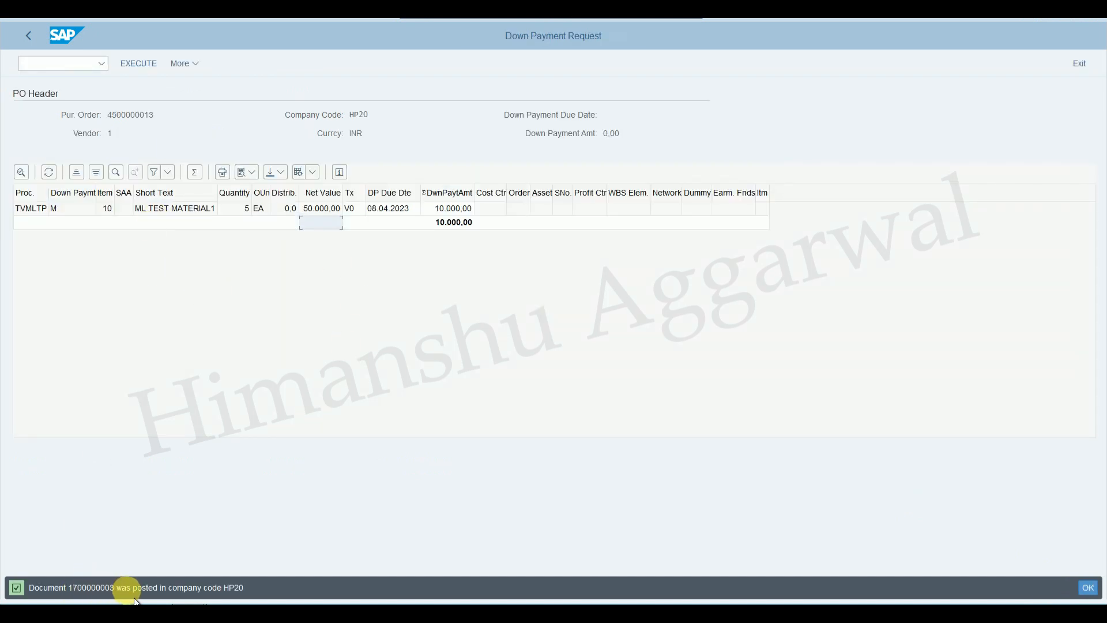
Return to the down payment monitoring list and refresh it
{"action": "left_click", "coordinate": [36, 42]}
{"action": "left_click", "coordinate": [35, 42]}
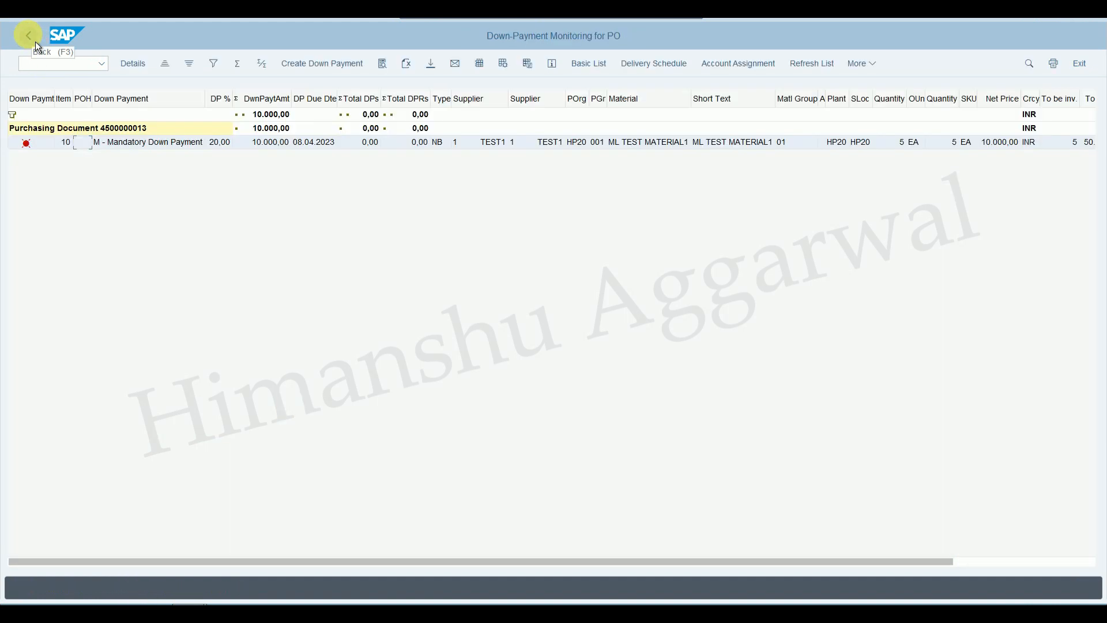
{"action": "left_click", "coordinate": [822, 69]}
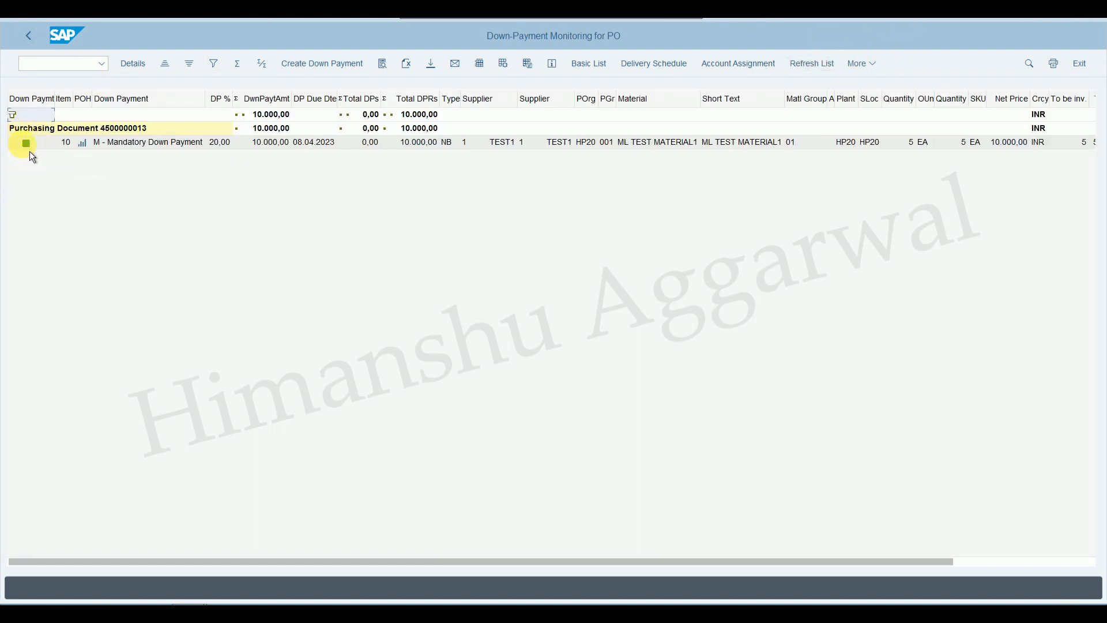
Review the accounting document behind item 10's PO history entry, and leave the down payment monitoring report
{"action": "left_click", "coordinate": [89, 150]}
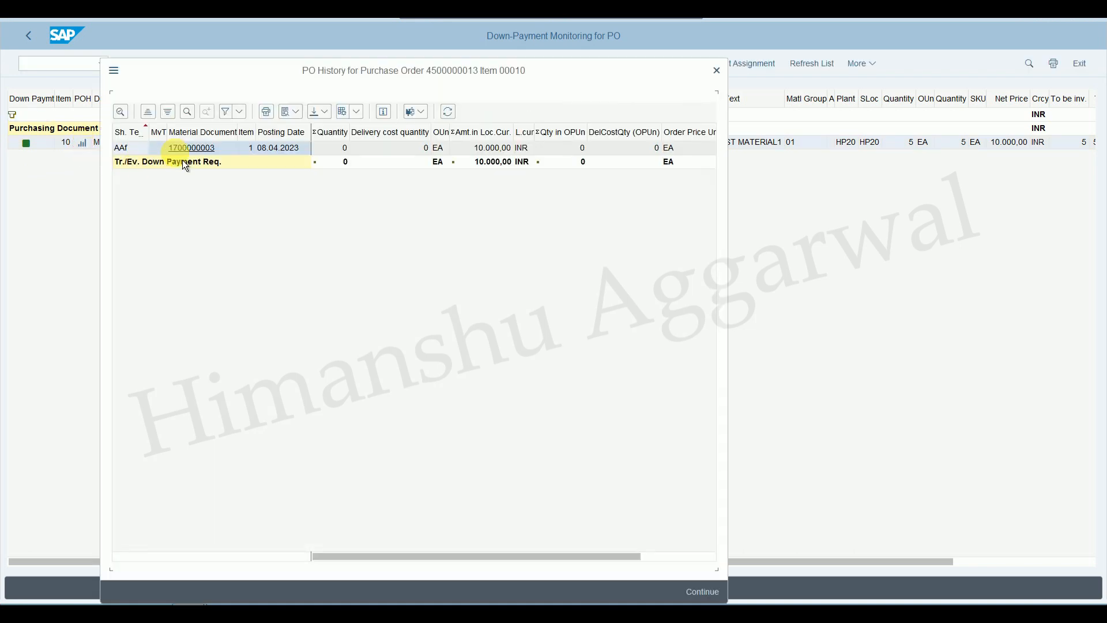
{"action": "left_click", "coordinate": [195, 148]}
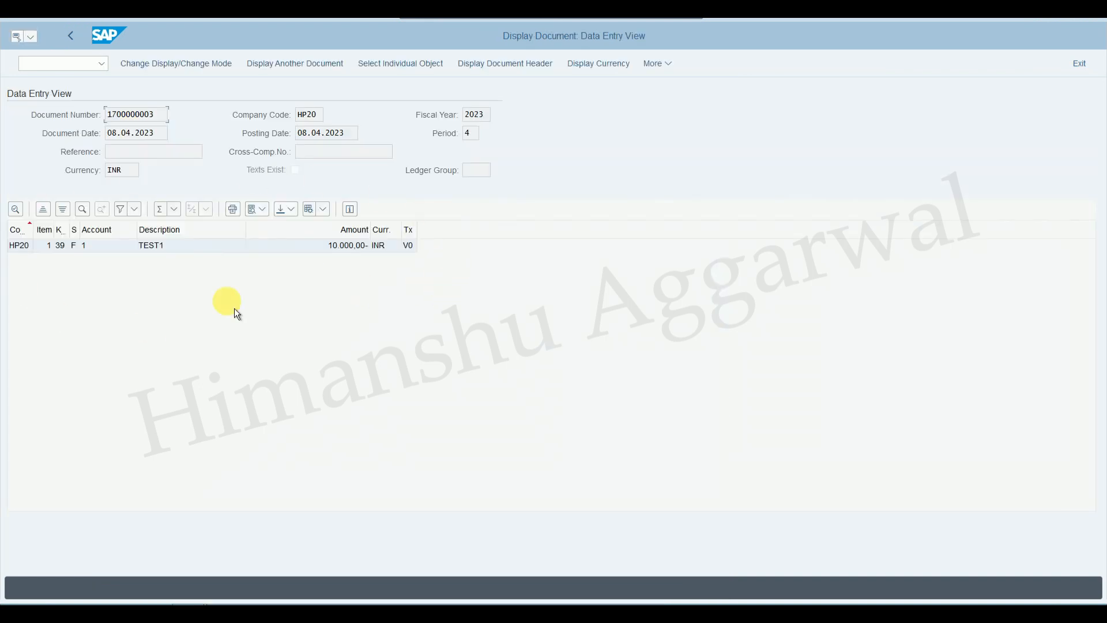
{"action": "left_click", "coordinate": [77, 43]}
{"action": "left_click", "coordinate": [724, 75]}
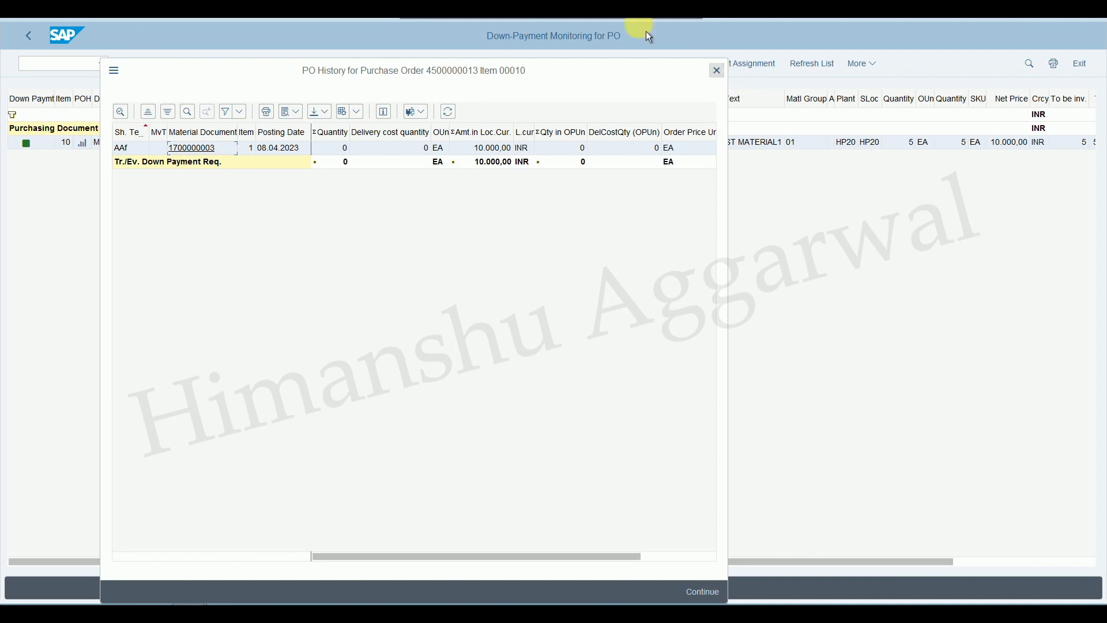
{"action": "left_click", "coordinate": [33, 42]}
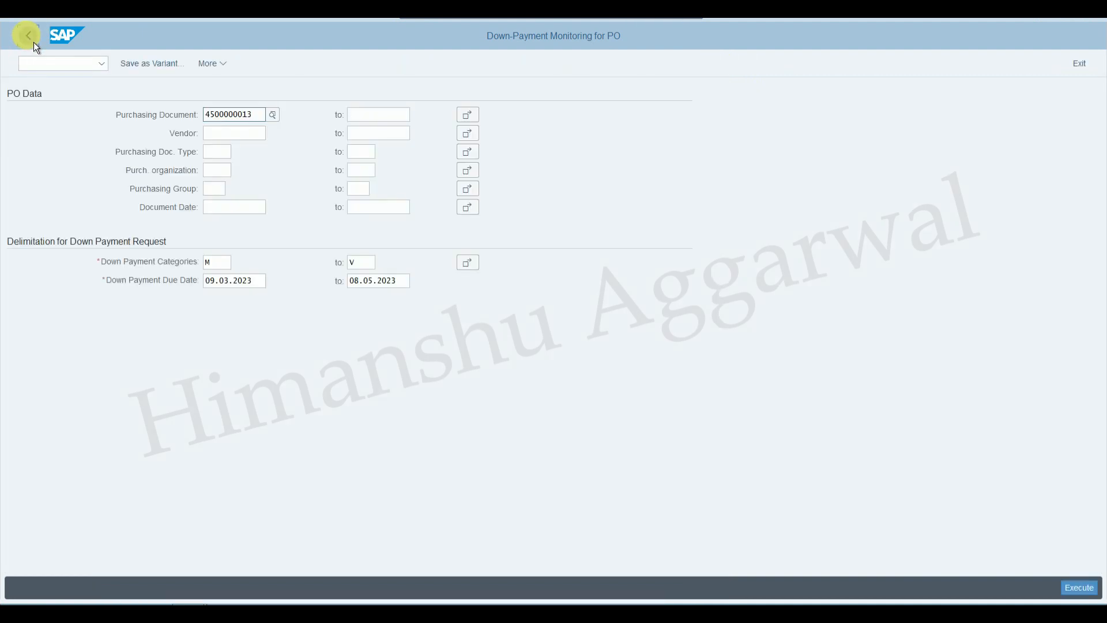
{"action": "left_click", "coordinate": [34, 42]}
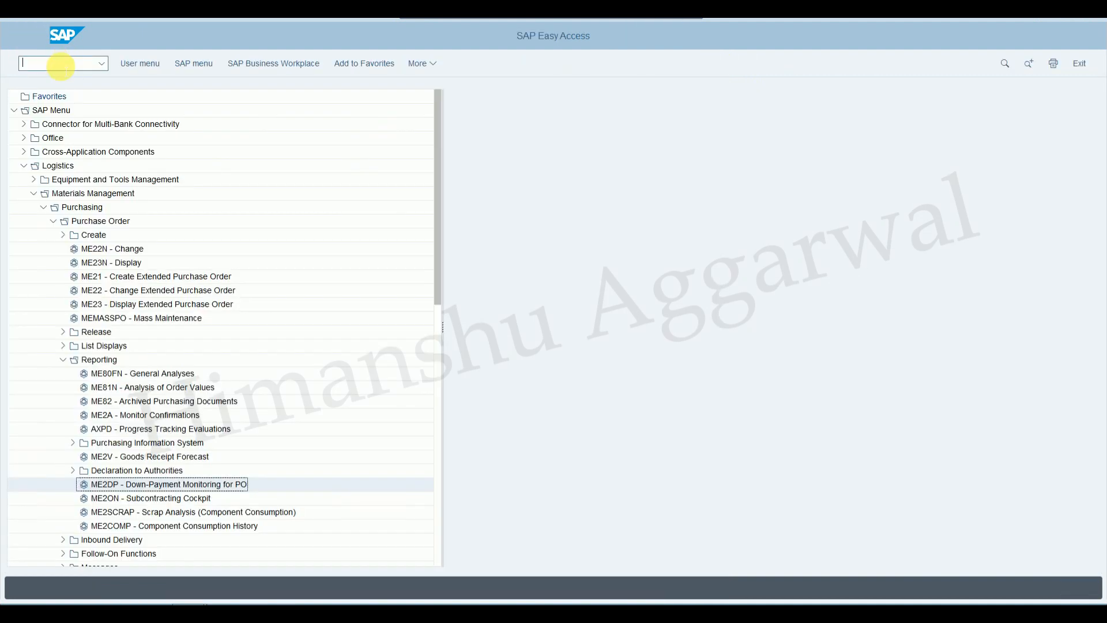
Display the purchase order again and examine the purchase order history of item 10
{"action": "type", "text": "me21n"}
{"action": "key", "text": "Return"}
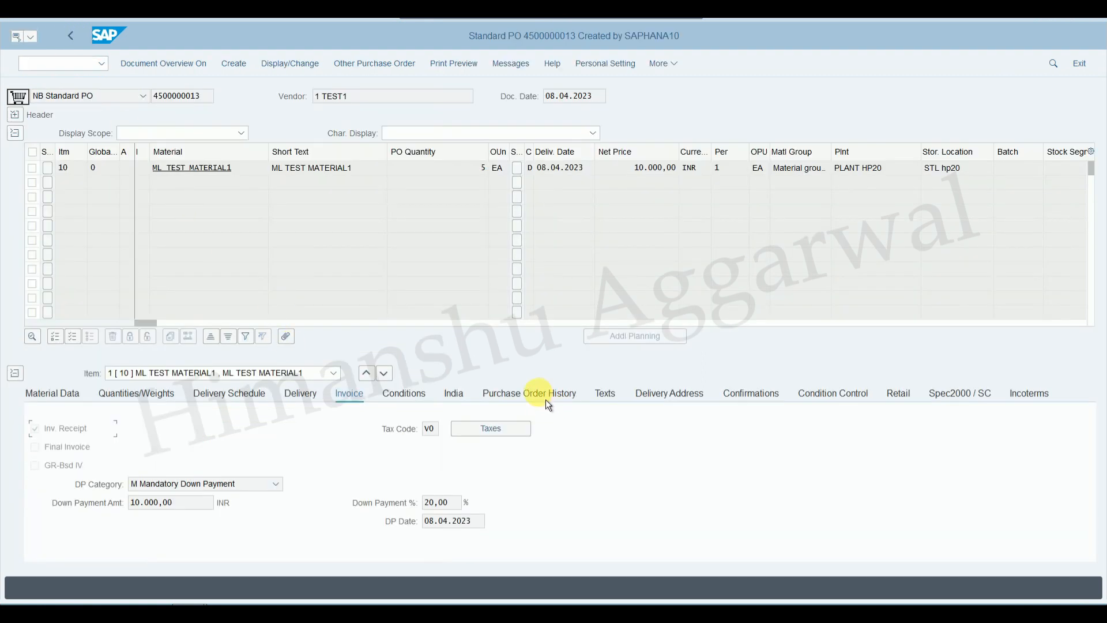
{"action": "left_click", "coordinate": [546, 399]}
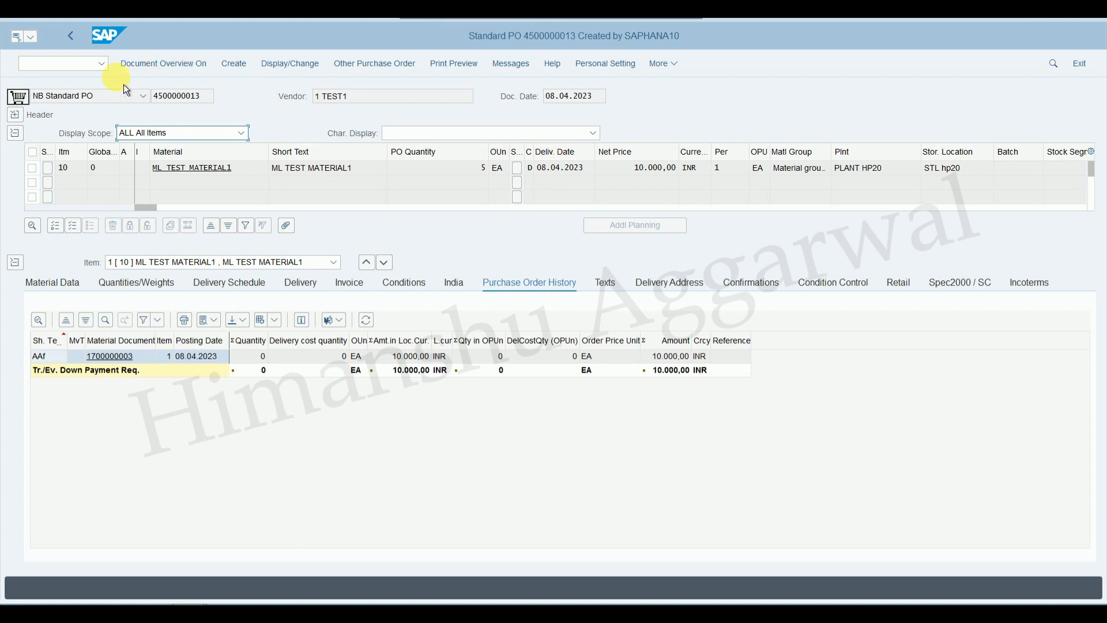
Run the FBL1N vendor line item report for the vendor's open normal items in company code HP20 at key date 08.04.2023
{"action": "left_click", "coordinate": [81, 63]}
{"action": "type", "text": "/n"}
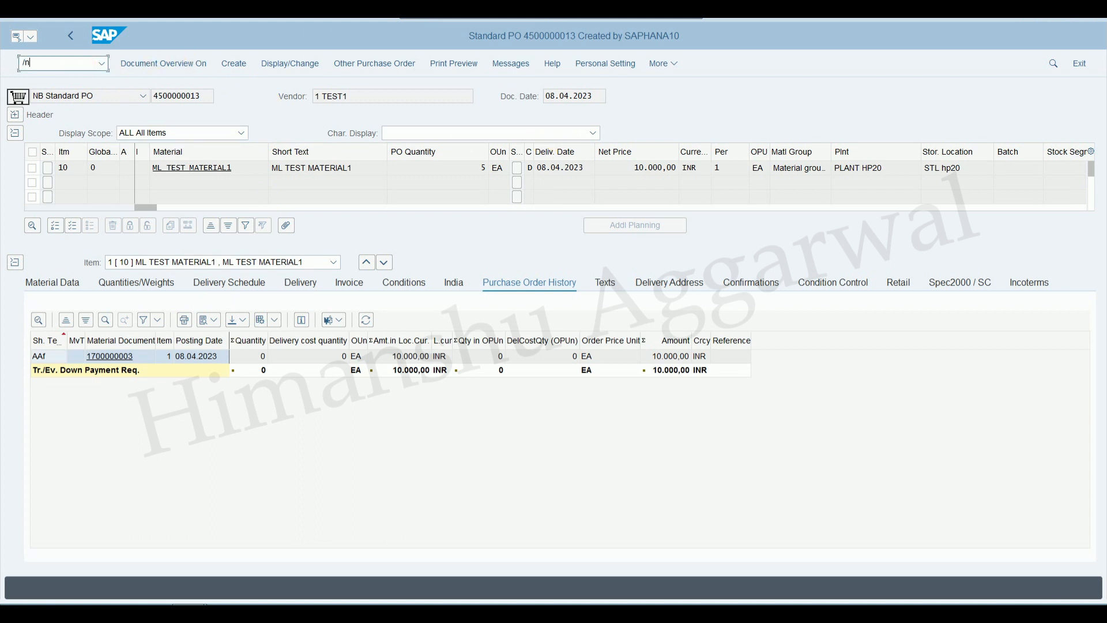
{"action": "type", "text": "fbl1n"}
{"action": "key", "text": "Return"}
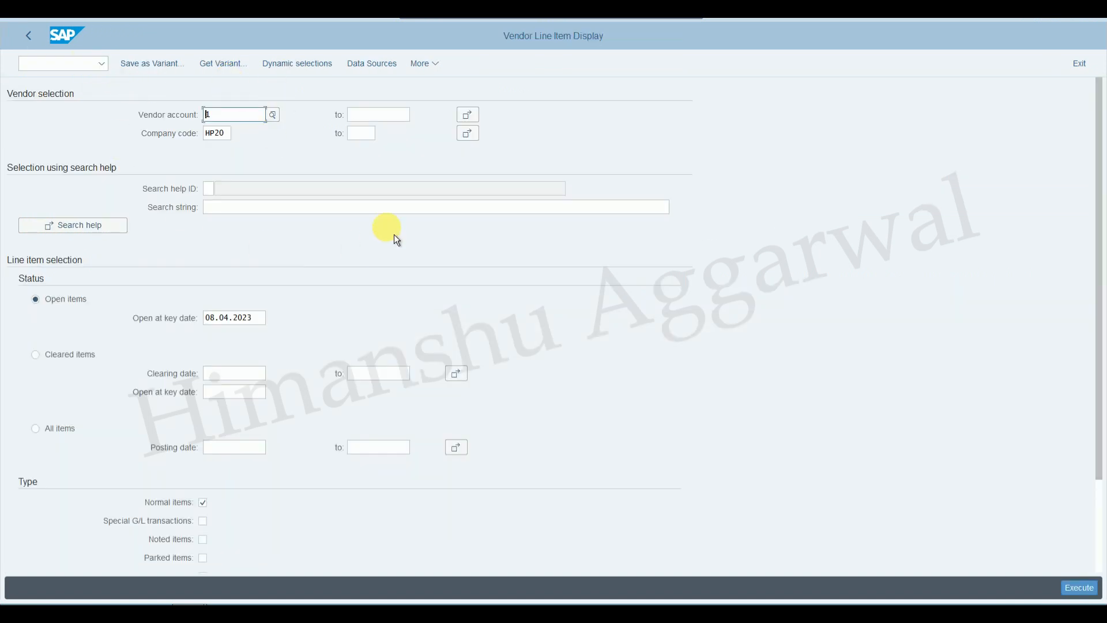
{"action": "left_click", "coordinate": [55, 429]}
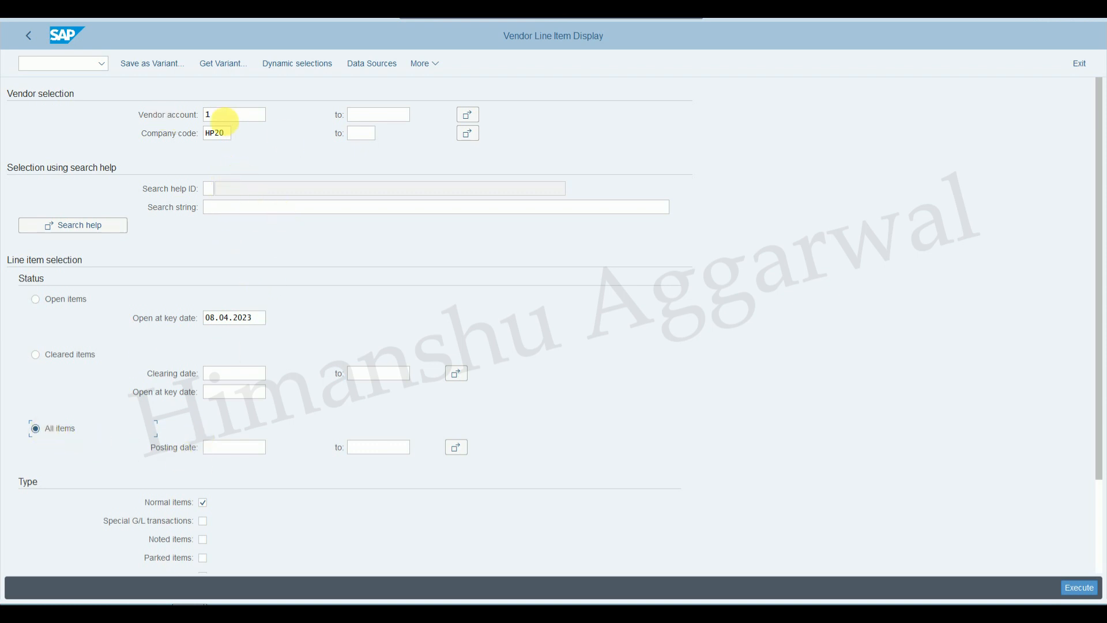
{"action": "left_click", "coordinate": [226, 118]}
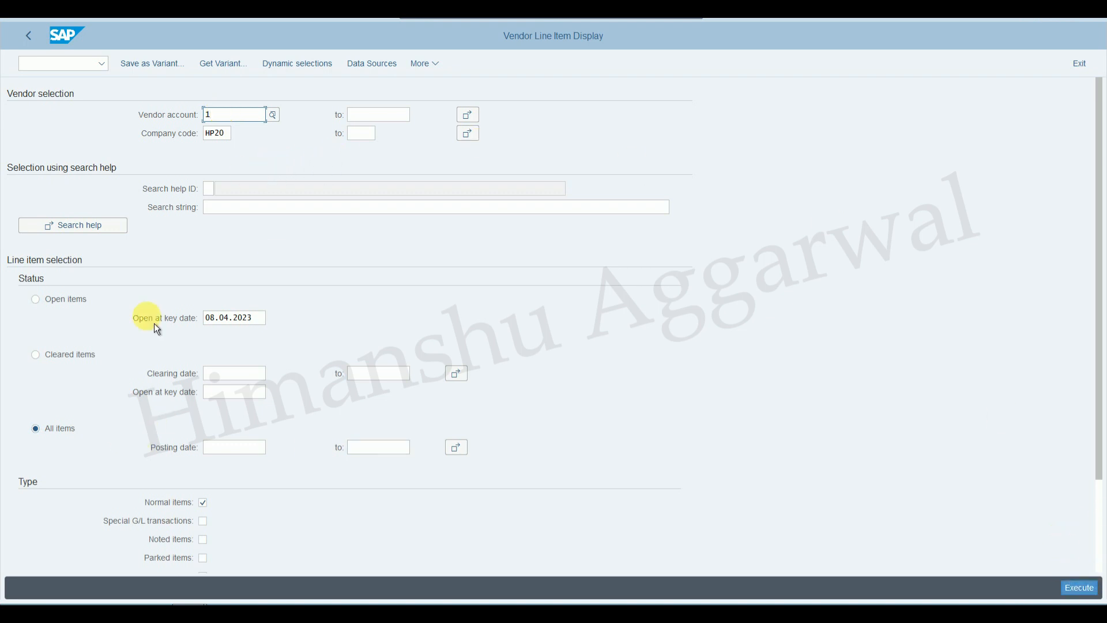
{"action": "left_click", "coordinate": [62, 299]}
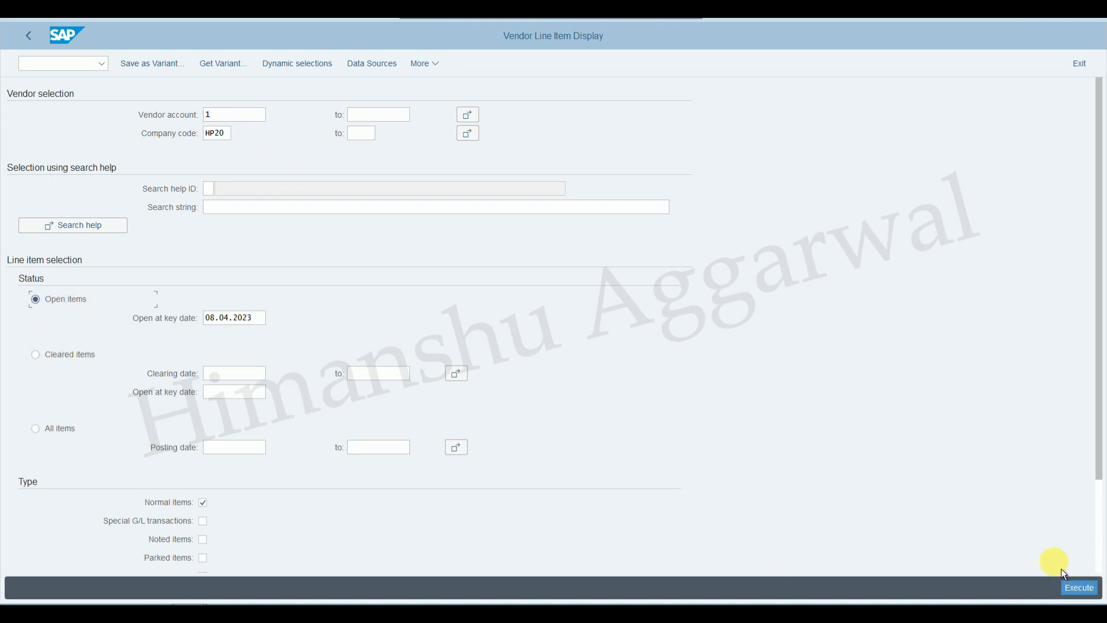
{"action": "left_click", "coordinate": [1077, 587]}
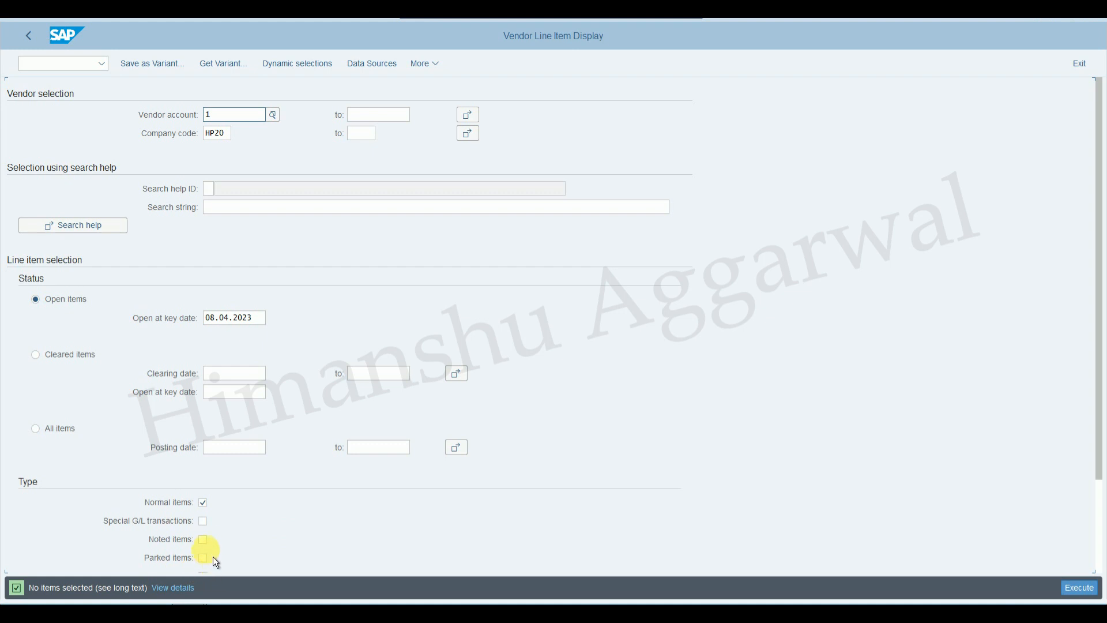
Rerun the vendor line item report for noted items only, excluding normal items, and exit to SAP Easy Access
{"action": "left_click", "coordinate": [204, 540]}
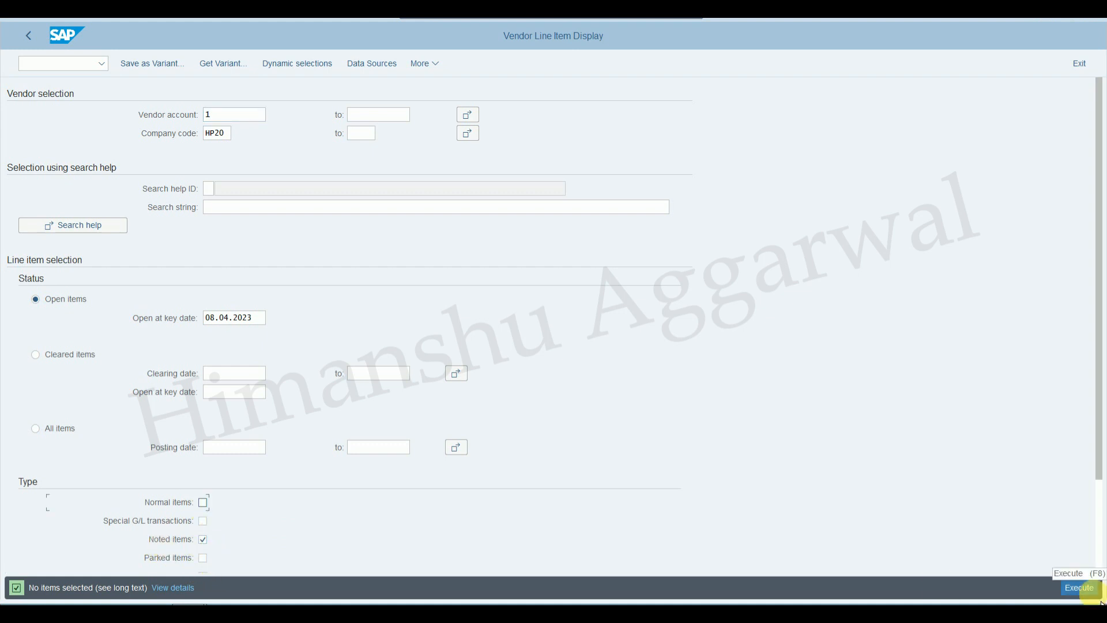
{"action": "left_click", "coordinate": [1079, 588]}
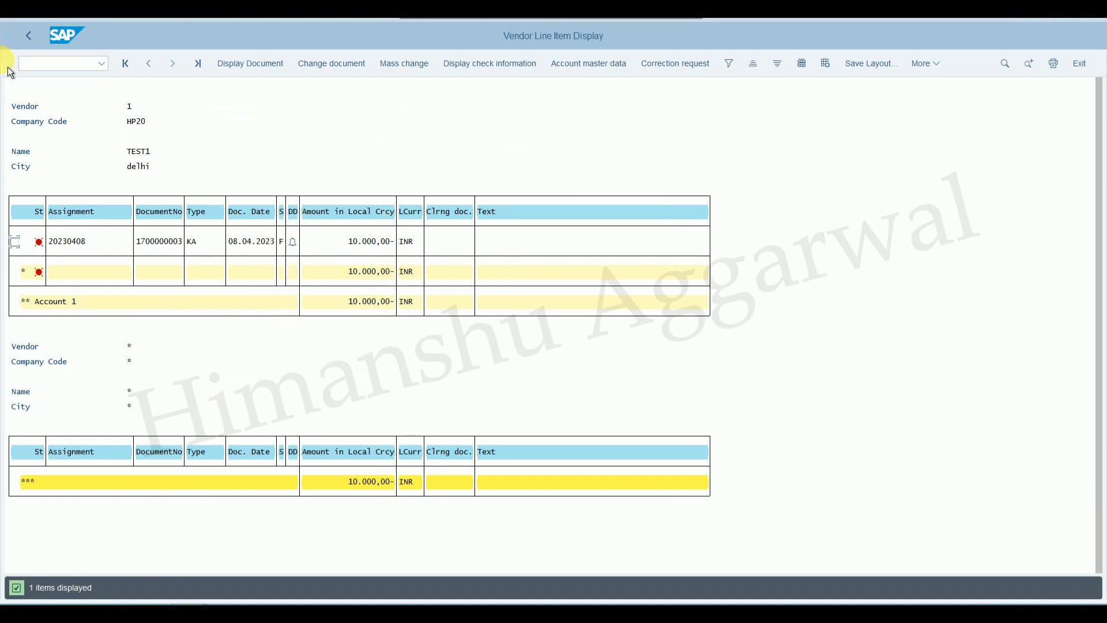
{"action": "left_click", "coordinate": [37, 44]}
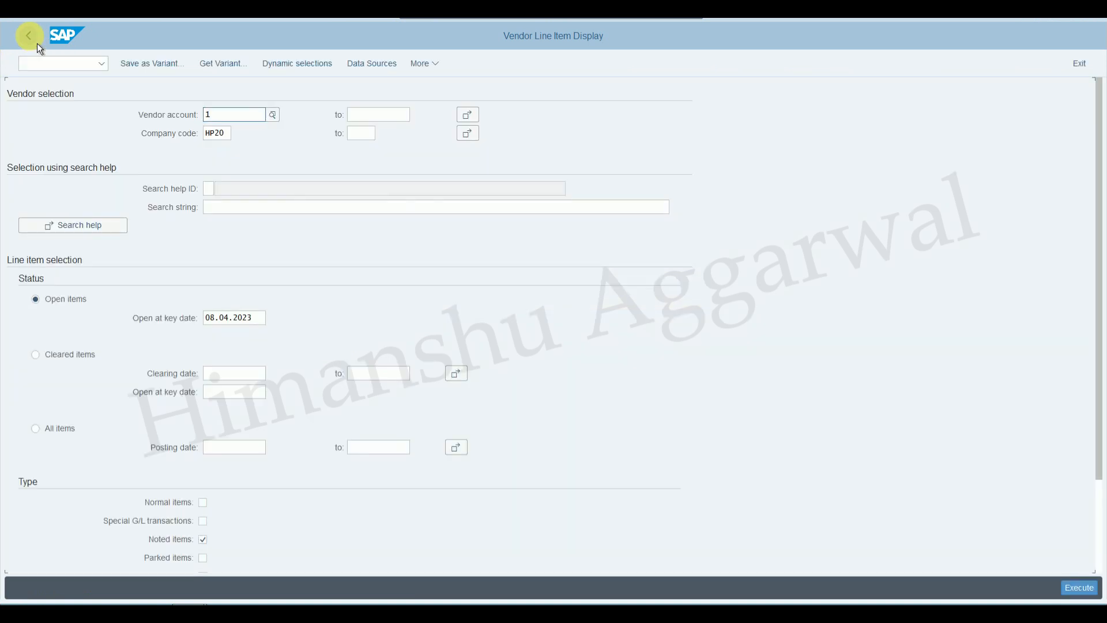
{"action": "left_click", "coordinate": [37, 43]}
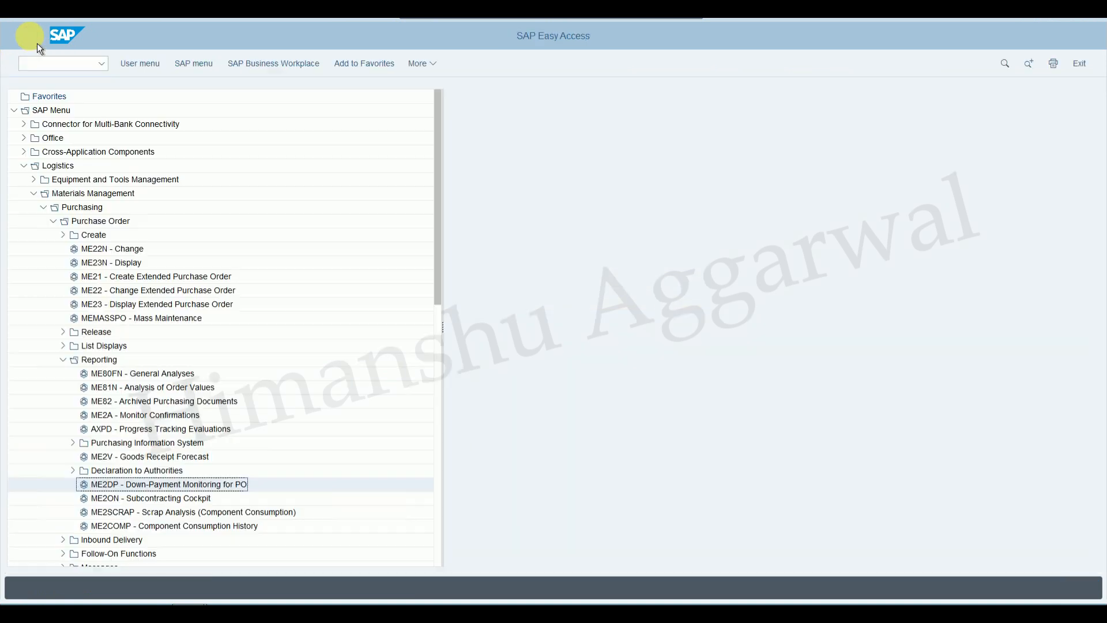
Open the F-48 Down Payment transaction from the Accounts Payable document entry transactions under Financial Accounting
{"action": "left_click", "coordinate": [33, 194]}
{"action": "left_click", "coordinate": [23, 166]}
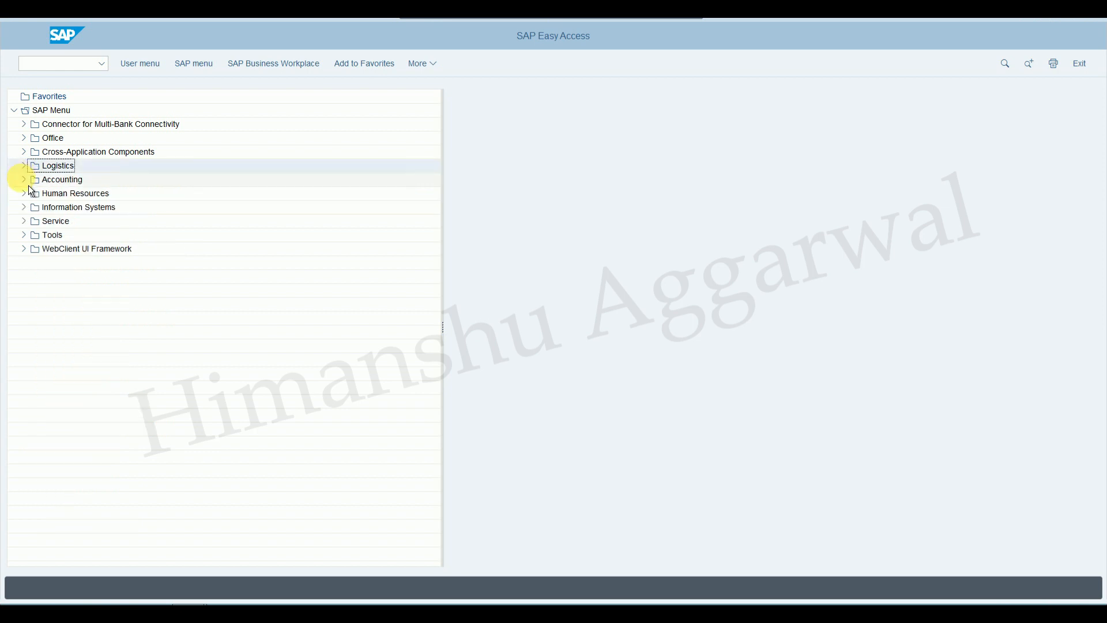
{"action": "left_click", "coordinate": [23, 180]}
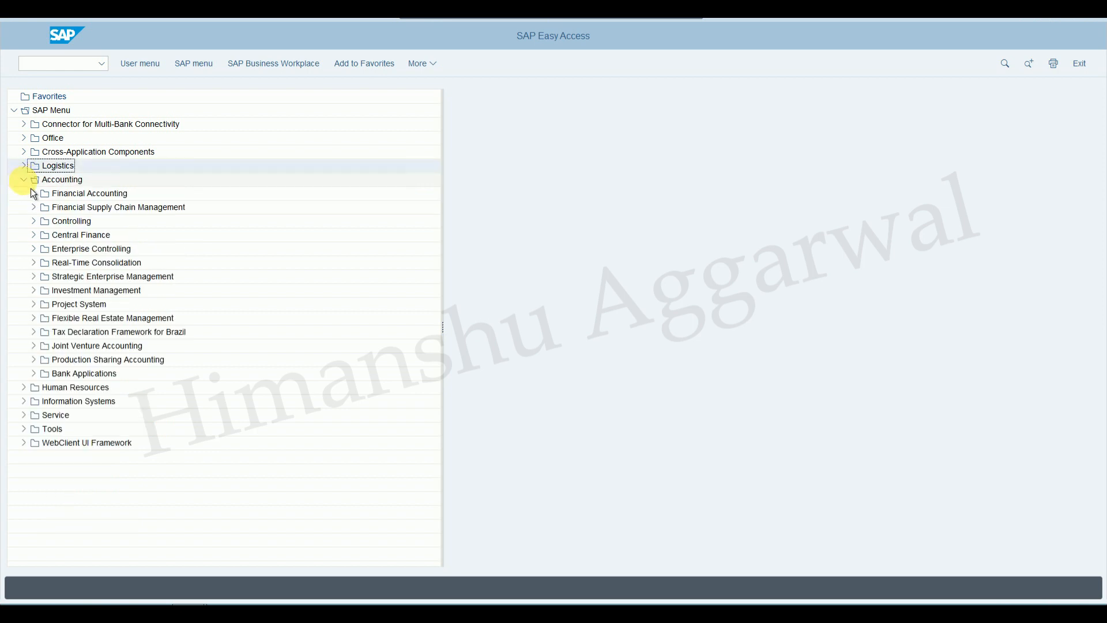
{"action": "left_click", "coordinate": [33, 194]}
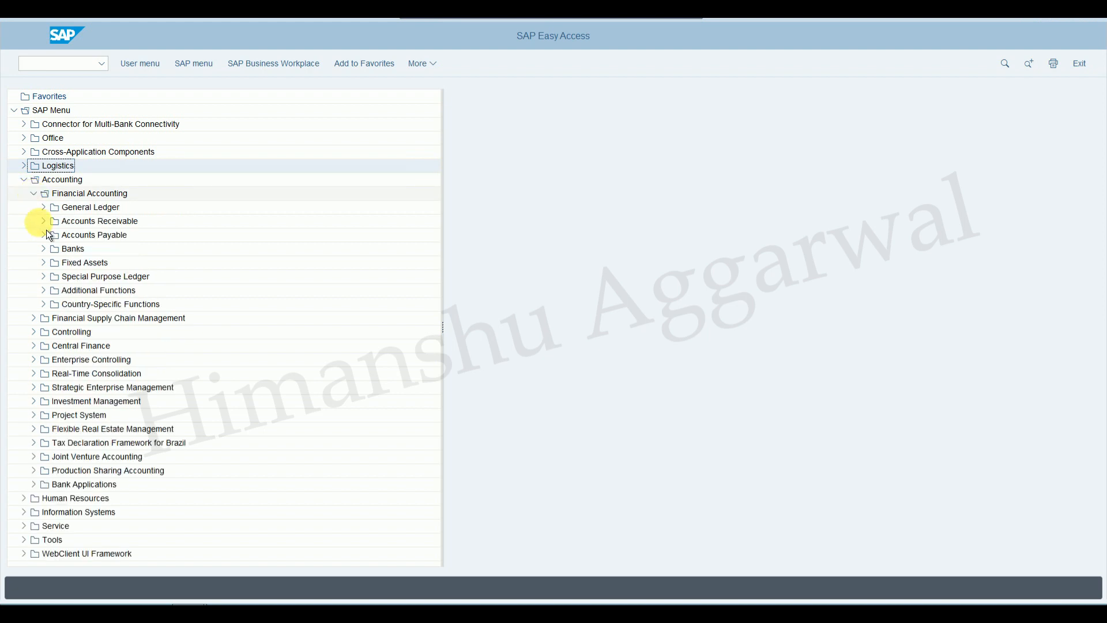
{"action": "left_click", "coordinate": [46, 236]}
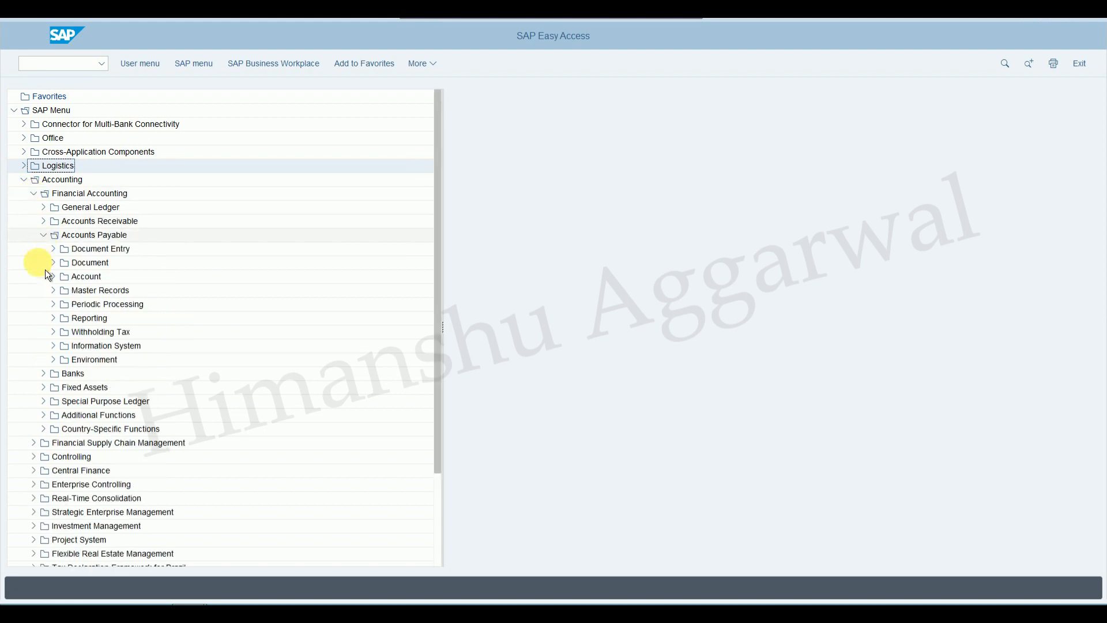
{"action": "left_click", "coordinate": [52, 249]}
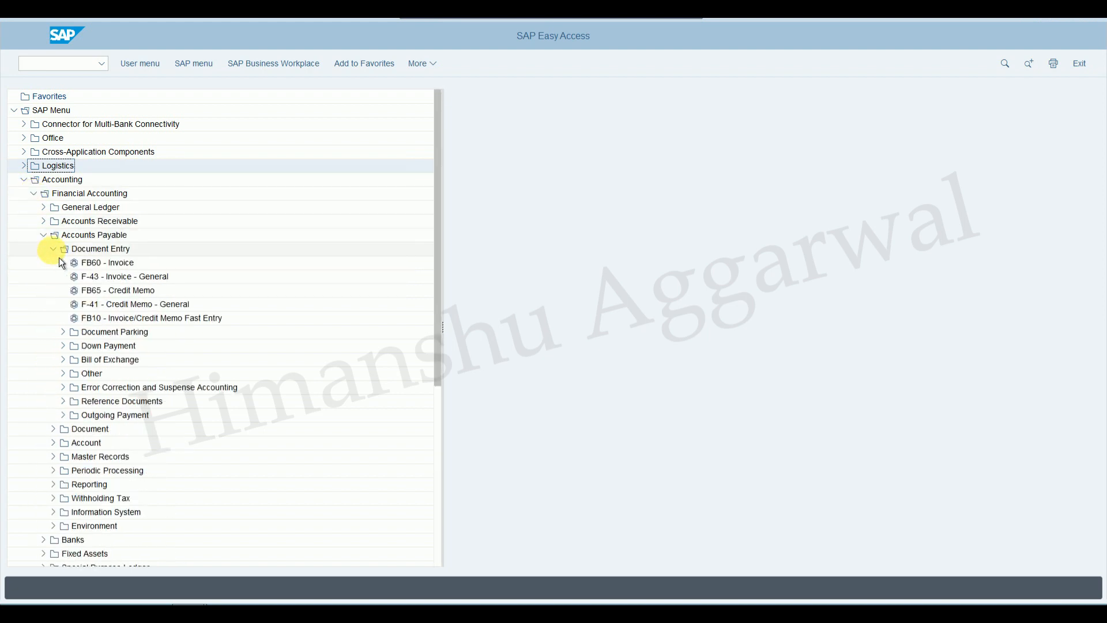
{"action": "left_click", "coordinate": [63, 346]}
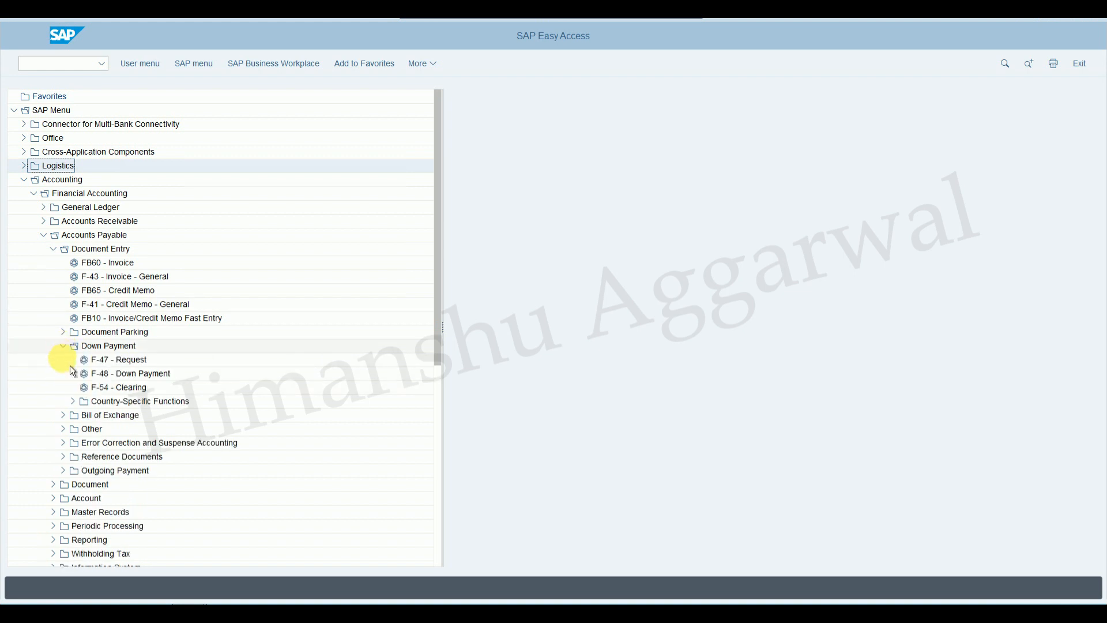
{"action": "left_click", "coordinate": [119, 375]}
{"action": "double_click", "coordinate": [119, 375]}
Set the vendor down payment's document date to 08.04.2023 and its document header text to "Down payment Made"
{"action": "left_click", "coordinate": [136, 98]}
{"action": "type", "text": "08.04.2023"}
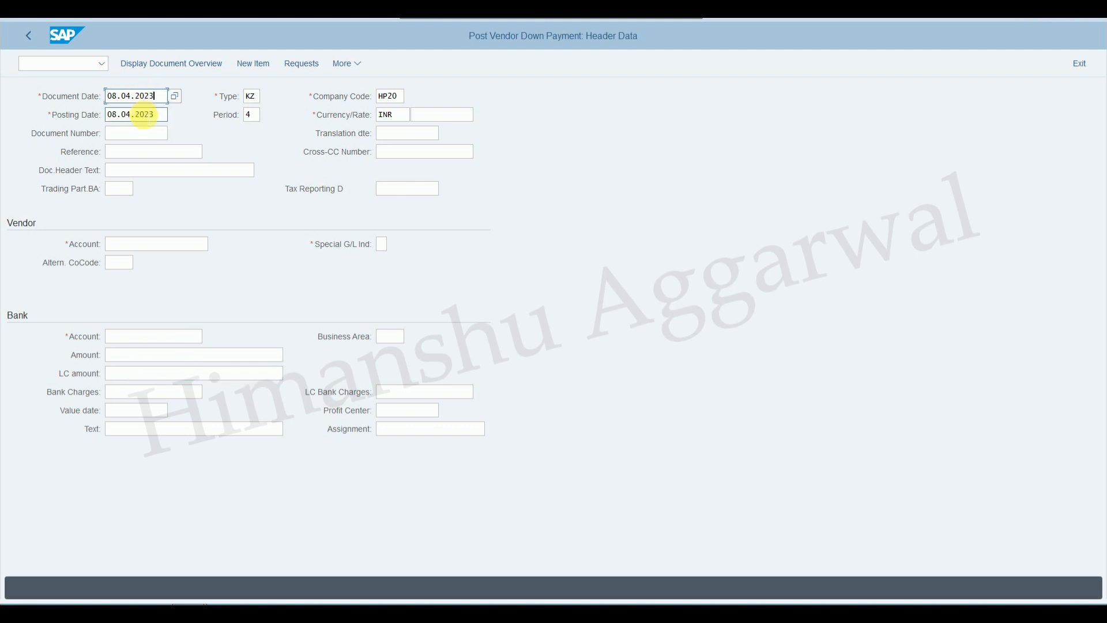
{"action": "left_click", "coordinate": [131, 169]}
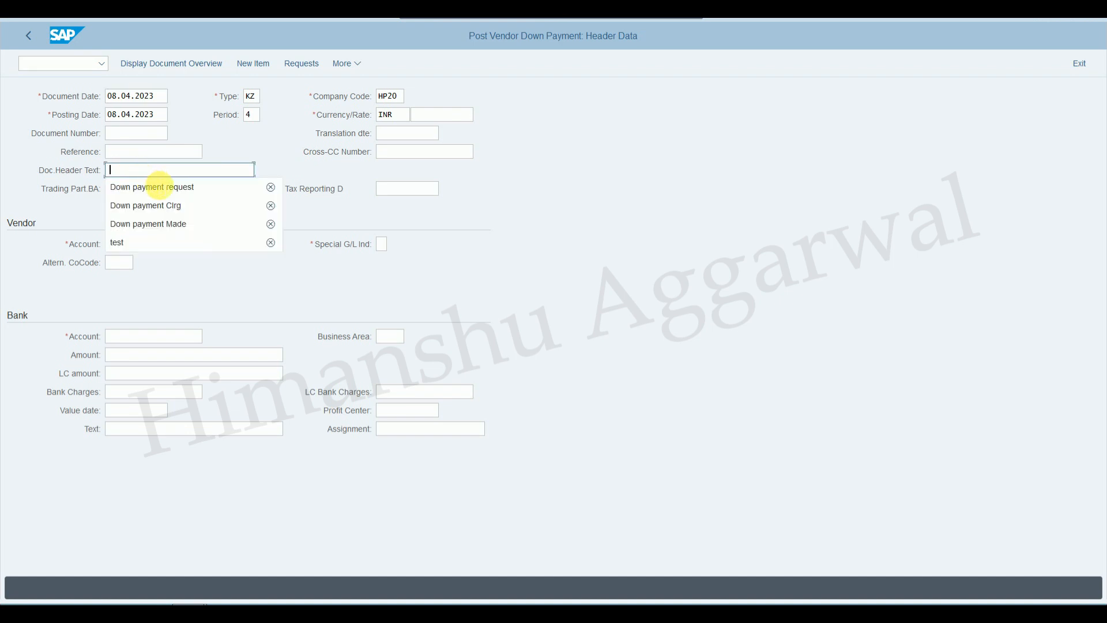
{"action": "left_click", "coordinate": [180, 224]}
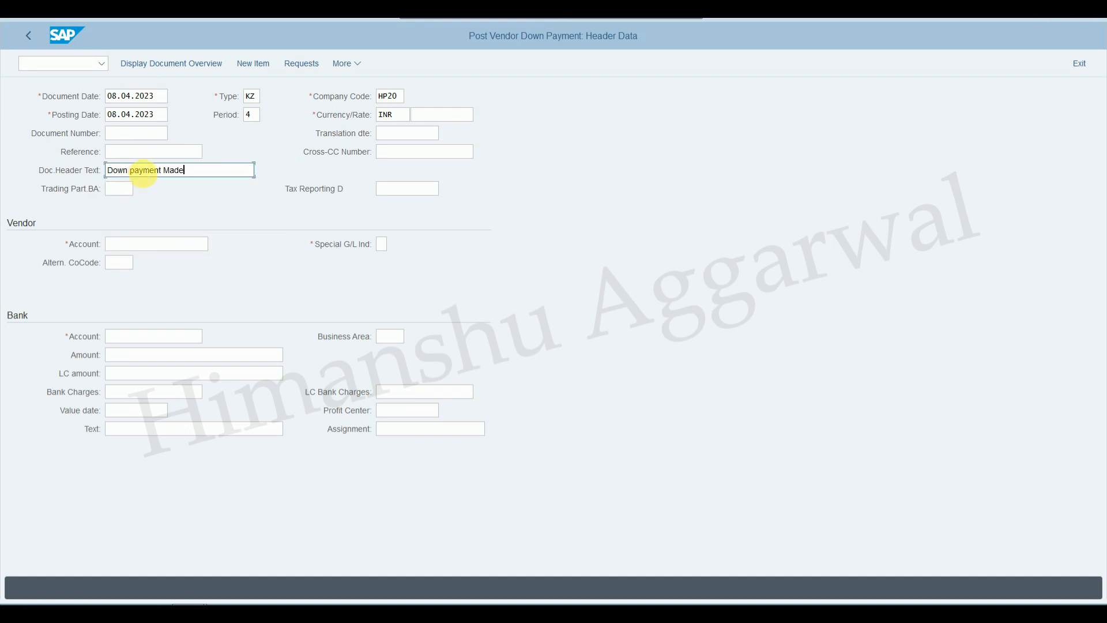
Enter vendor TEST1's account with special G/L indicator A, and the Petty Cash G/L account as bank account with amount 10000
{"action": "left_click", "coordinate": [123, 242]}
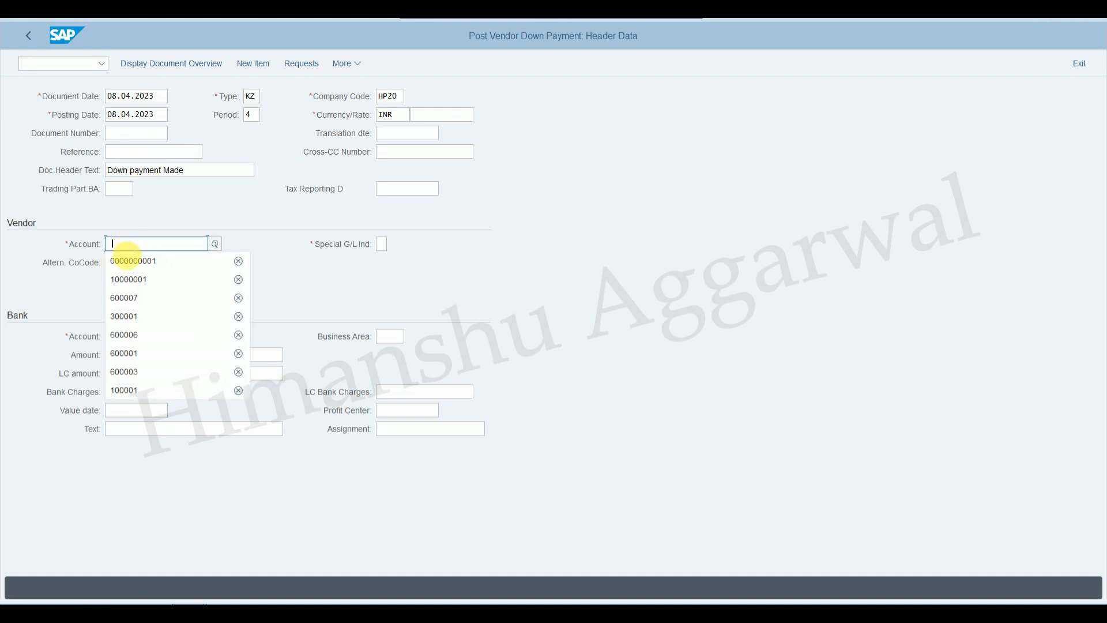
{"action": "left_click", "coordinate": [133, 260]}
{"action": "left_click", "coordinate": [119, 261]}
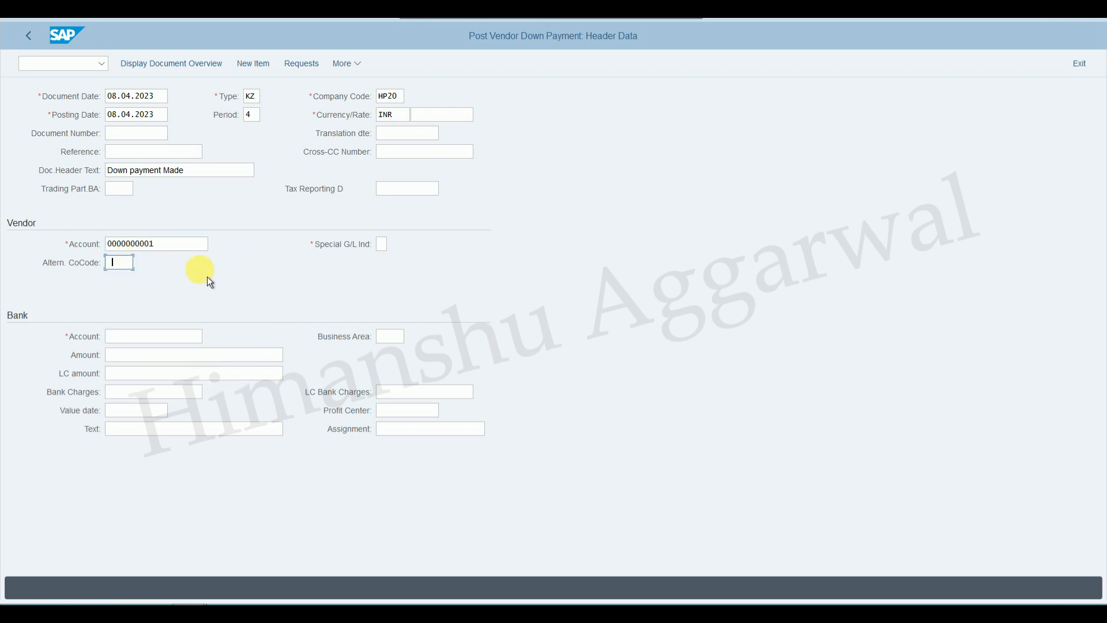
{"action": "left_click", "coordinate": [142, 335]}
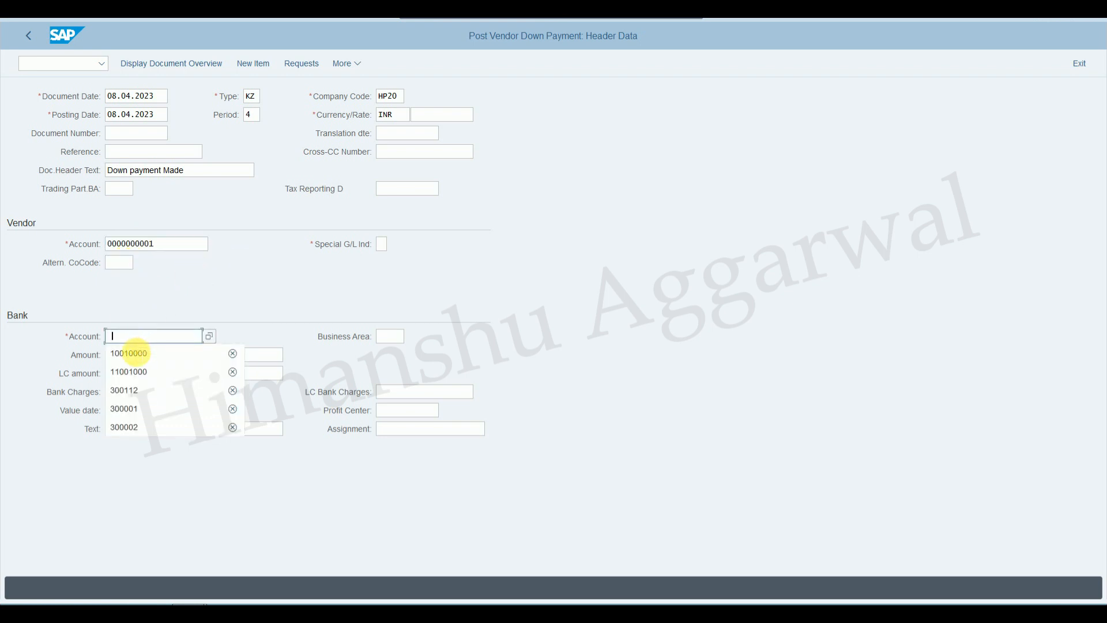
{"action": "left_click", "coordinate": [129, 353]}
{"action": "left_click", "coordinate": [131, 353]}
{"action": "type", "text": "10000"}
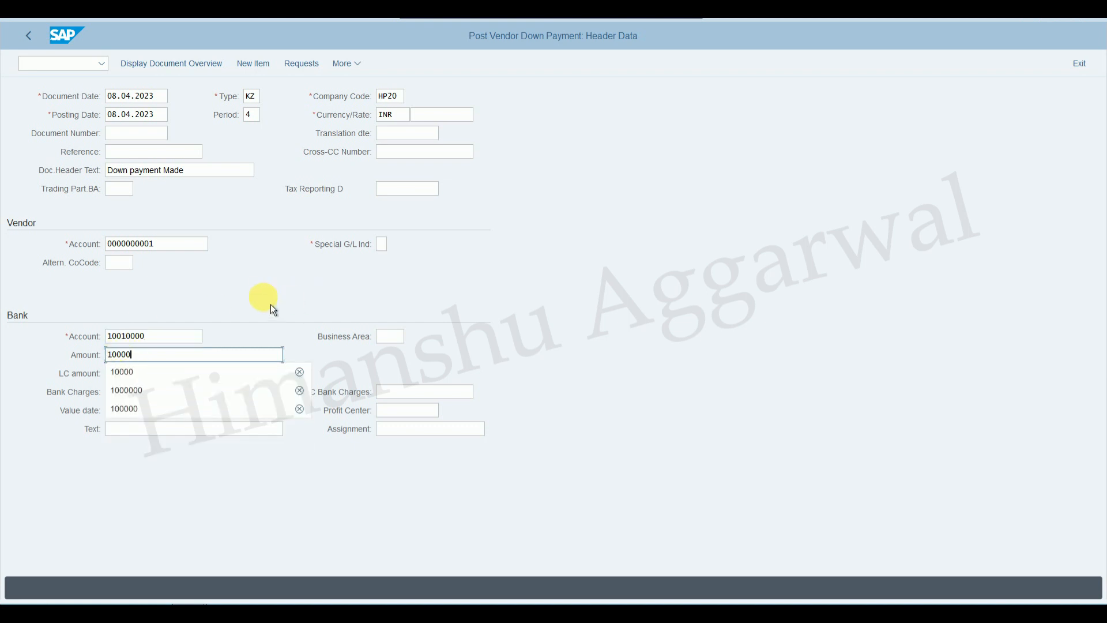
{"action": "key", "text": "Escape"}
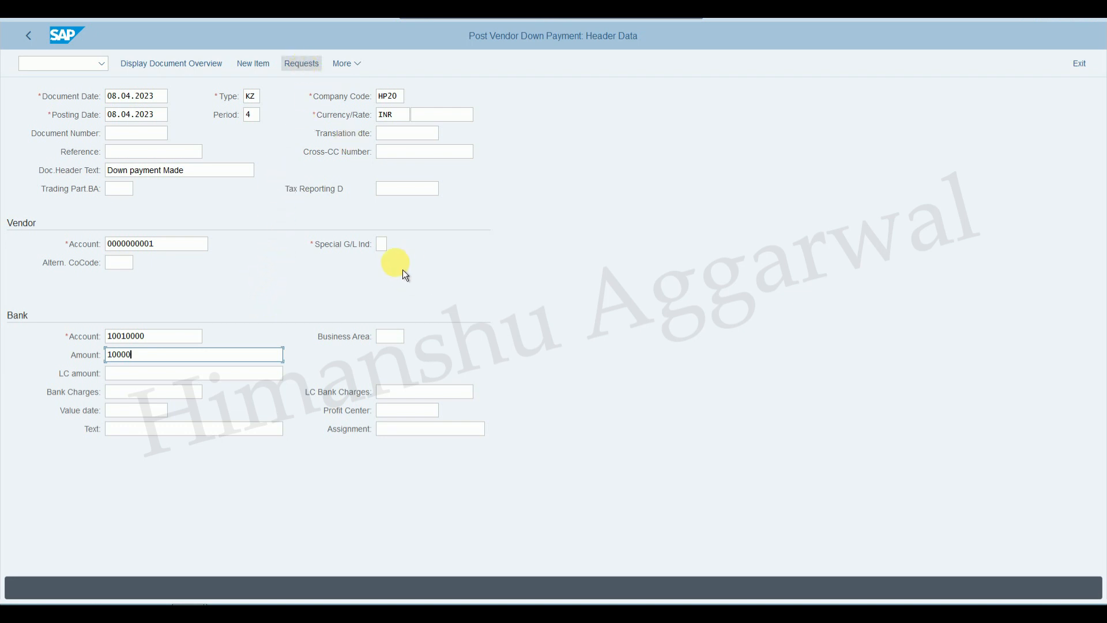
{"action": "left_click", "coordinate": [381, 244]}
{"action": "type", "text": "A"}
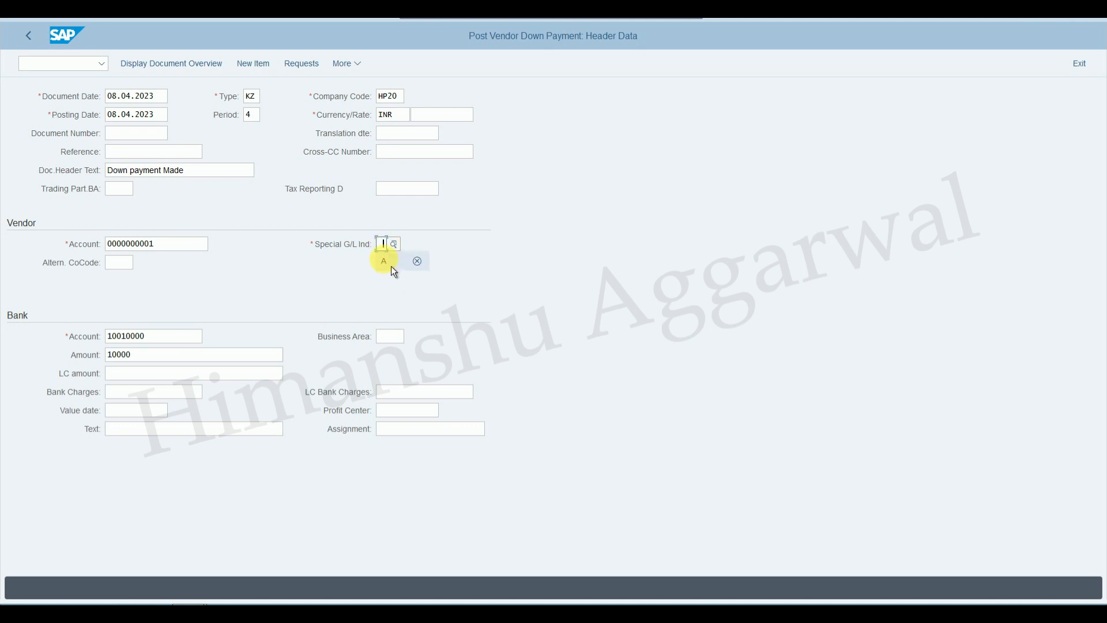
Create the down payment from the vendor's open down payment request for purchase order item 10 and post it
{"action": "left_click", "coordinate": [307, 66]}
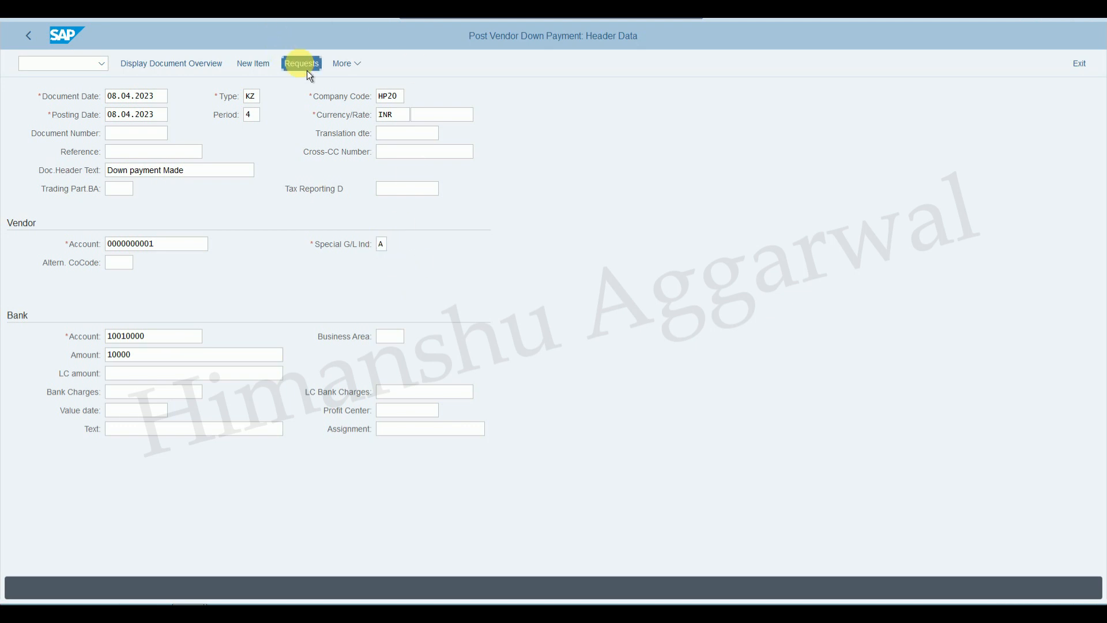
{"action": "left_click", "coordinate": [308, 70]}
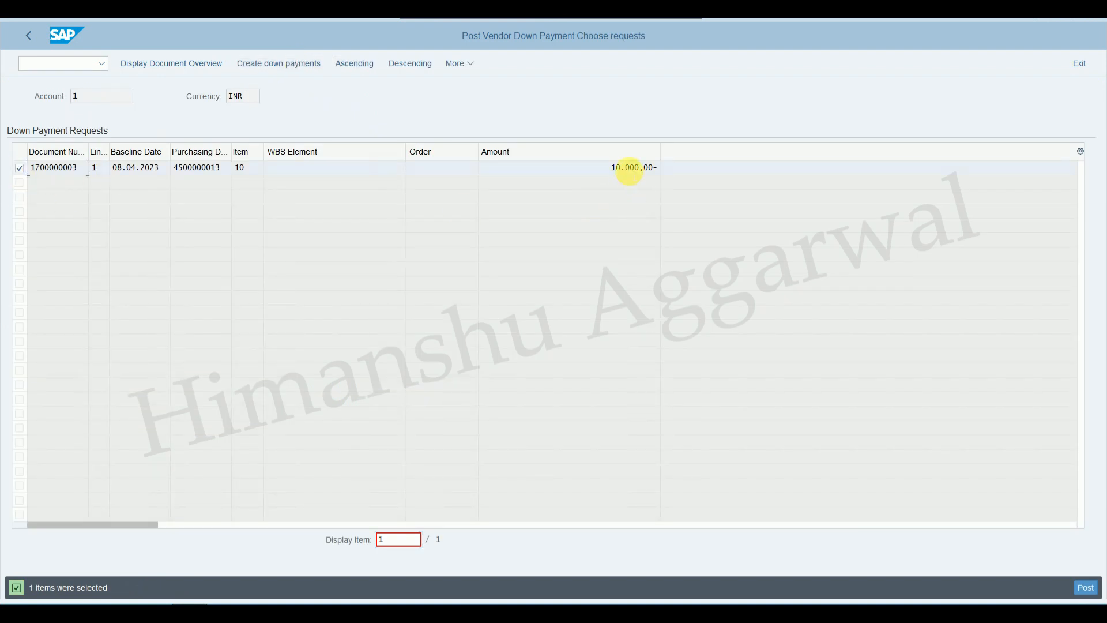
{"action": "left_click", "coordinate": [275, 74]}
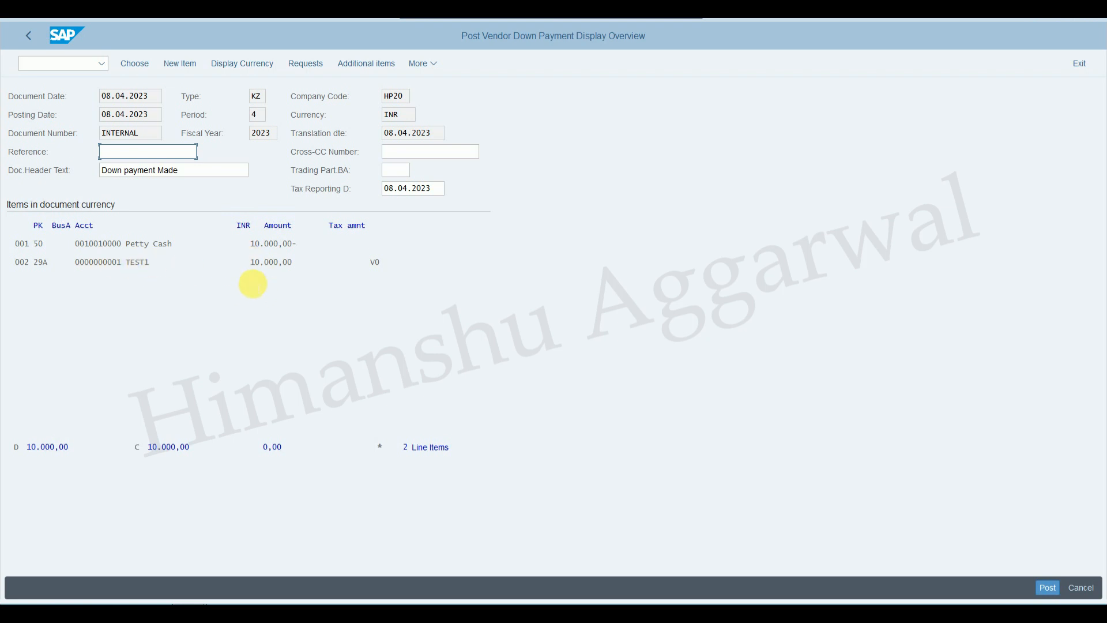
{"action": "left_click", "coordinate": [1049, 589]}
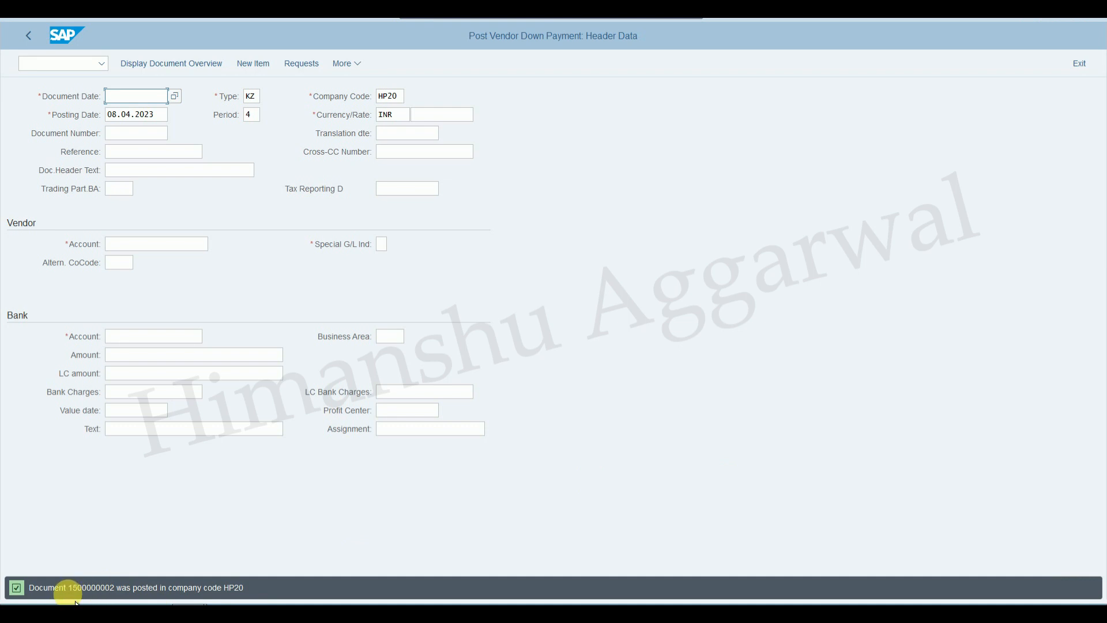
Run the FBL1N vendor line item report for the vendor's open noted items in company code HP20 at key date 08.04.2023
{"action": "left_click", "coordinate": [57, 63]}
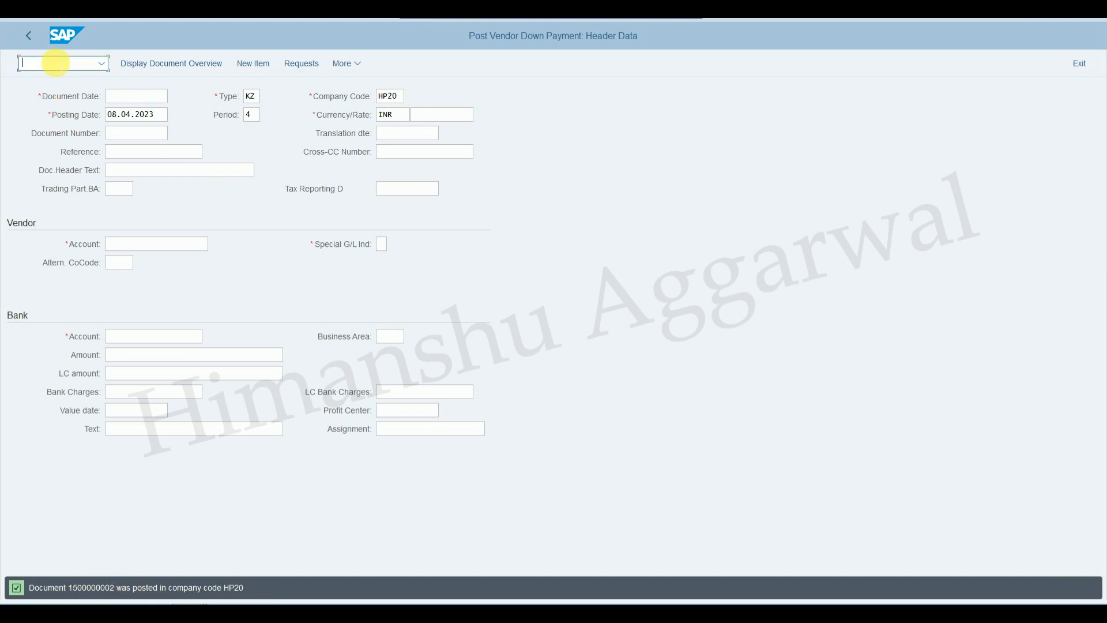
{"action": "type", "text": "/nfbl1n"}
{"action": "key", "text": "Return"}
{"action": "left_click", "coordinate": [1079, 588]}
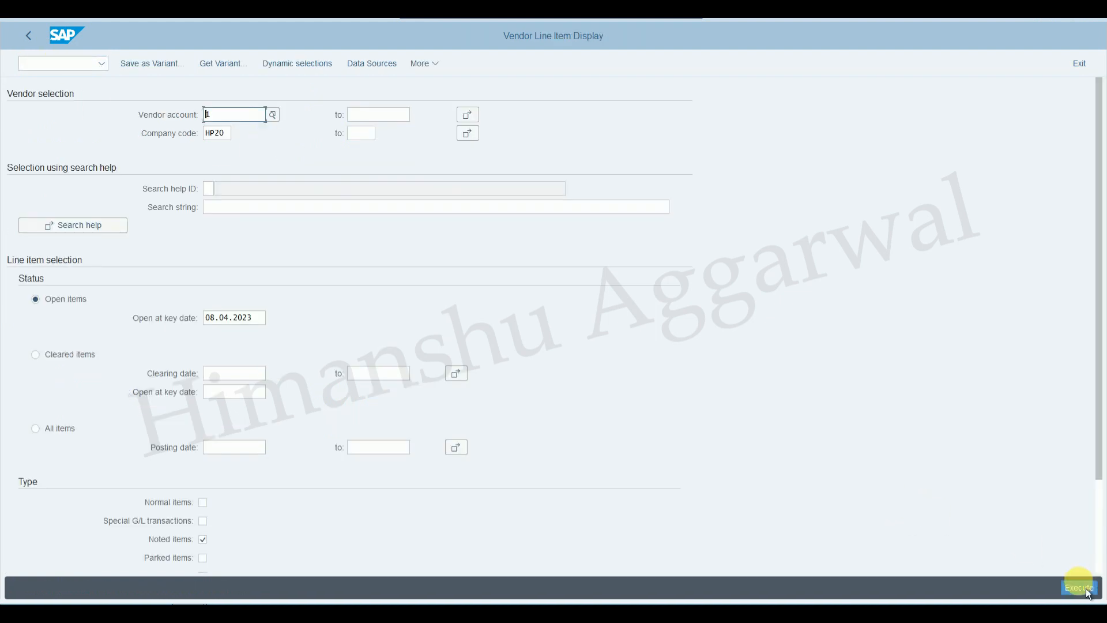
Rerun the vendor line item report for special G/L transactions instead of noted items, and exit to SAP Easy Access
{"action": "left_click", "coordinate": [205, 540]}
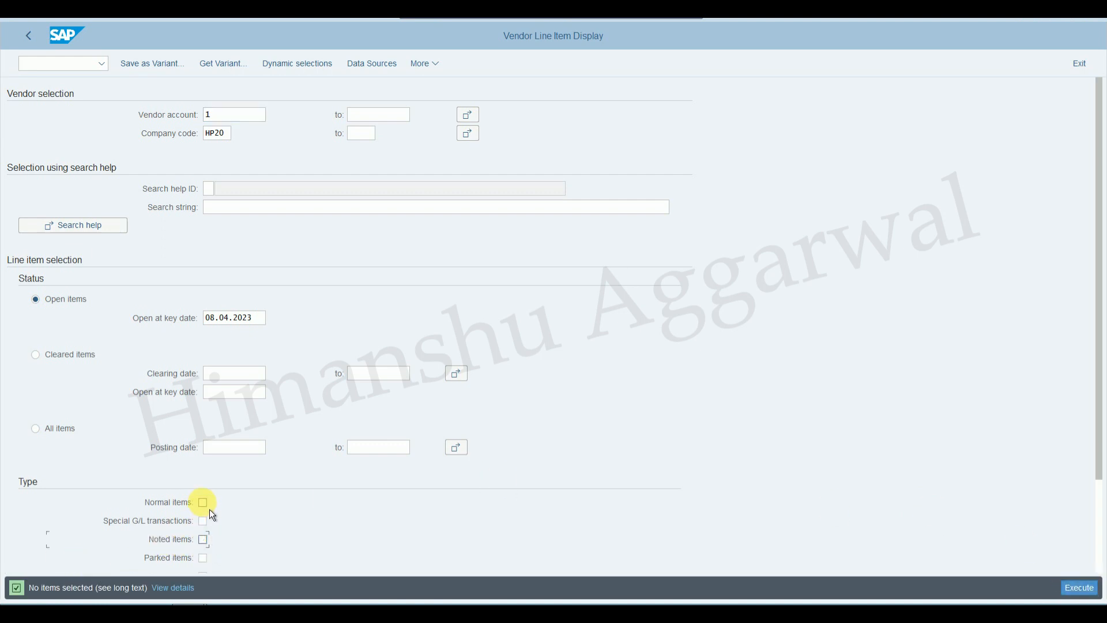
{"action": "left_click", "coordinate": [203, 521]}
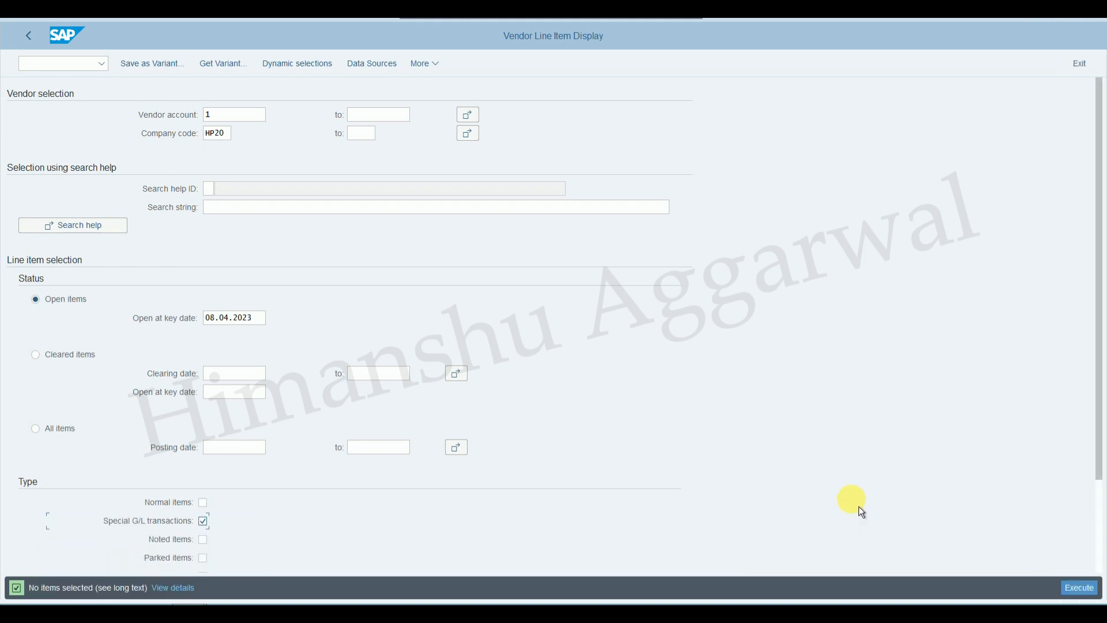
{"action": "left_click", "coordinate": [1073, 591]}
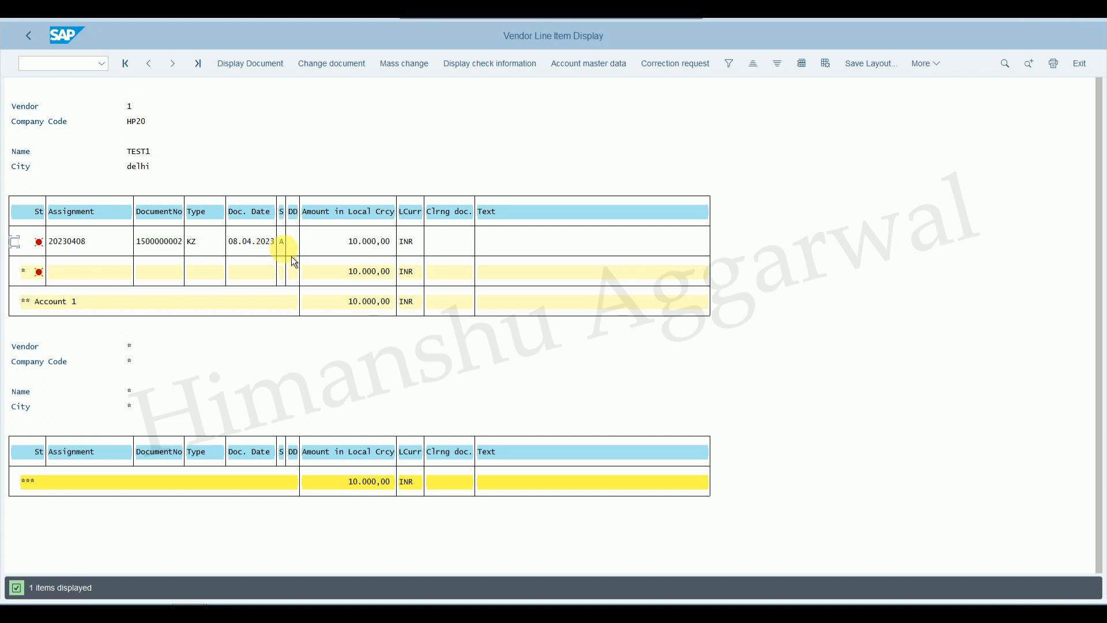
{"action": "left_click", "coordinate": [37, 43]}
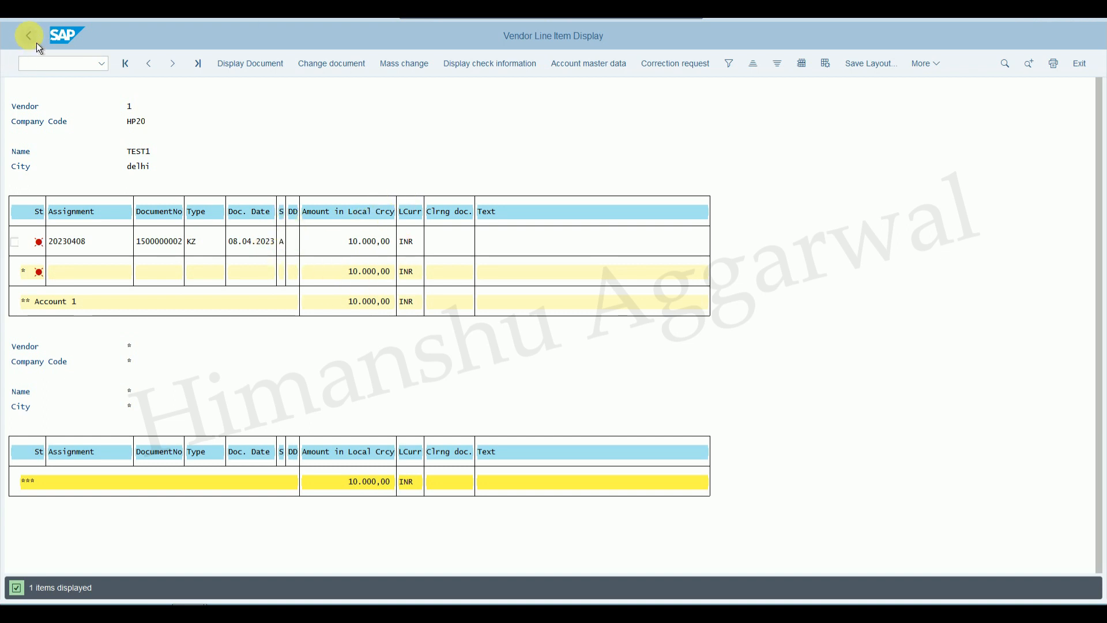
{"action": "left_click", "coordinate": [37, 43]}
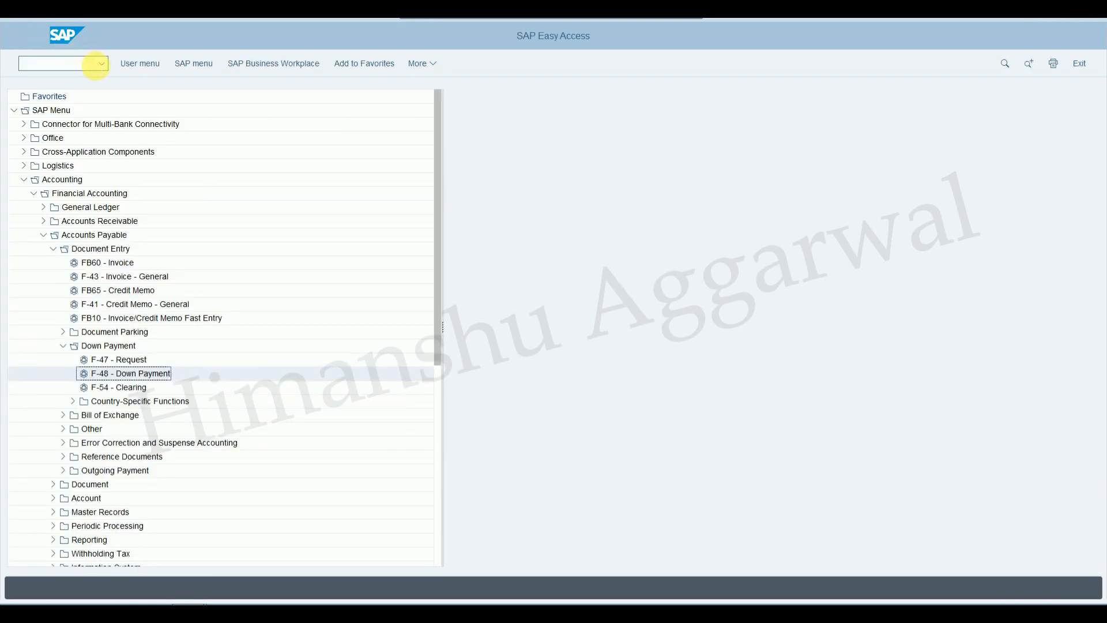
Display the purchase order in ME23N, examine the purchase order history of item 10, and return to SAP Easy Access
{"action": "left_click", "coordinate": [102, 63]}
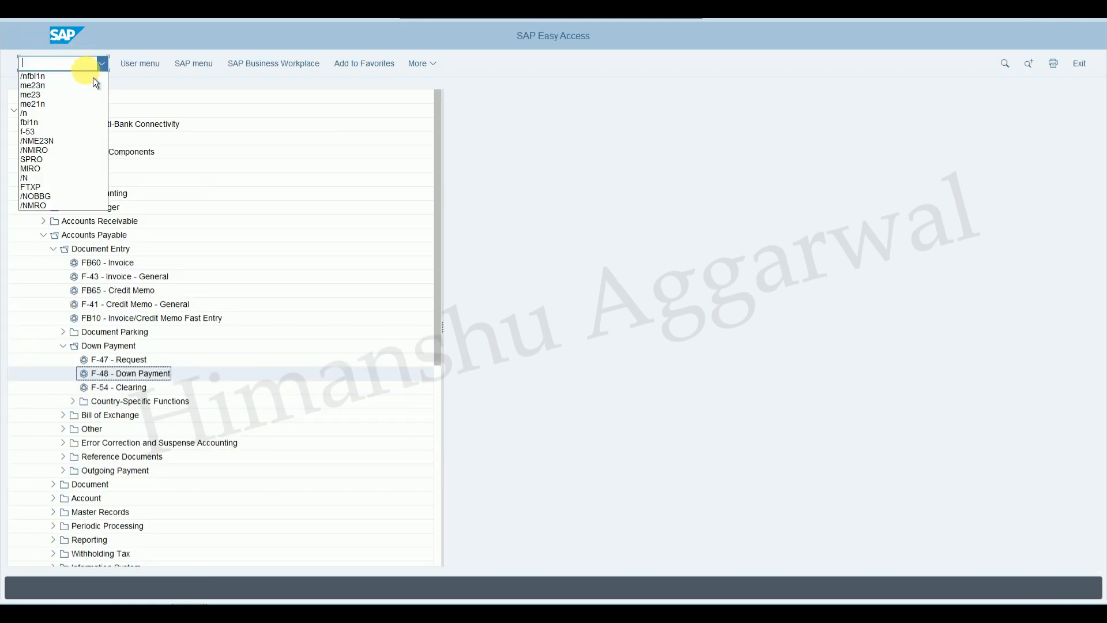
{"action": "left_click", "coordinate": [53, 86]}
{"action": "key", "text": "Return"}
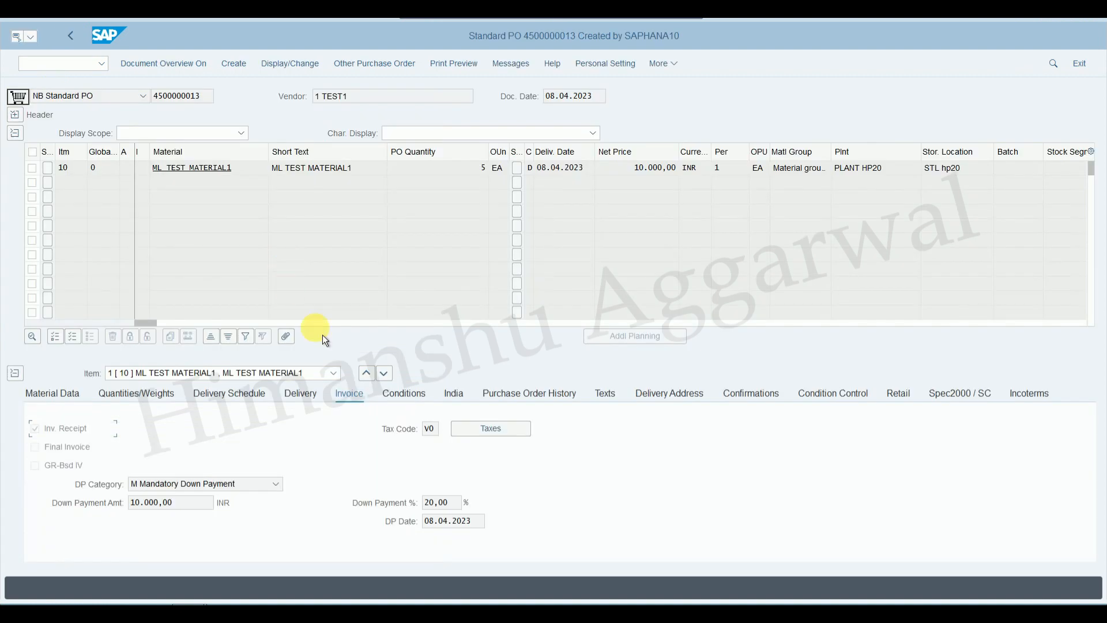
{"action": "left_click", "coordinate": [558, 398]}
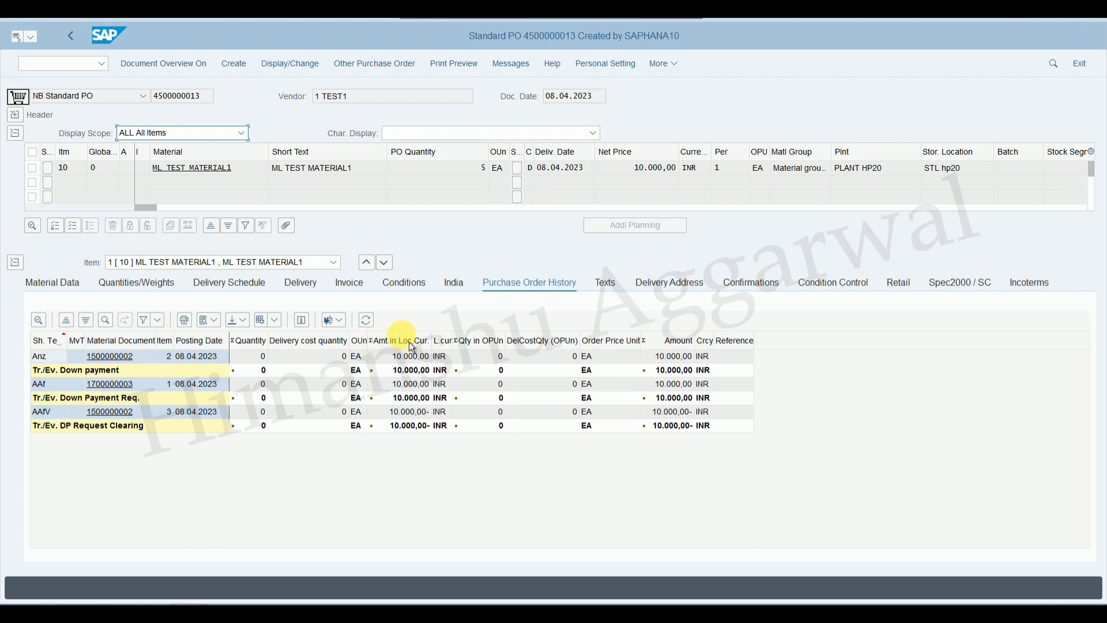
{"action": "left_click", "coordinate": [76, 43]}
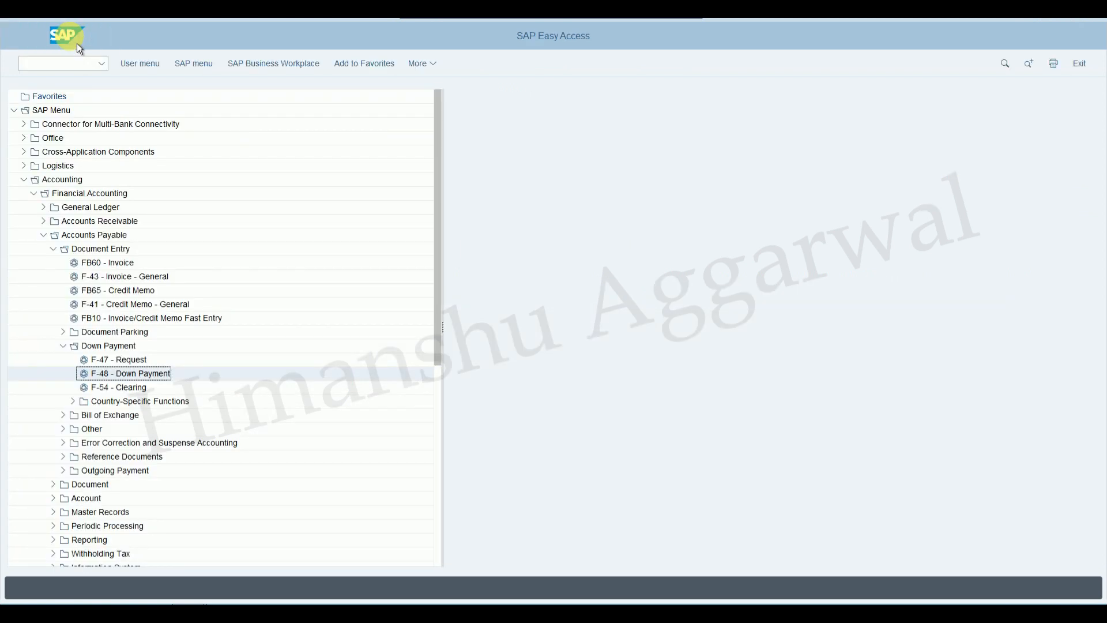
Start an F-47 down payment request with document date 08.04.2023 for vendor TEST1 and target special G/L indicator A
{"action": "left_click", "coordinate": [77, 63]}
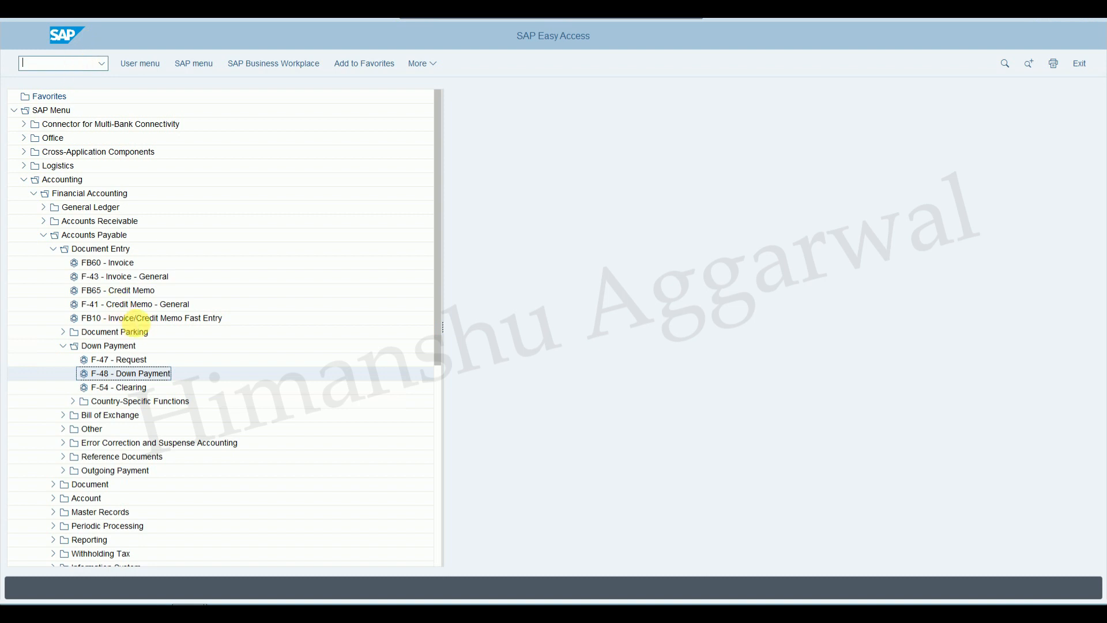
{"action": "double_click", "coordinate": [130, 367]}
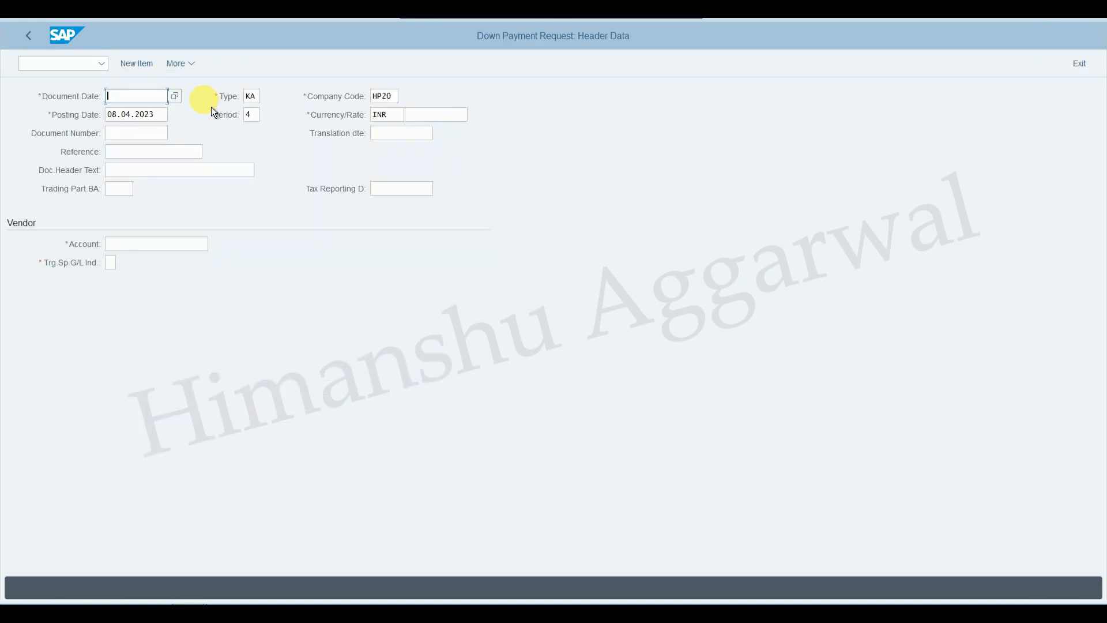
{"action": "left_click", "coordinate": [138, 95]}
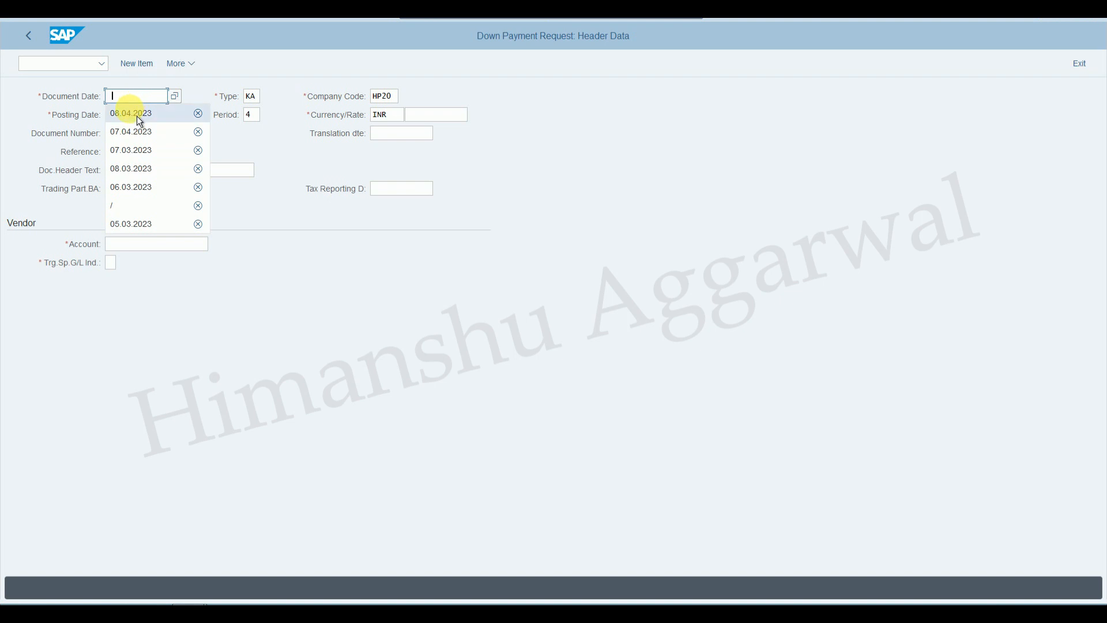
{"action": "left_click", "coordinate": [143, 114]}
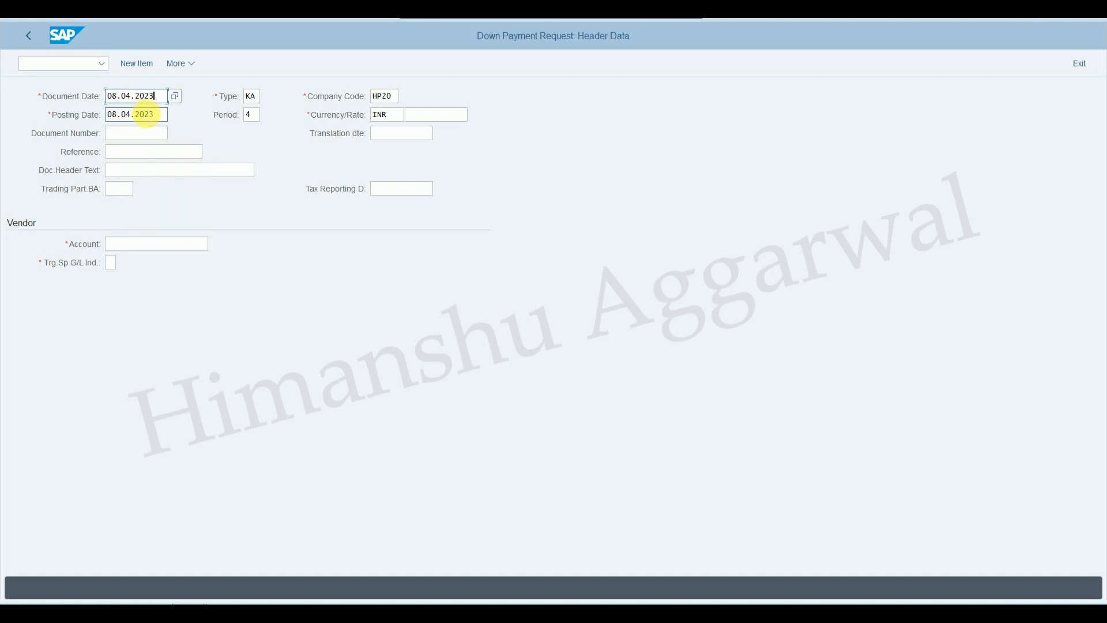
{"action": "left_click", "coordinate": [120, 243]}
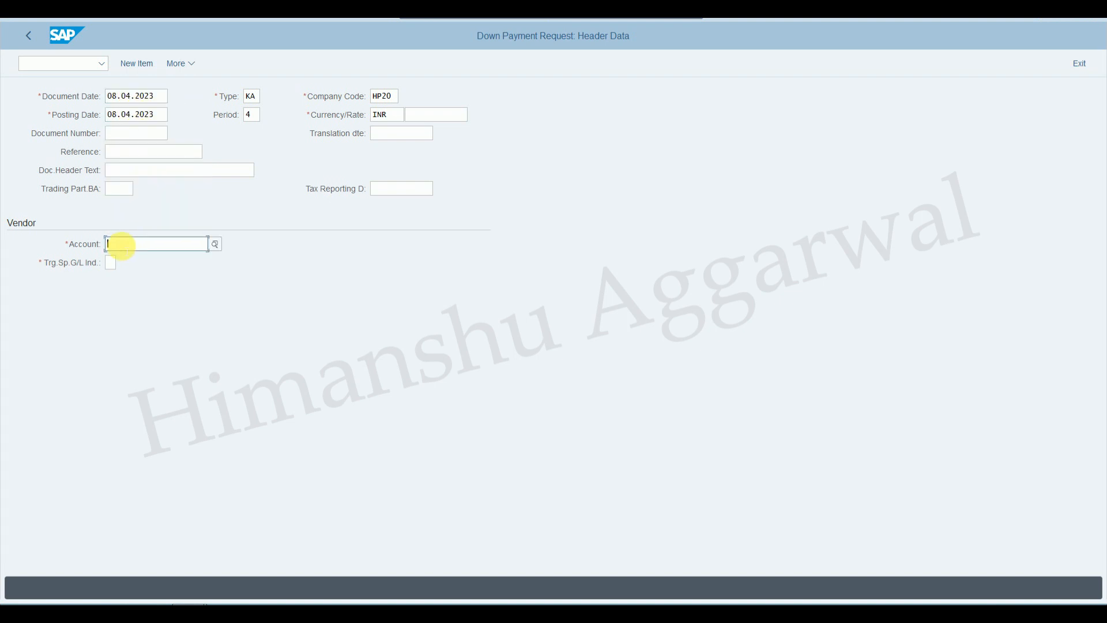
{"action": "left_click", "coordinate": [131, 267]}
{"action": "left_click", "coordinate": [112, 263]}
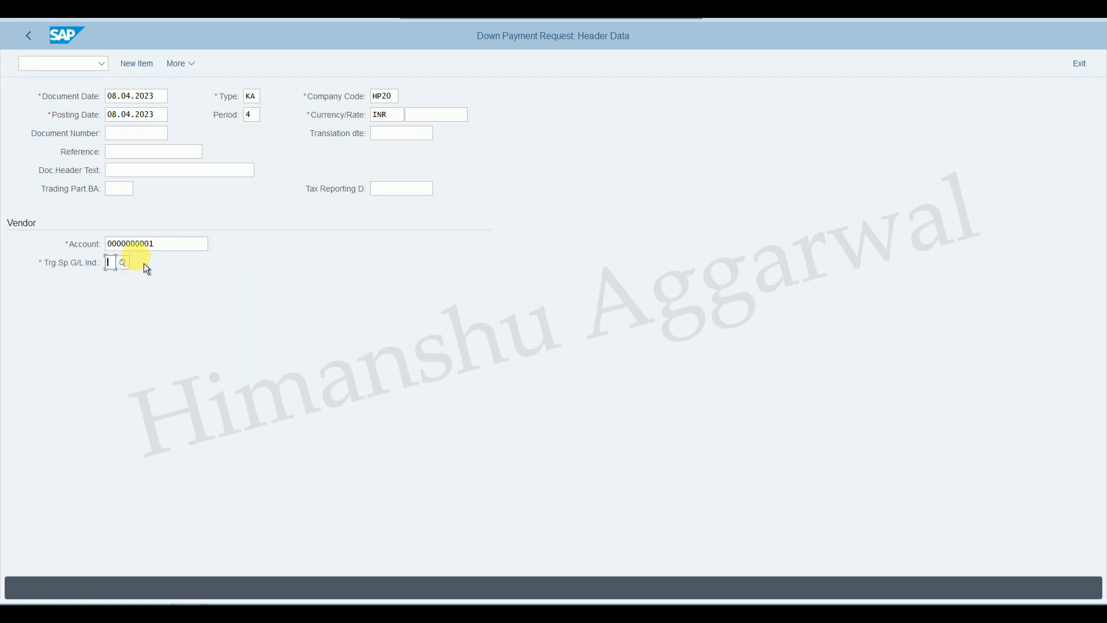
{"action": "type", "text": "a"}
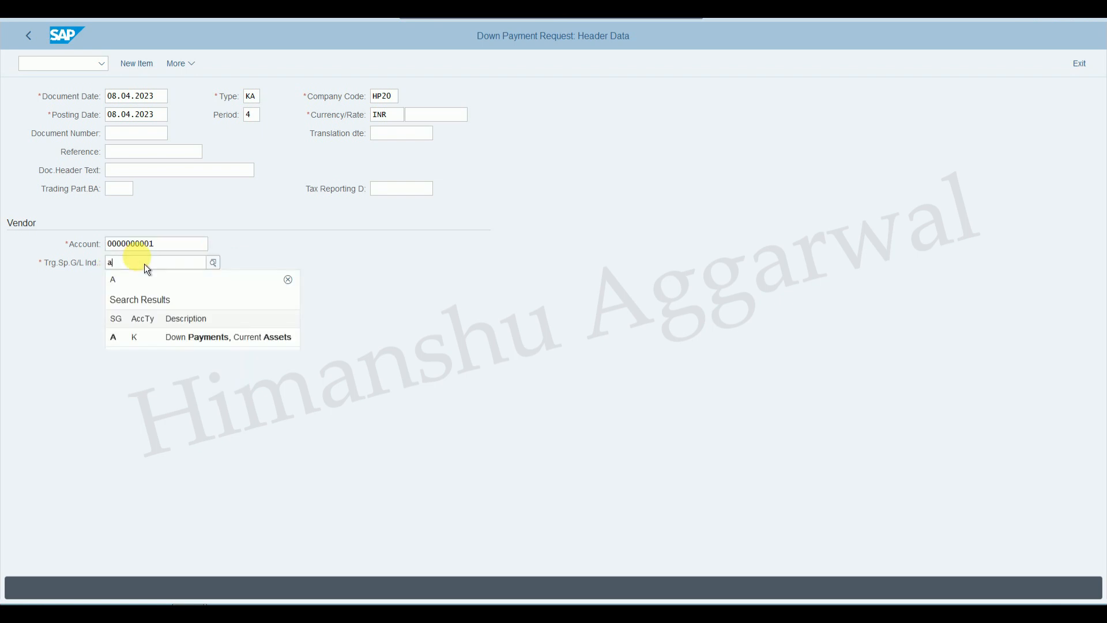
{"action": "key", "text": "Return"}
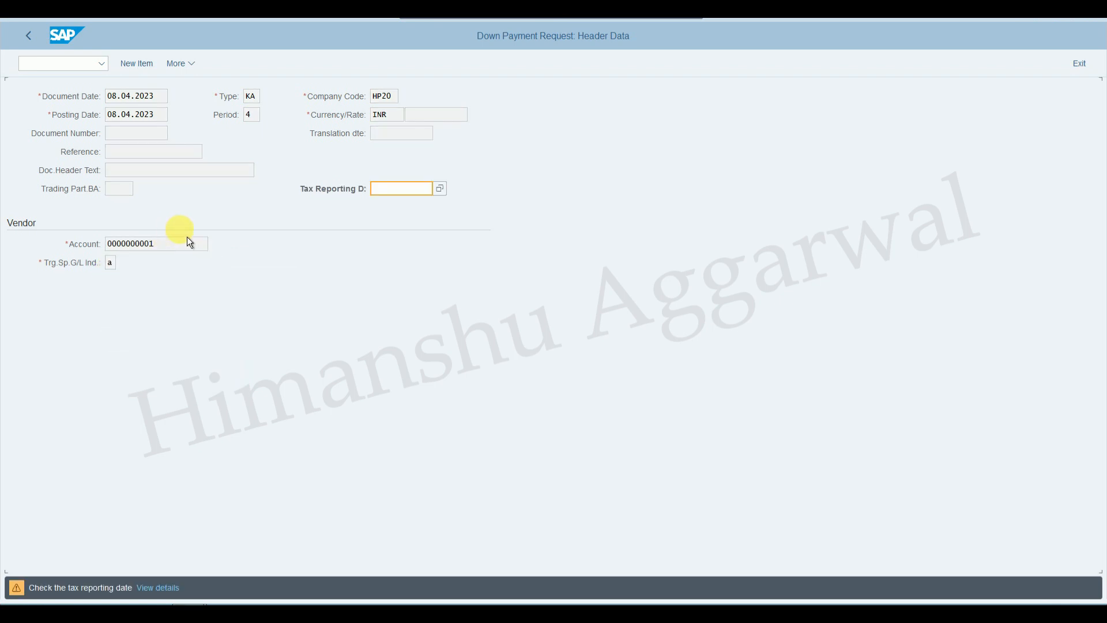
{"action": "key", "text": "Return"}
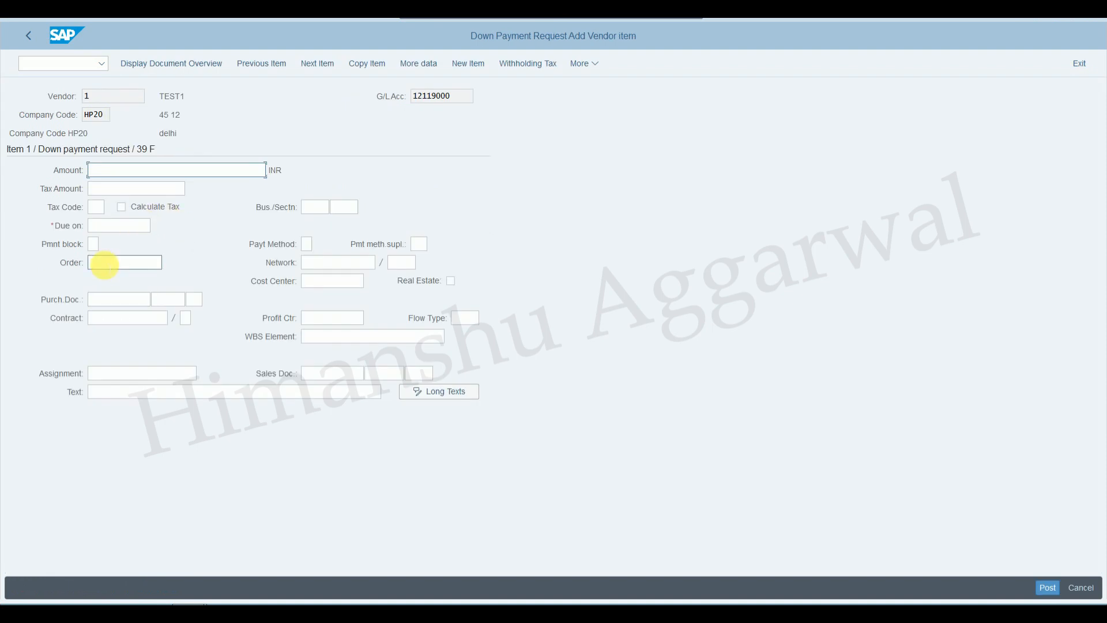
Abandon the down payment request without posting and open the goods receipt transaction for the purchase order
{"action": "left_click", "coordinate": [102, 299]}
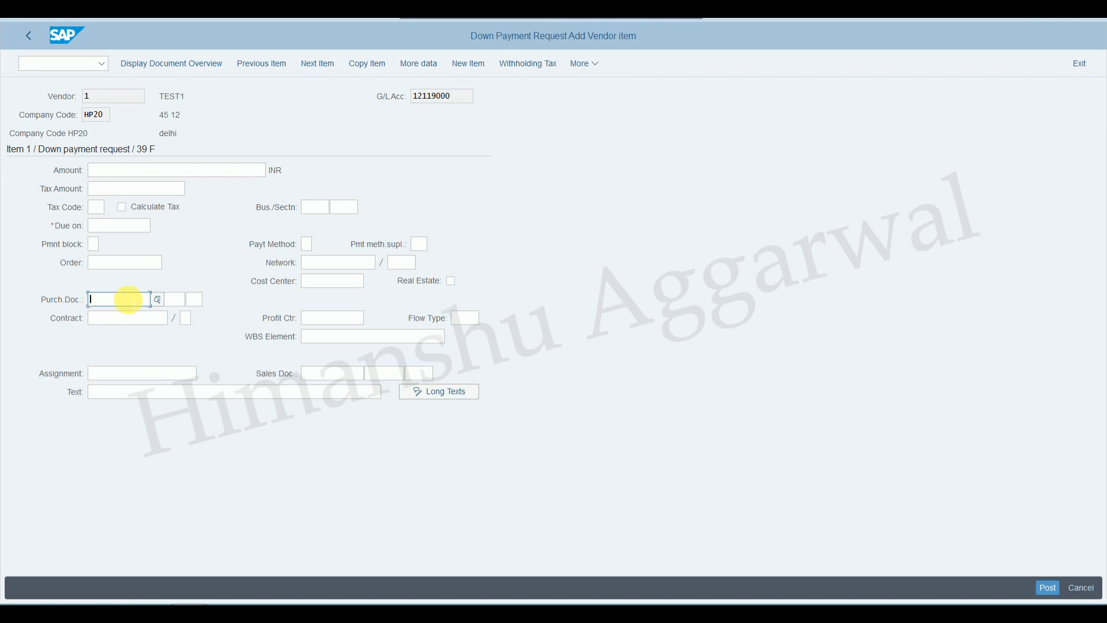
{"action": "left_click", "coordinate": [29, 37]}
{"action": "left_click", "coordinate": [62, 63]}
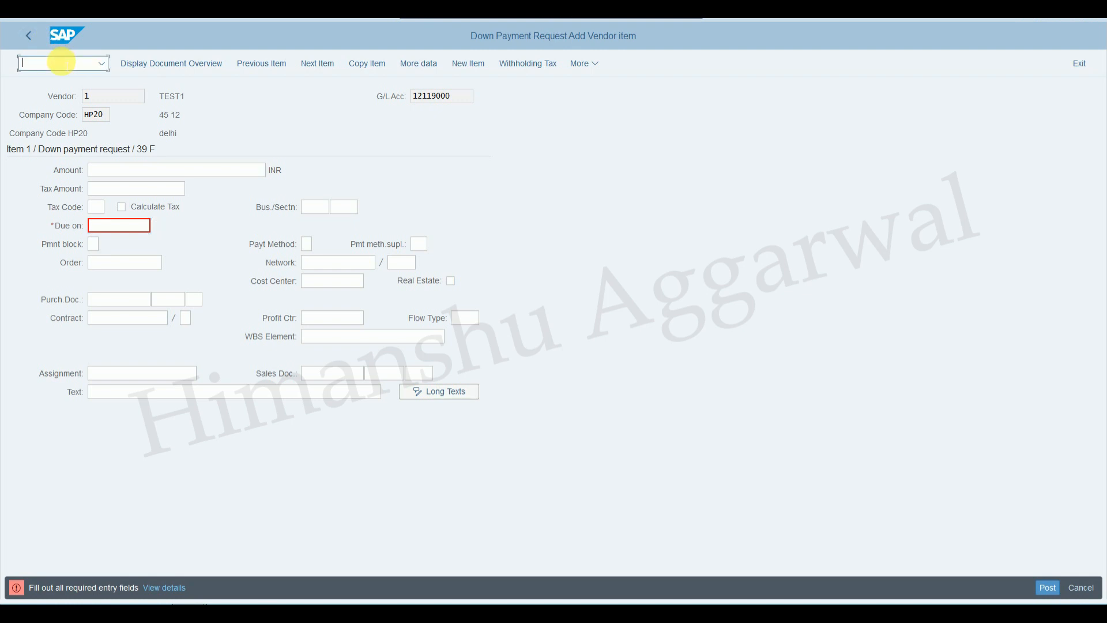
{"action": "type", "text": "/n"}
{"action": "key", "text": "Return"}
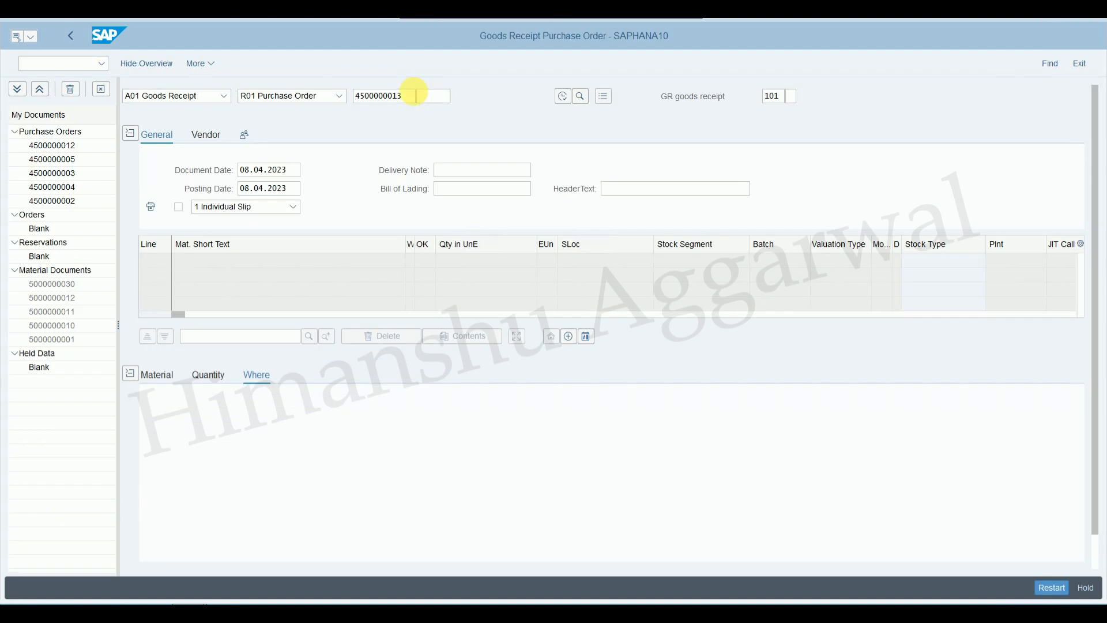
Load the purchase order, mark the ML TEST MATERIAL1 line as Item OK, check the document and post the goods receipt
{"action": "left_click", "coordinate": [423, 96]}
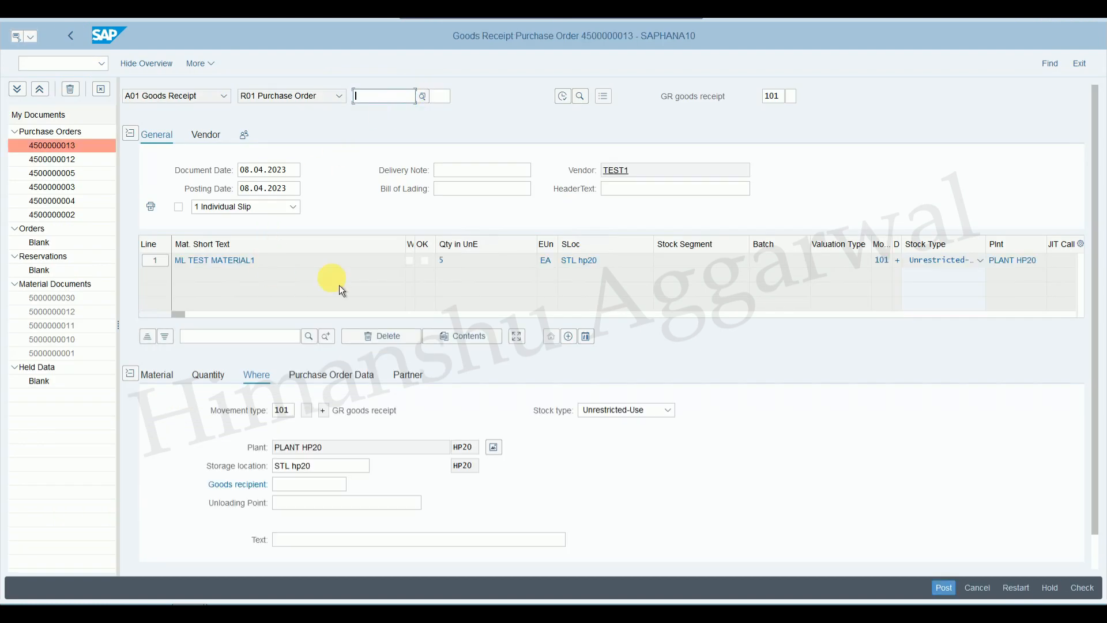
{"action": "scroll", "coordinate": [1098, 522], "scroll_direction": "down", "scroll_amount": 2}
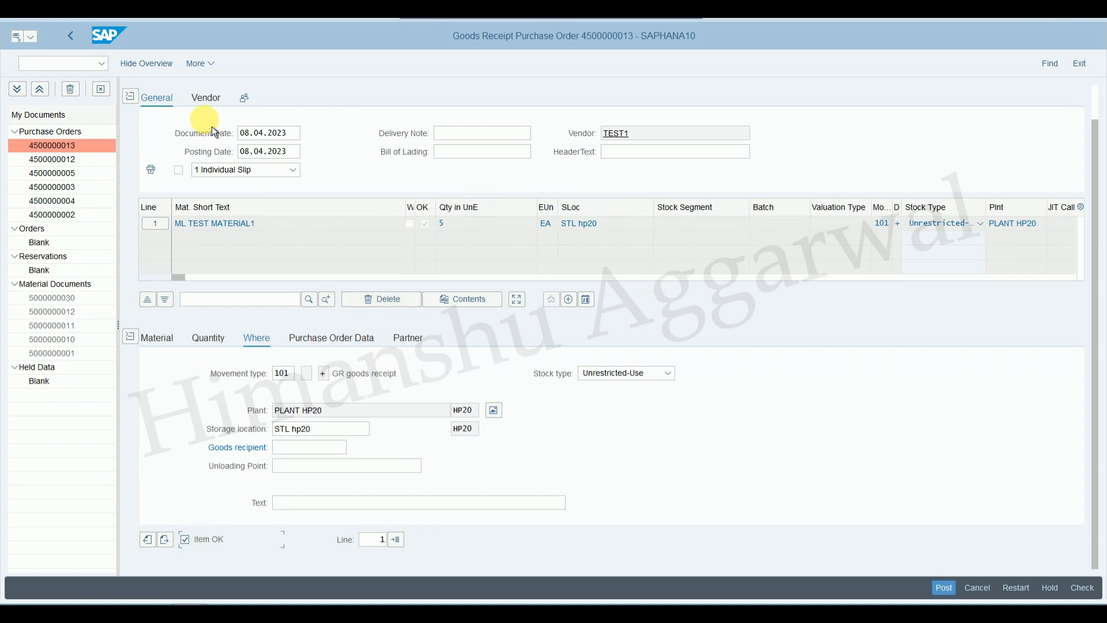
{"action": "left_click", "coordinate": [1089, 599]}
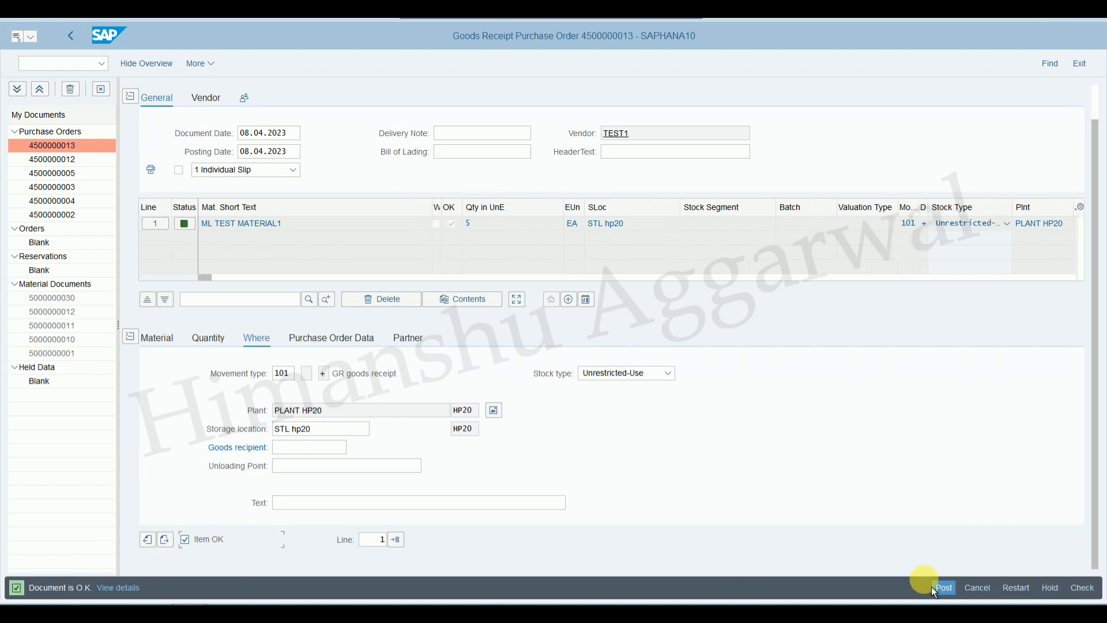
{"action": "left_click", "coordinate": [955, 599]}
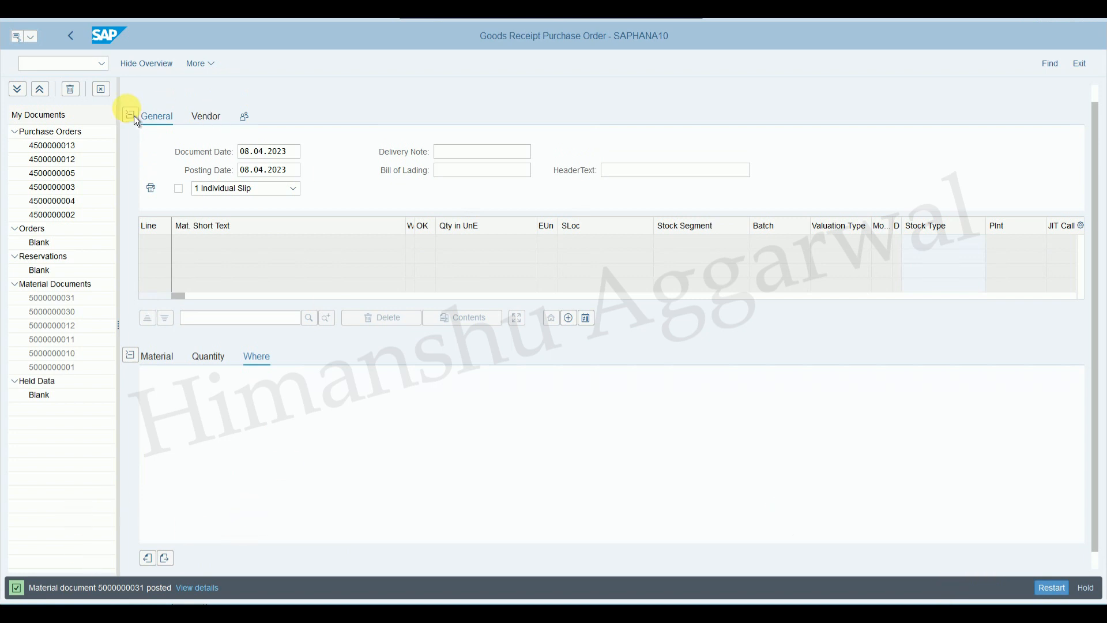
Display the purchase order in ME23N and examine the purchase order history of item 10
{"action": "left_click", "coordinate": [74, 62]}
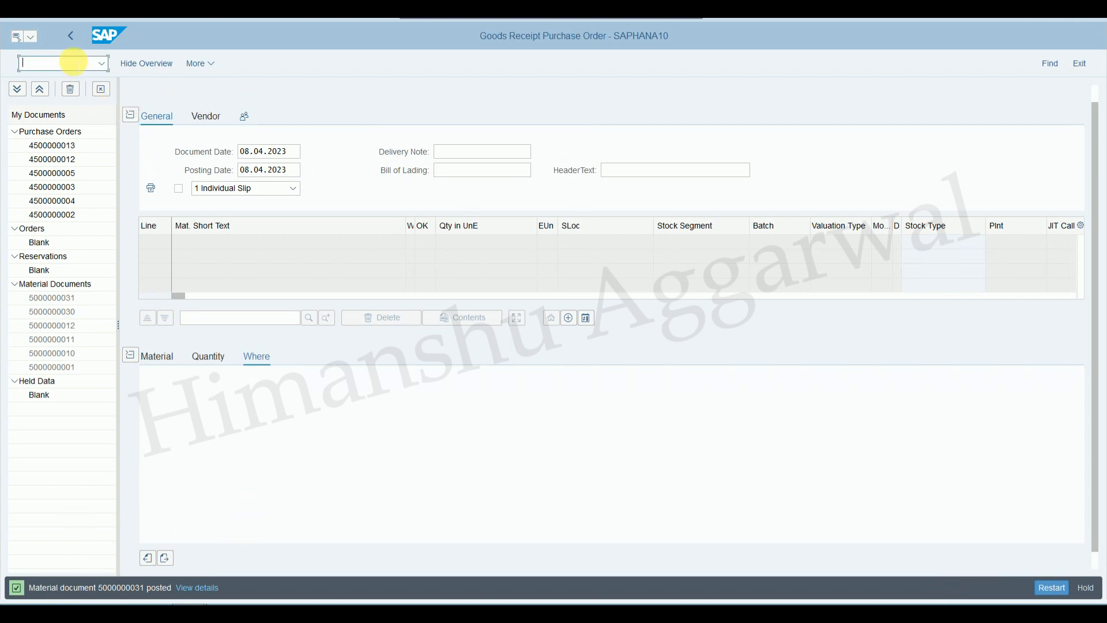
{"action": "type", "text": "/nme23n"}
{"action": "key", "text": "Return"}
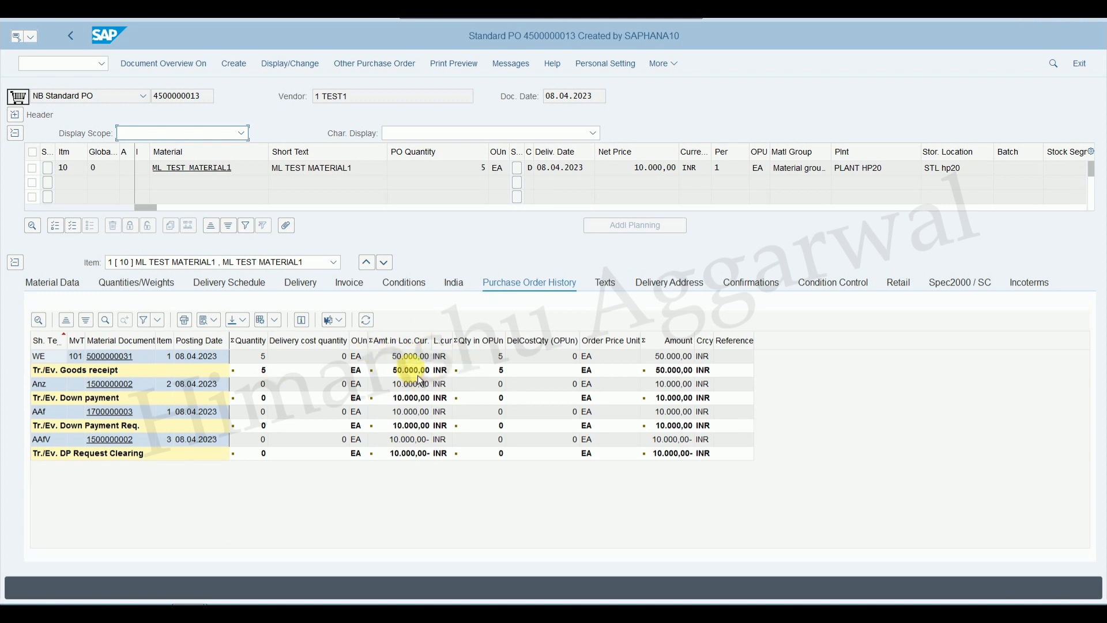
Start an incoming invoice in company code HP20 with invoice date 08.04.2023 and reference TEST
{"action": "left_click", "coordinate": [64, 68]}
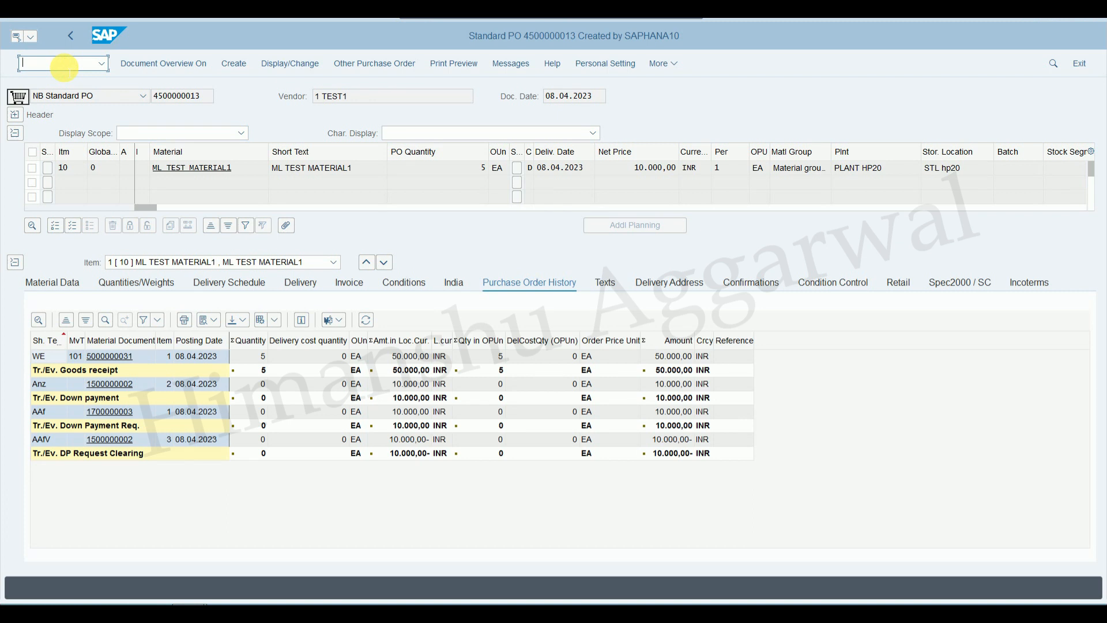
{"action": "type", "text": "/"}
{"action": "type", "text": "nme23n"}
{"action": "key", "text": "Return"}
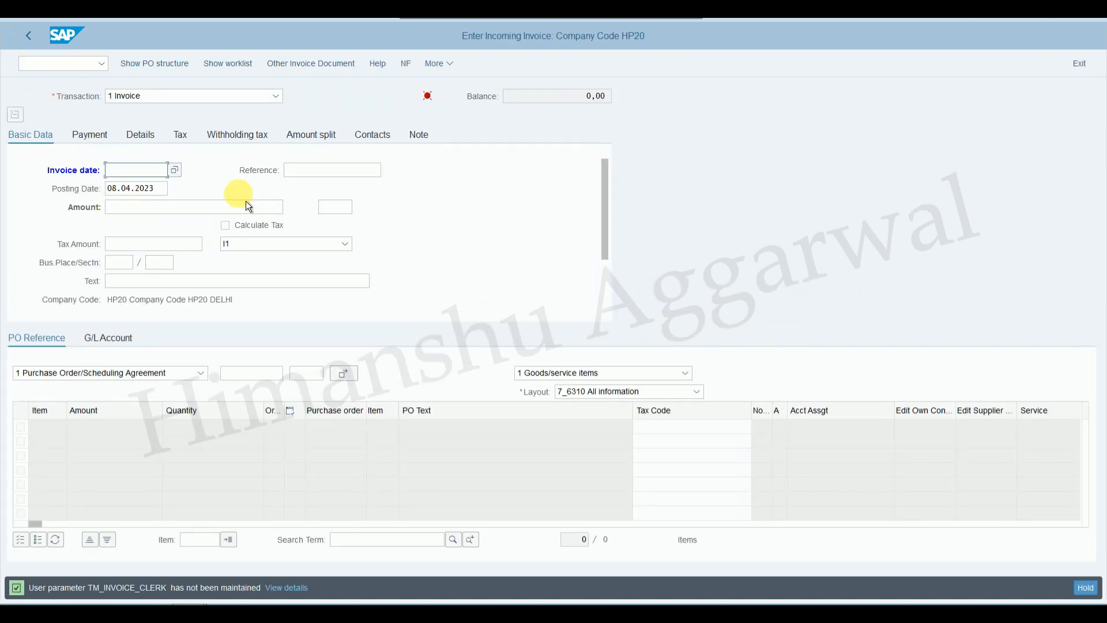
{"action": "left_click_drag", "start_coordinate": [155, 188], "coordinate": [109, 188]}
{"action": "key", "text": "ctrl+c"}
{"action": "left_click", "coordinate": [134, 170]}
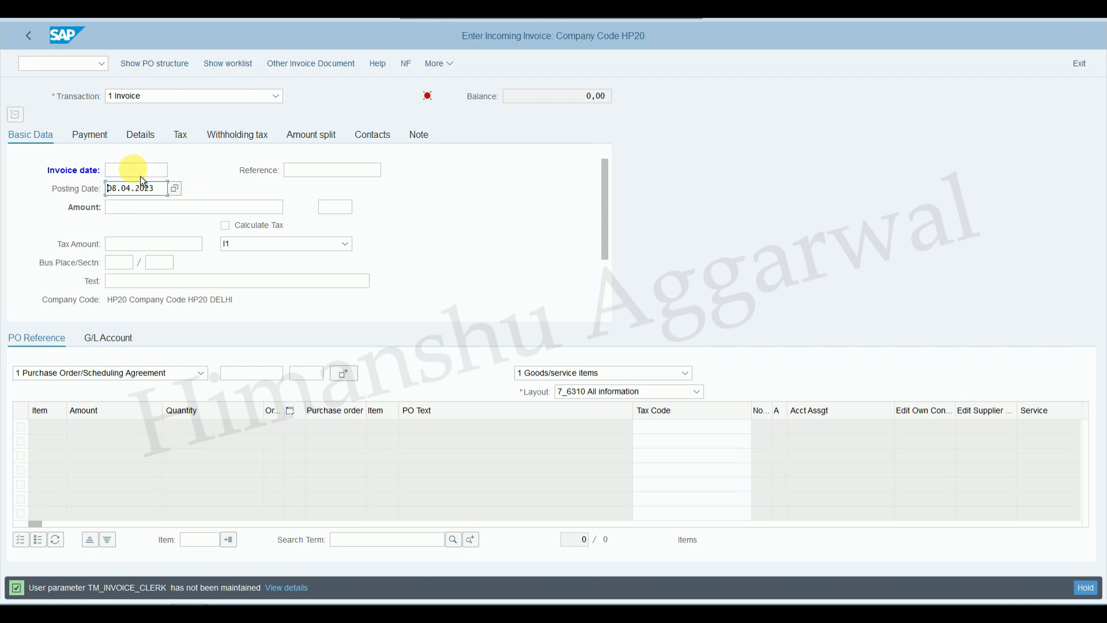
{"action": "key", "text": "ctrl+v"}
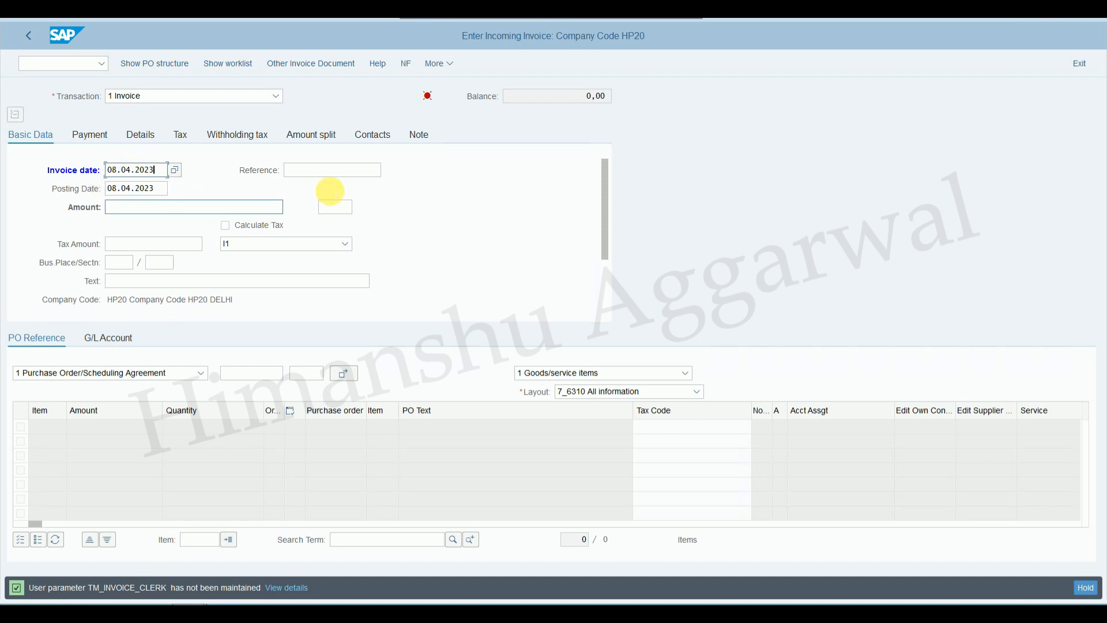
{"action": "left_click", "coordinate": [319, 170]}
{"action": "type", "text": "TEST"}
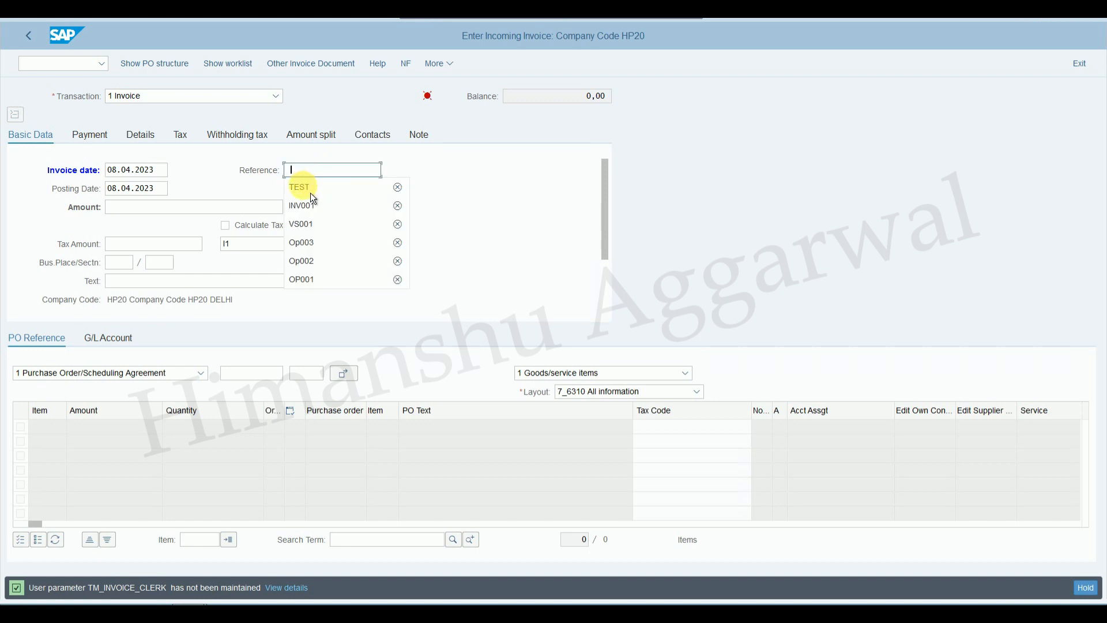
Reference the purchase order in the incoming invoice and tick its ML TEST MATERIAL1 line as OK for booking
{"action": "left_click", "coordinate": [259, 373]}
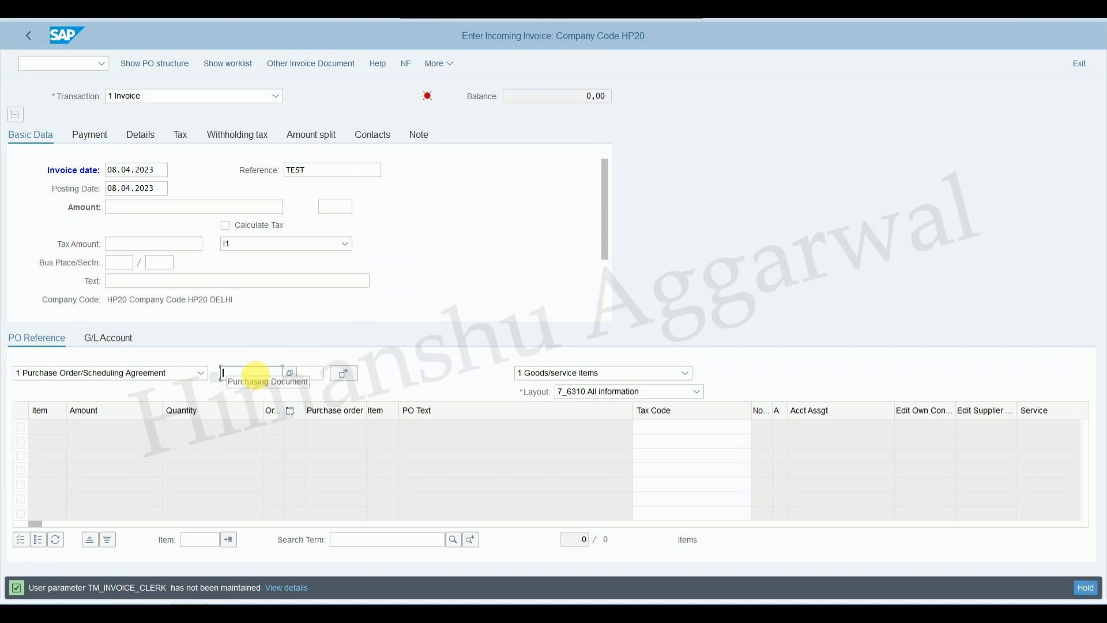
{"action": "left_click", "coordinate": [270, 397]}
{"action": "left_click", "coordinate": [253, 376]}
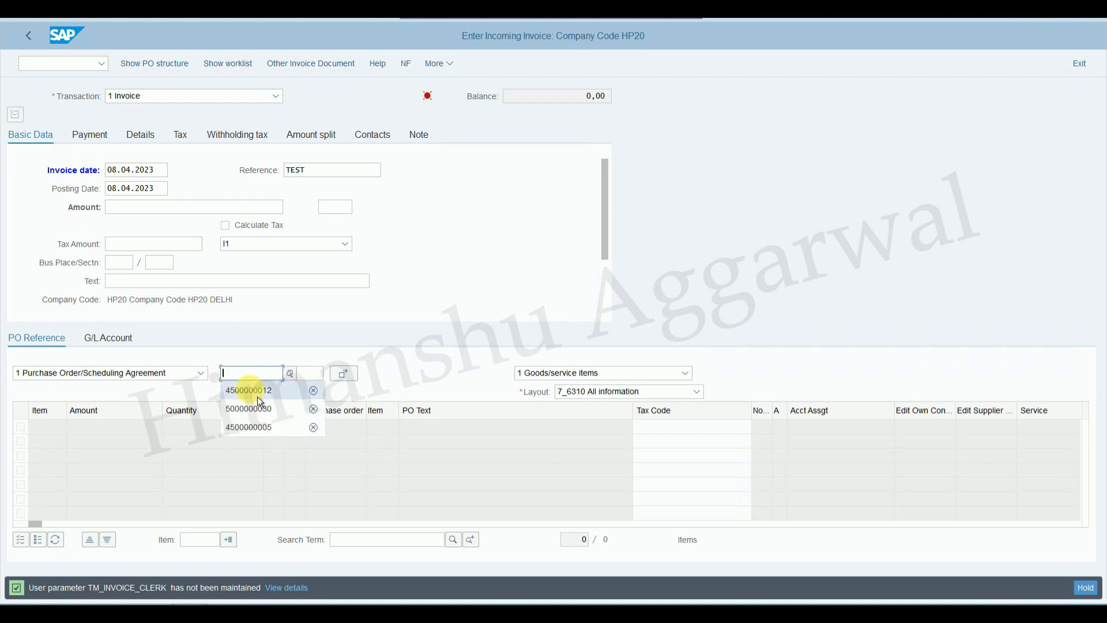
{"action": "left_click", "coordinate": [257, 396]}
{"action": "key", "text": "BackSpace"}
{"action": "type", "text": "3"}
{"action": "key", "text": "Return"}
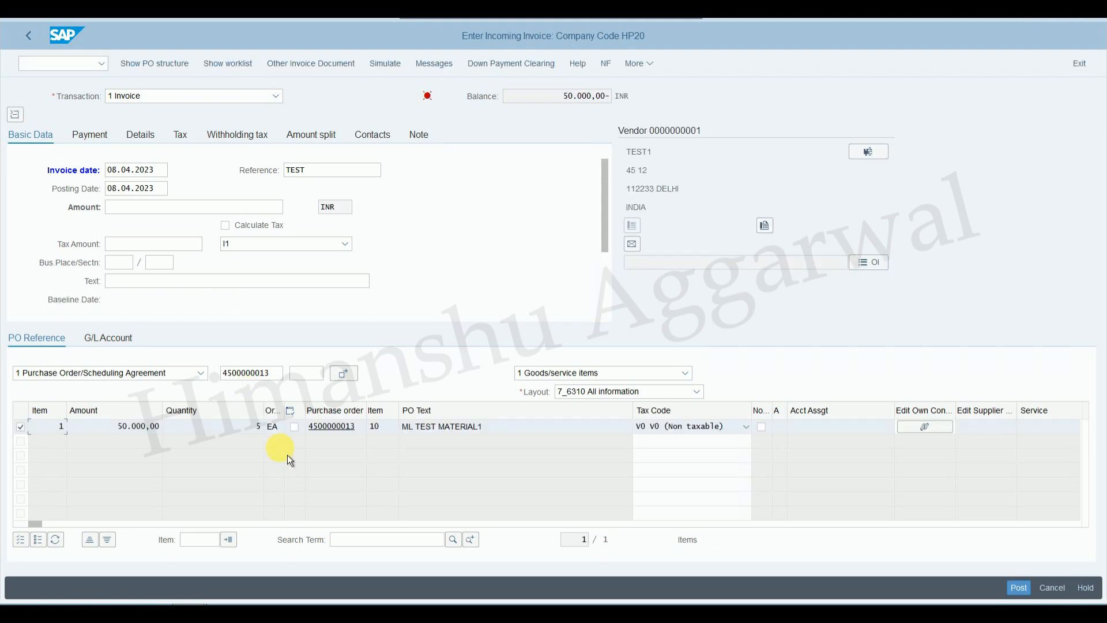
{"action": "left_click", "coordinate": [294, 427]}
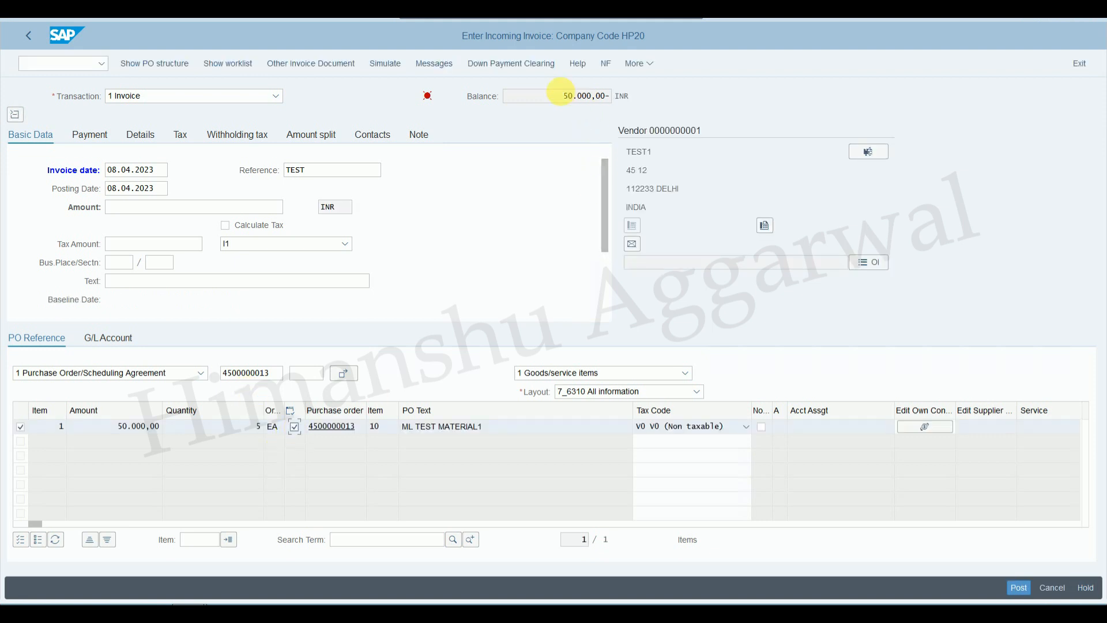
Set the invoice amount to 50.000,00 INR to match the balance and acknowledge the existing down payment notice
{"action": "left_click_drag", "start_coordinate": [561, 93], "coordinate": [602, 95]}
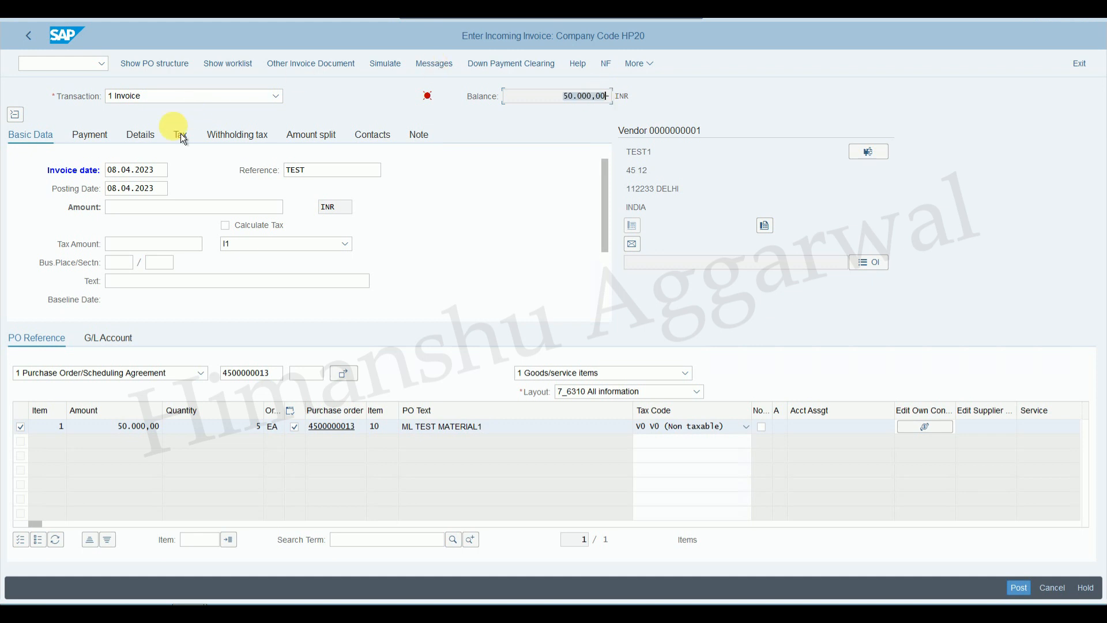
{"action": "left_click", "coordinate": [135, 209]}
{"action": "type", "text": "50.000,00"}
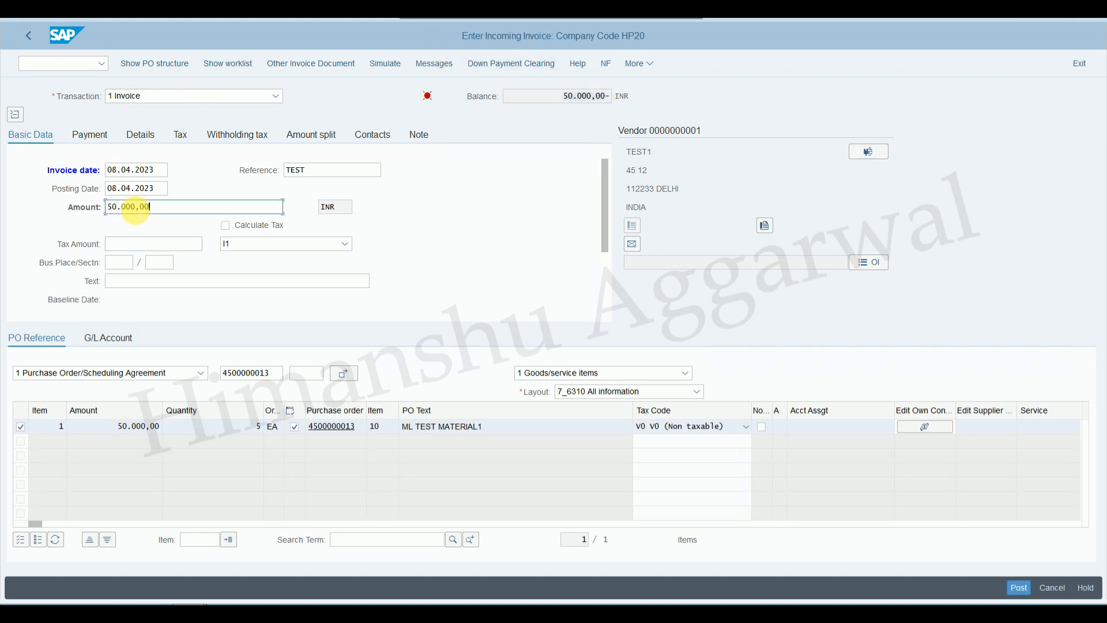
{"action": "key", "text": "Return"}
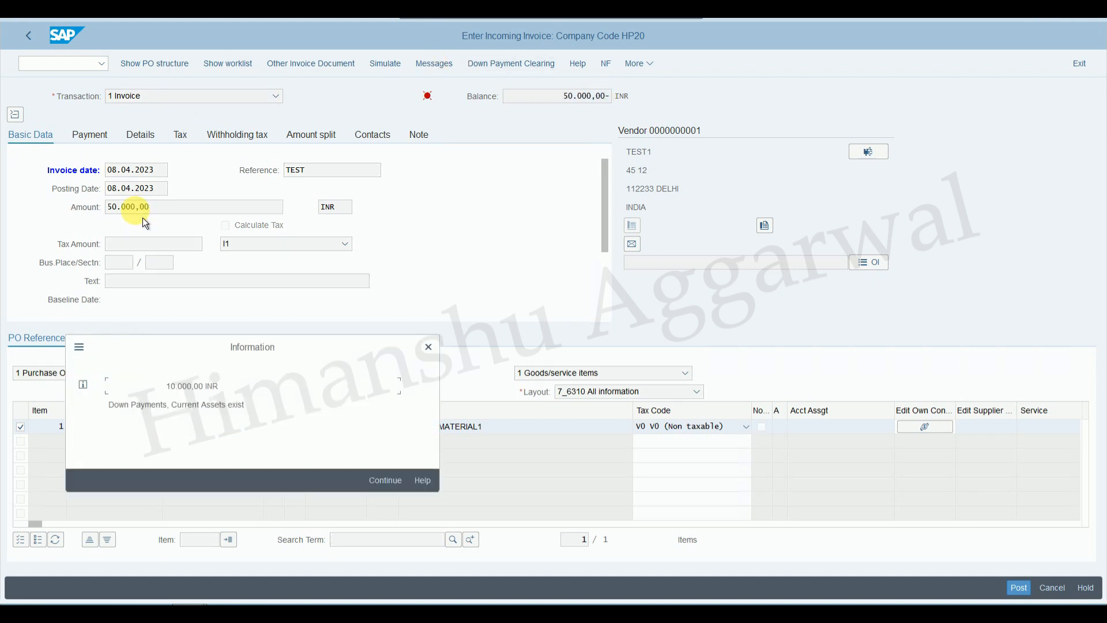
{"action": "left_click", "coordinate": [402, 486]}
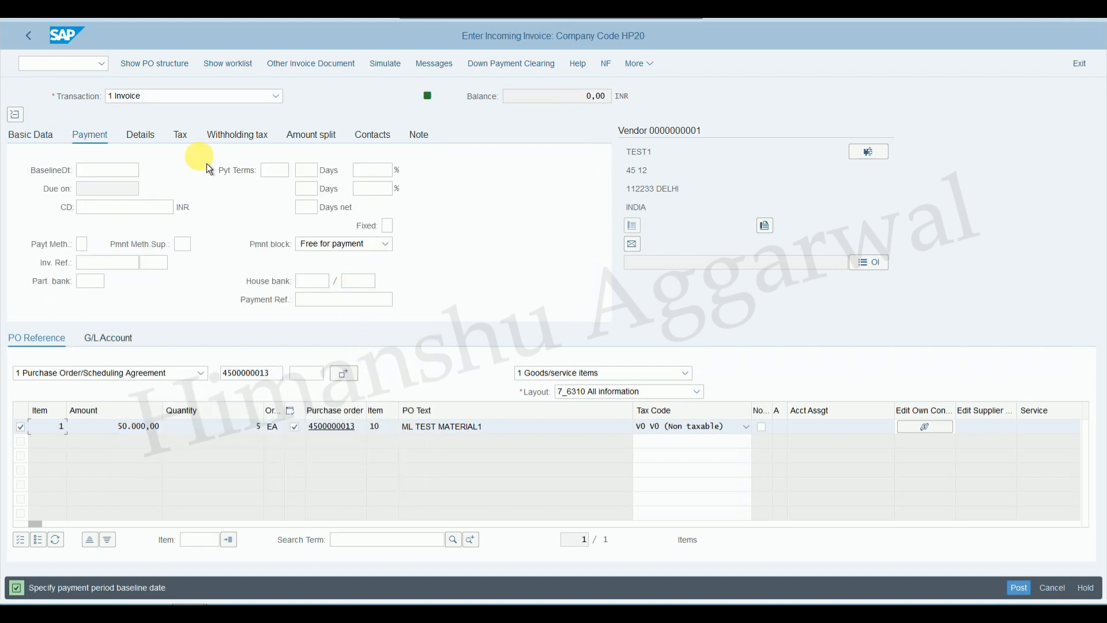
Set the invoice's payment baseline date to 08.04.2023 and return to the basic data
{"action": "left_click", "coordinate": [49, 138]}
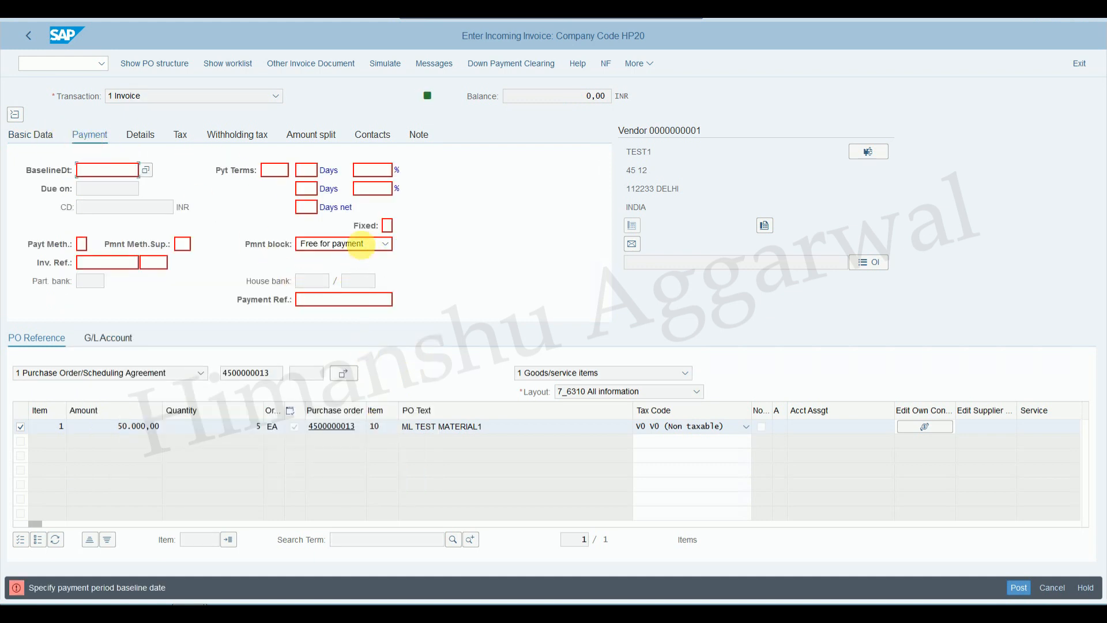
{"action": "left_click", "coordinate": [88, 170]}
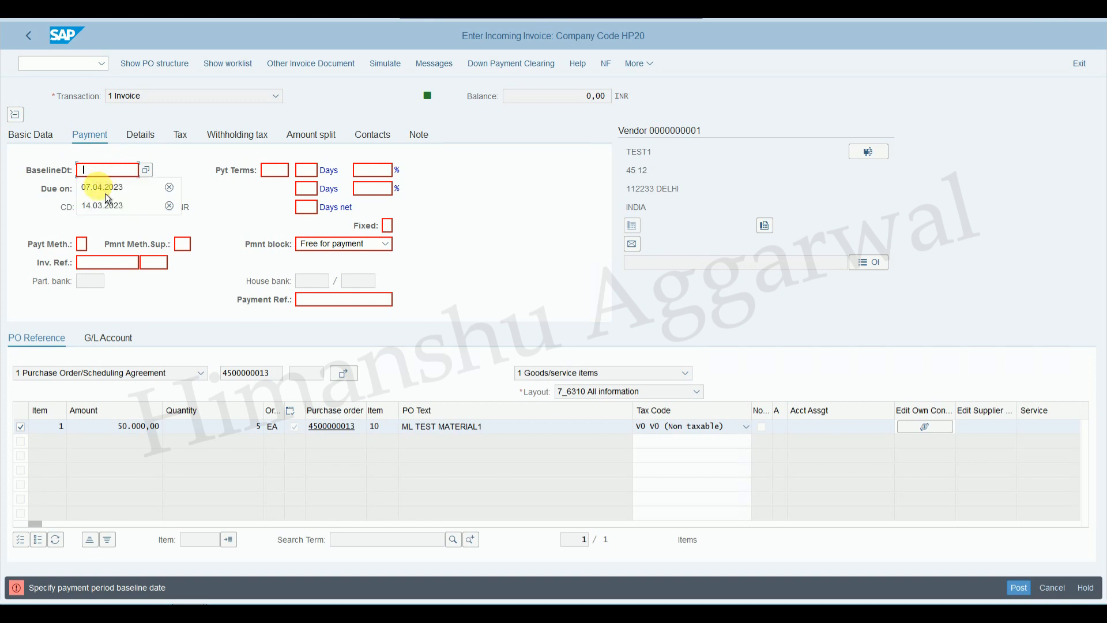
{"action": "type", "text": "08.04.2023"}
{"action": "left_click", "coordinate": [113, 135]}
{"action": "left_click", "coordinate": [52, 137]}
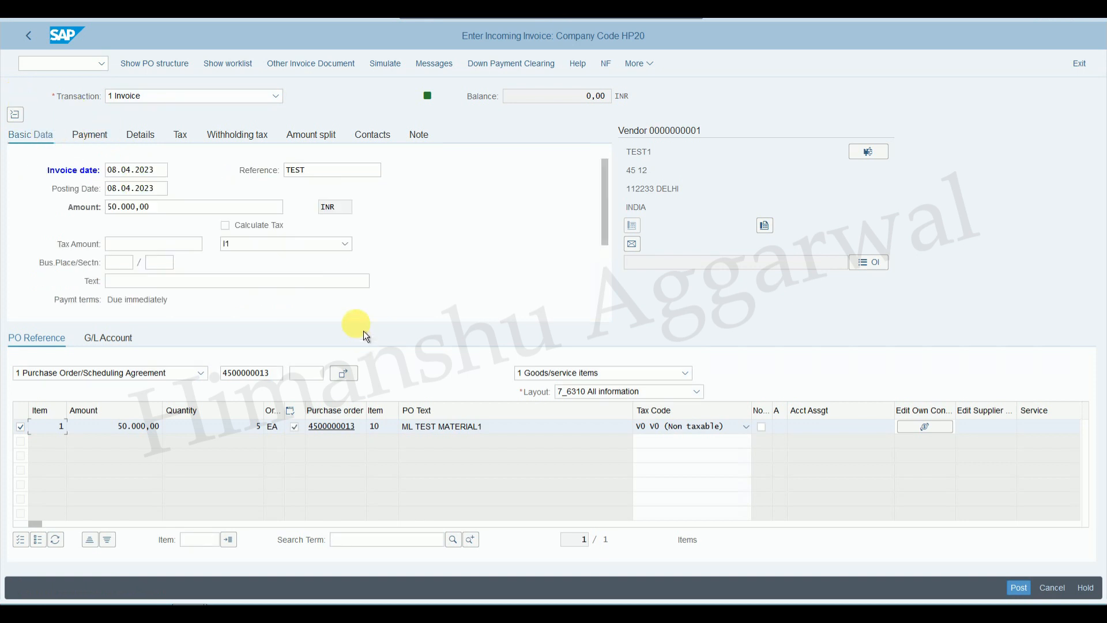
Set the invoice's tax code to V0 (Non taxable) and post the invoice
{"action": "left_click", "coordinate": [273, 245]}
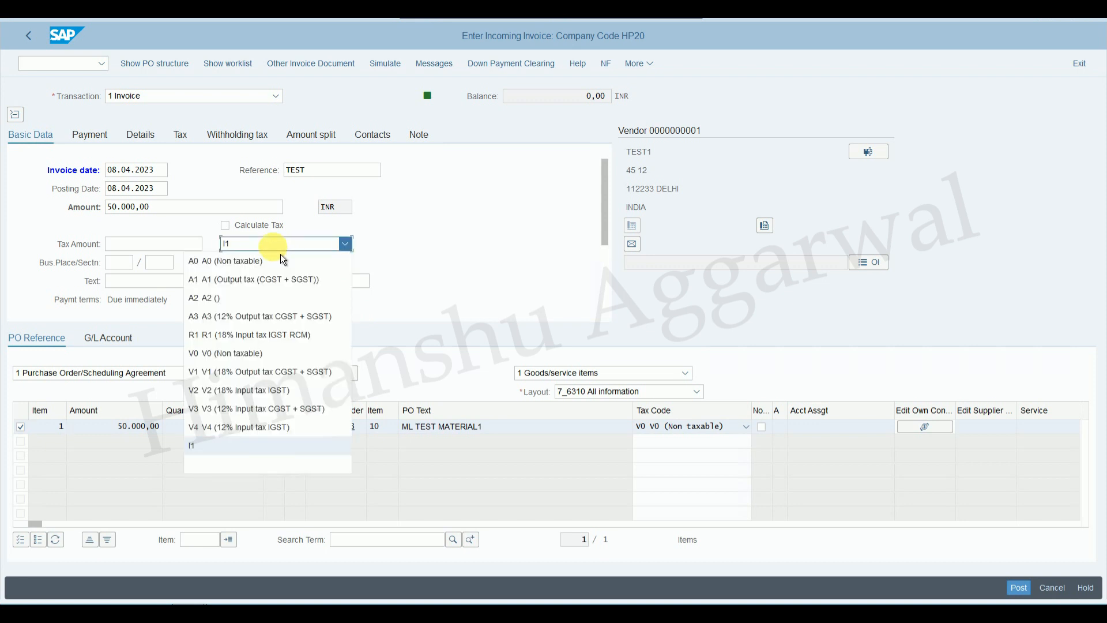
{"action": "left_click", "coordinate": [248, 358]}
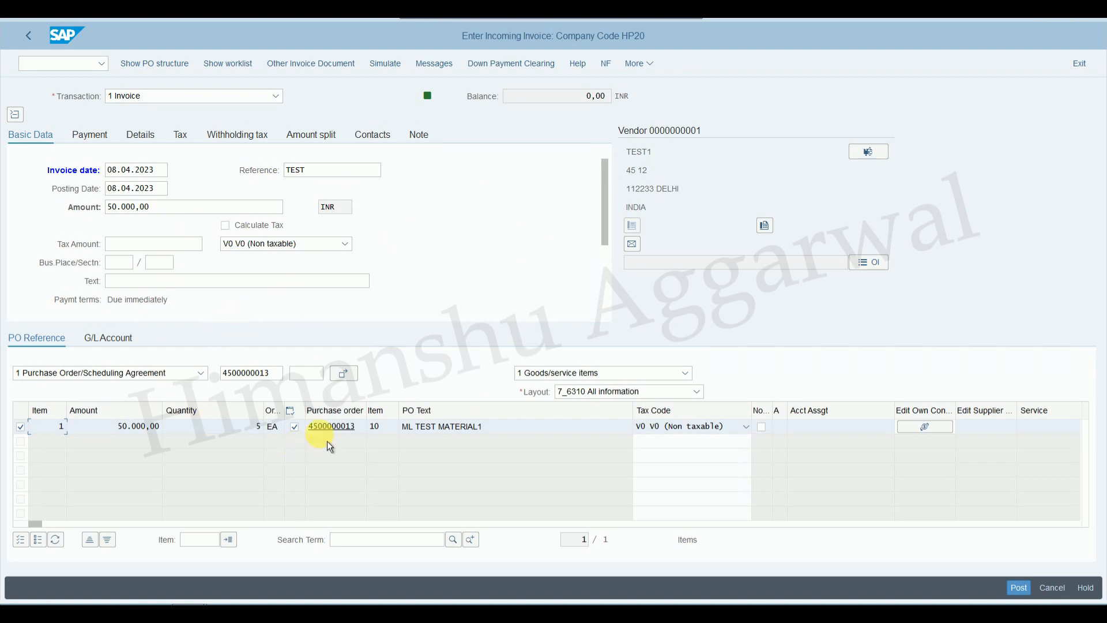
{"action": "left_click", "coordinate": [1025, 593]}
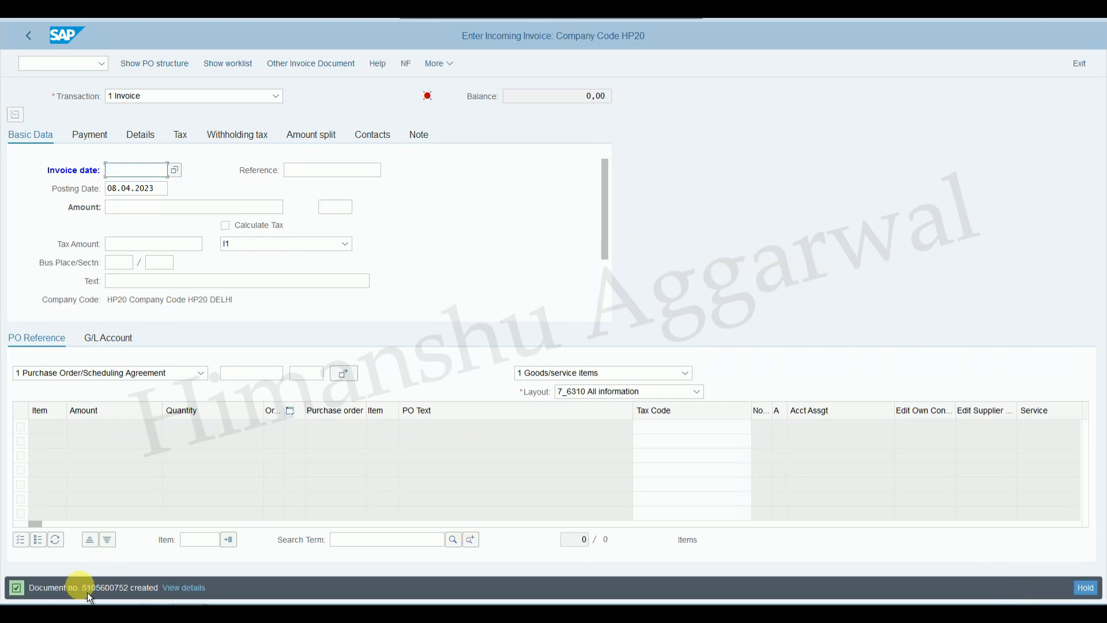
Run the vendor line item report for open normal items and special G/L transactions at key date 08.04.2023, and exit to SAP Easy Access
{"action": "left_click", "coordinate": [77, 64]}
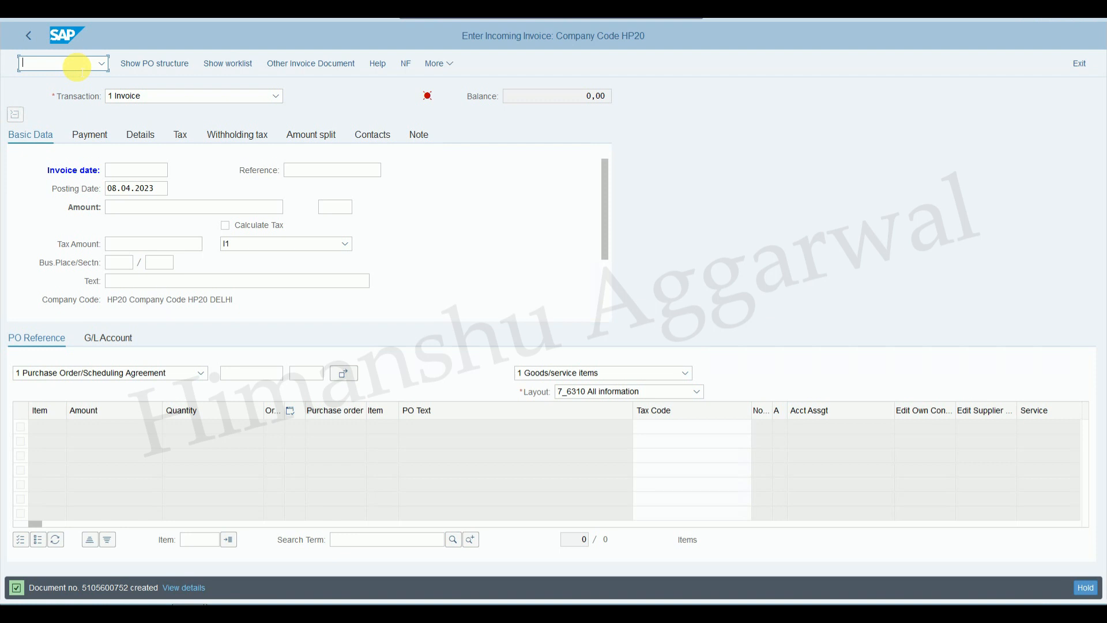
{"action": "type", "text": "fb"}
{"action": "type", "text": "fb"}
{"action": "key", "text": "Return"}
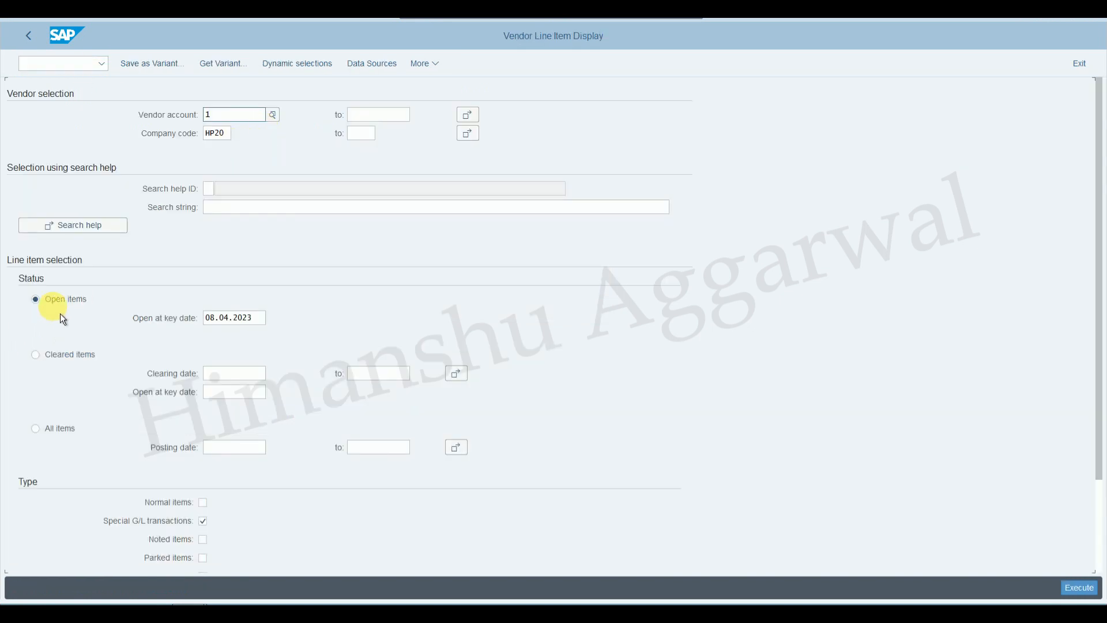
{"action": "left_click", "coordinate": [204, 503]}
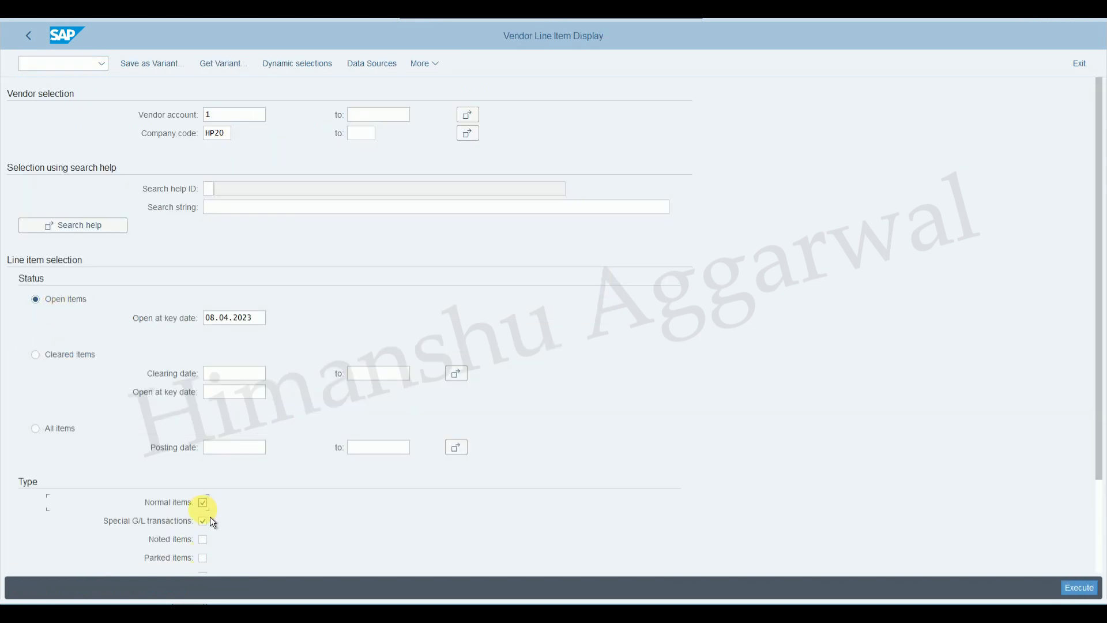
{"action": "left_click", "coordinate": [1080, 587]}
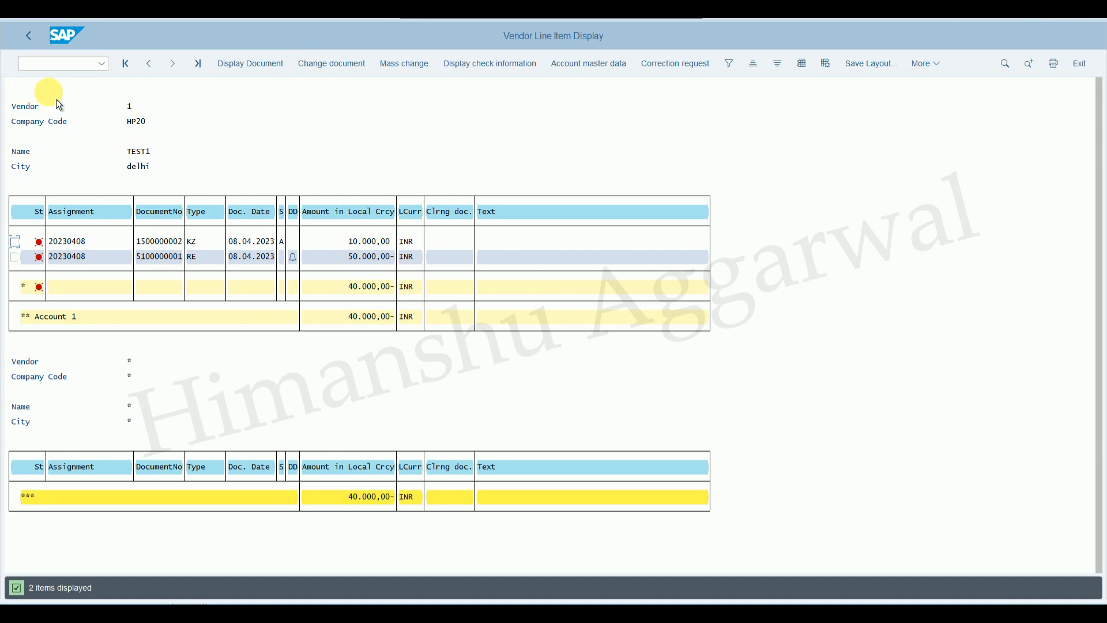
{"action": "left_click", "coordinate": [36, 41]}
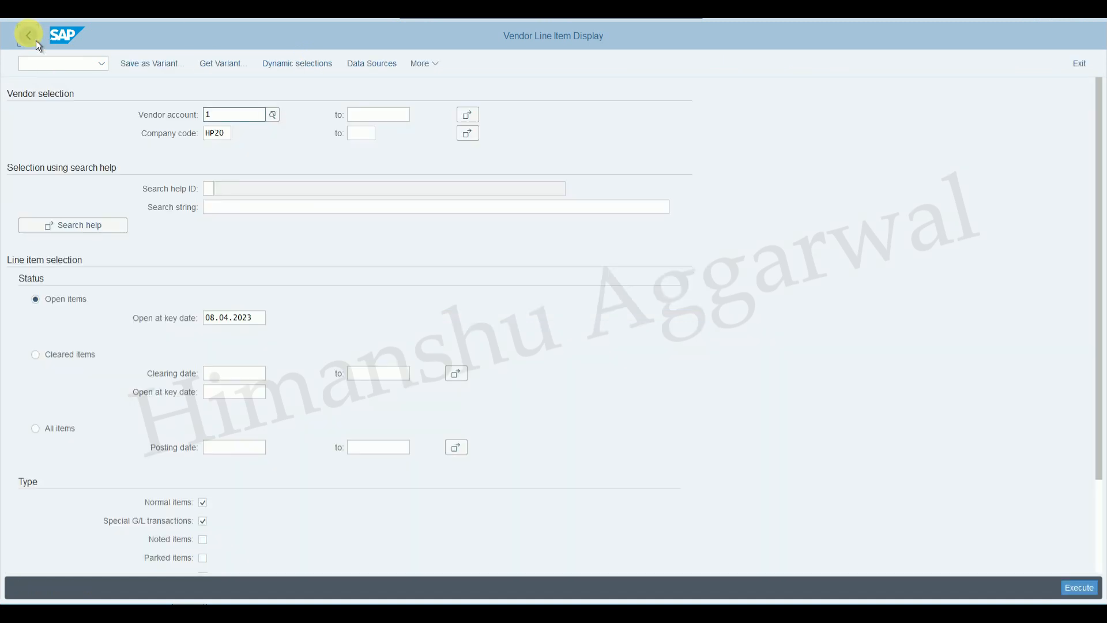
{"action": "left_click", "coordinate": [35, 40]}
Open the vendor down payment clearing transaction and set the document date to 08.04.2023, matching the posting date
{"action": "left_click", "coordinate": [118, 389]}
{"action": "double_click", "coordinate": [113, 389]}
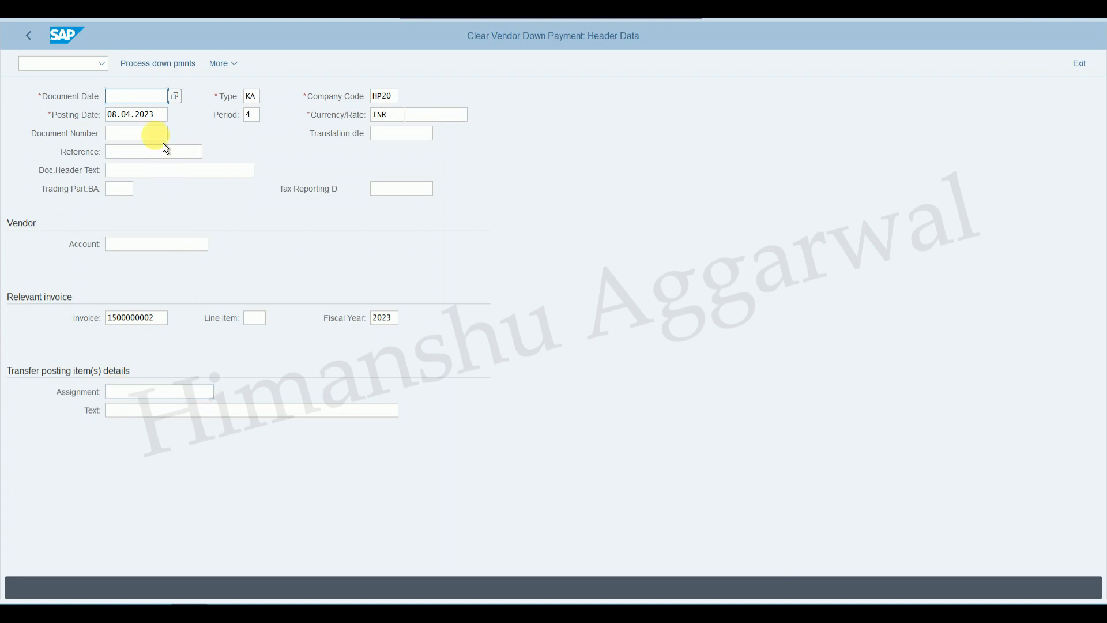
{"action": "left_click_drag", "start_coordinate": [154, 114], "coordinate": [87, 107]}
{"action": "key", "text": "ctrl+c"}
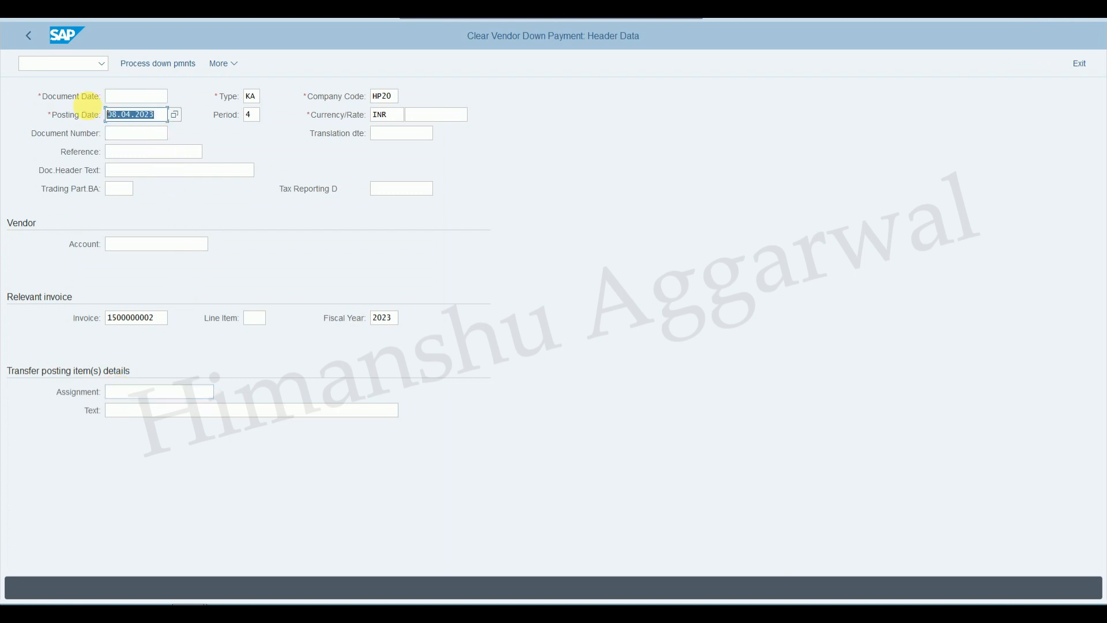
{"action": "left_click", "coordinate": [127, 96]}
{"action": "key", "text": "ctrl+v"}
Choose TEST1's vendor account for the clearing and empty the prefilled relevant invoice number
{"action": "left_click", "coordinate": [150, 243]}
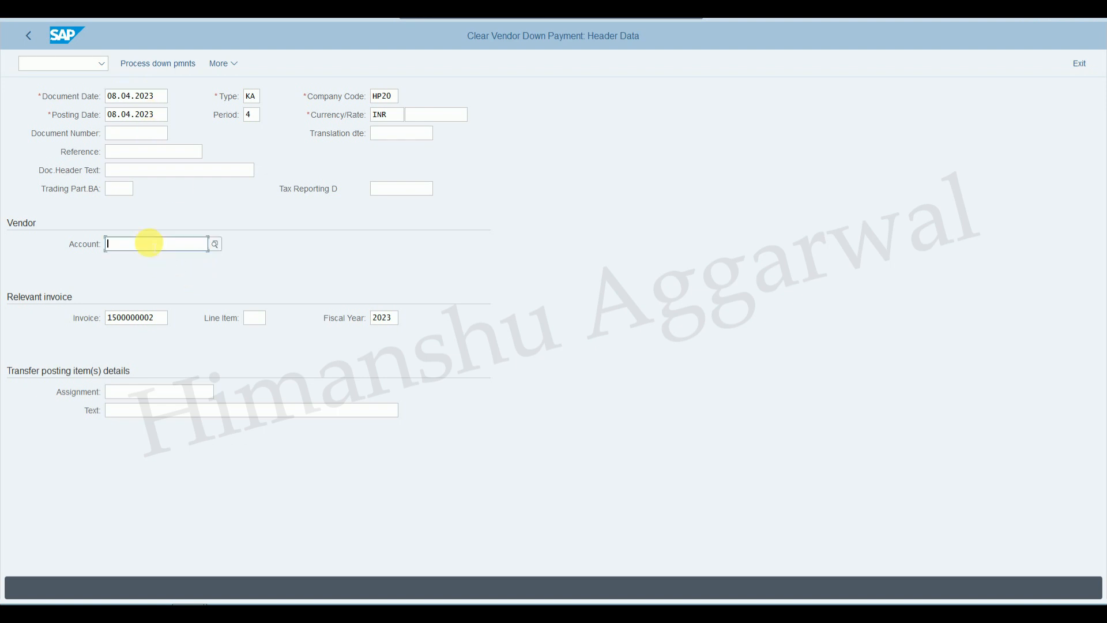
{"action": "left_click", "coordinate": [142, 261]}
{"action": "left_click", "coordinate": [156, 317]}
{"action": "key", "text": "BackSpace"}
{"action": "key", "text": "BackSpace"}
{"action": "key", "text": "BackSpace"}
{"action": "key", "text": "BackSpace"}
{"action": "key", "text": "BackSpace"}
{"action": "key", "text": "BackSpace"}
{"action": "key", "text": "BackSpace"}
{"action": "key", "text": "BackSpace"}
{"action": "key", "text": "BackSpace"}
{"action": "key", "text": "BackSpace"}
{"action": "left_click", "coordinate": [258, 258]}
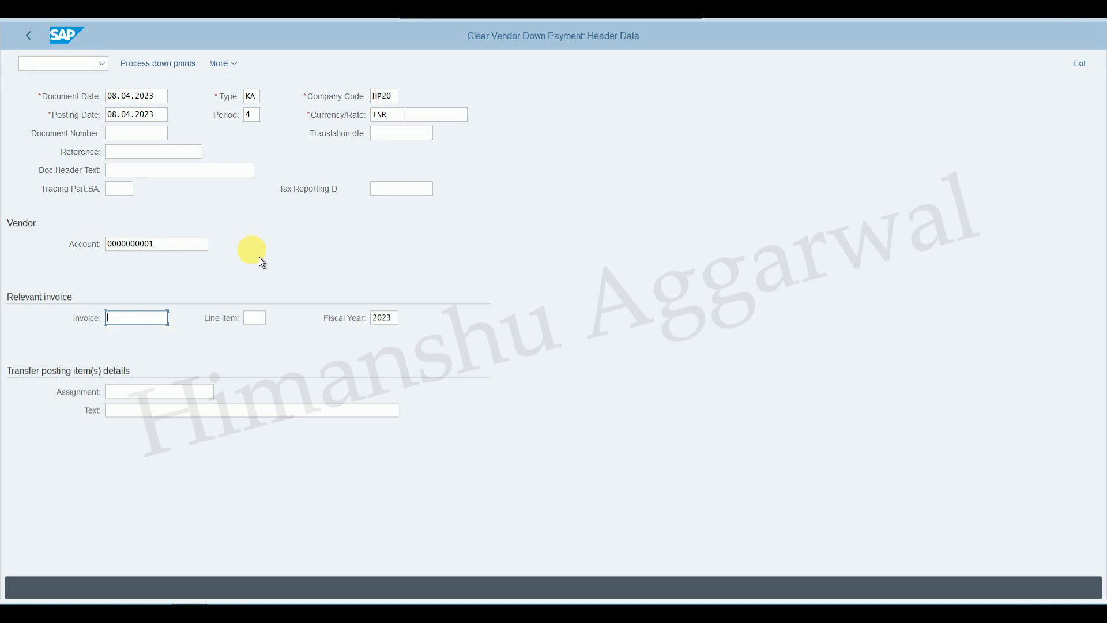
Set the document header text to "Down payment Clrg" and process the vendor's down payments
{"action": "left_click", "coordinate": [138, 168]}
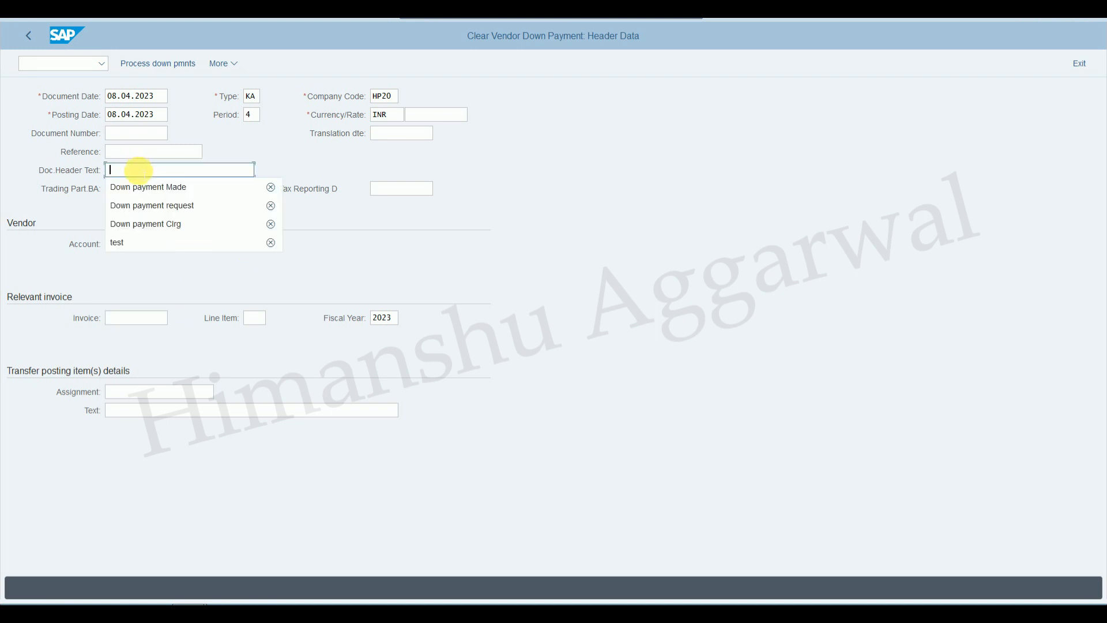
{"action": "left_click", "coordinate": [190, 231]}
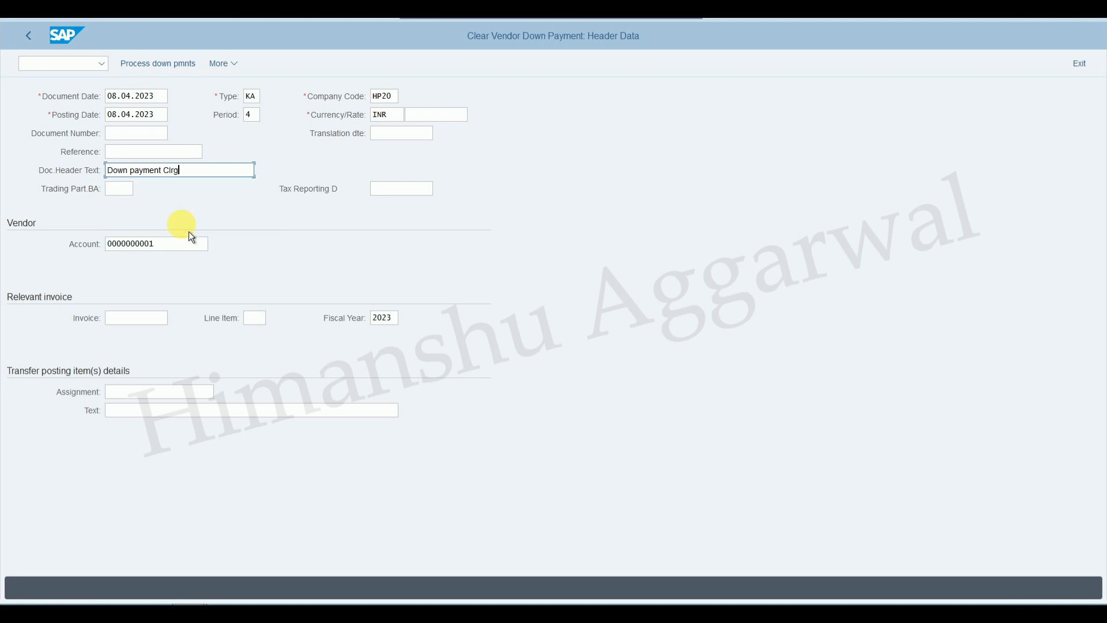
{"action": "left_click", "coordinate": [155, 65]}
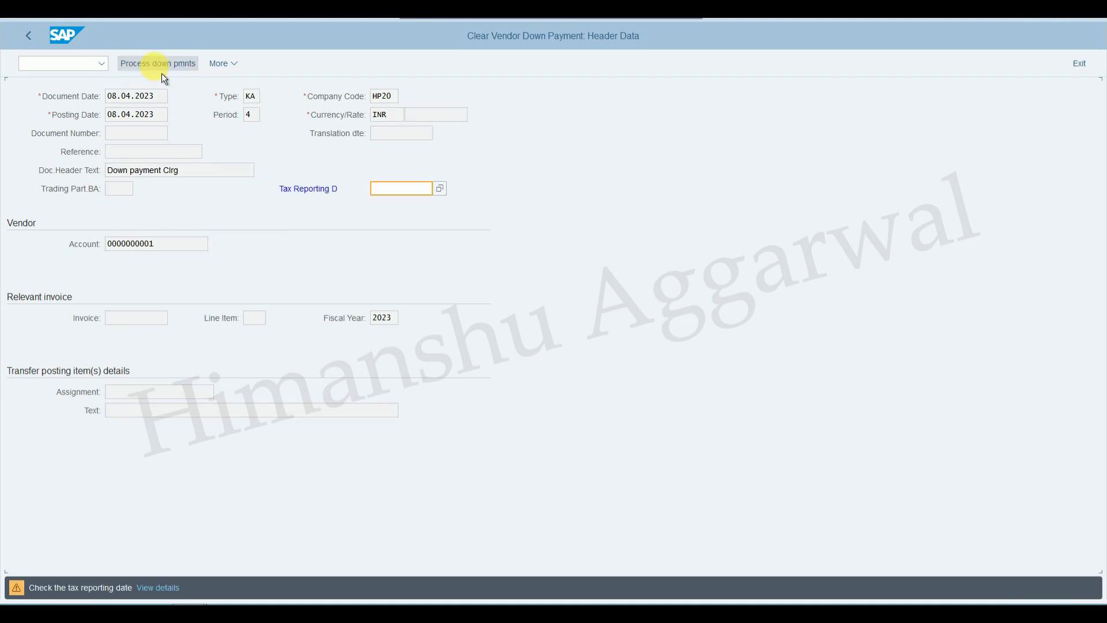
{"action": "left_click", "coordinate": [157, 64]}
Assign the full 10.000,00 INR of the down payment item as transfer posting and submit it for posting
{"action": "left_click", "coordinate": [860, 171]}
{"action": "double_click", "coordinate": [855, 169]}
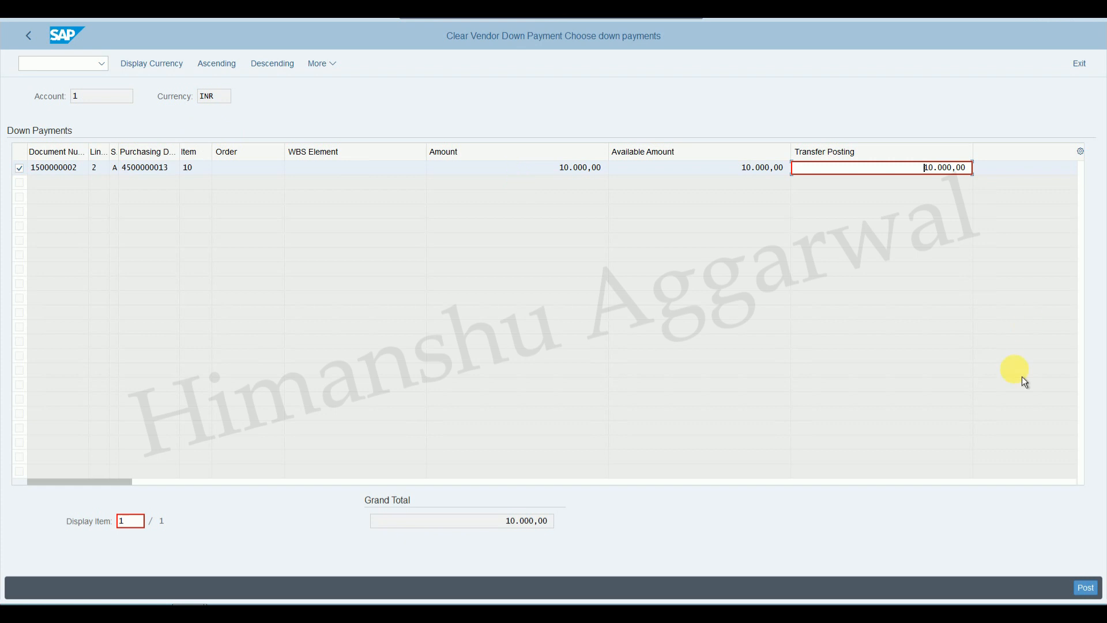
{"action": "left_click", "coordinate": [1092, 592]}
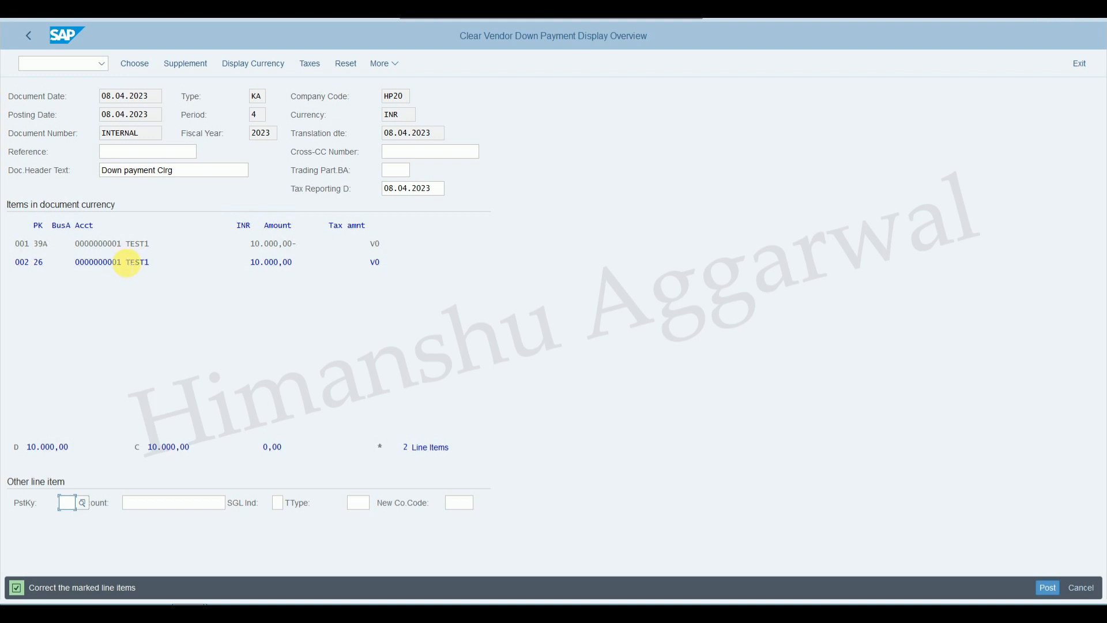
Set the text of the marked TEST1 line item to "Down payment clrg" and post the clearing document
{"action": "double_click", "coordinate": [126, 263]}
{"action": "type", "text": "v"}
{"action": "key", "text": "BackSpace"}
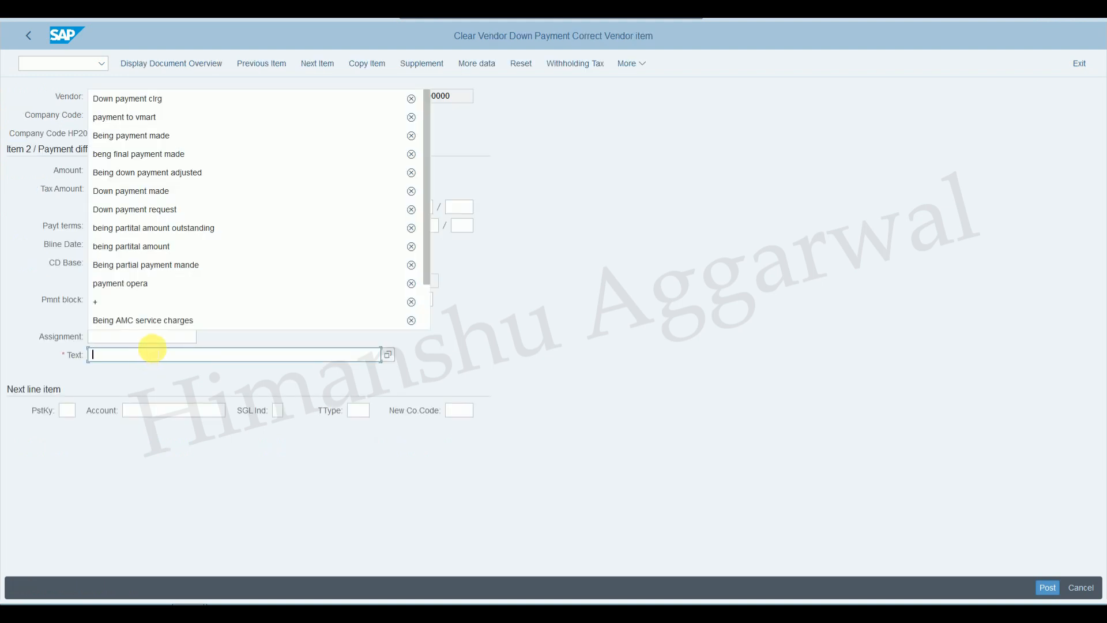
{"action": "left_click", "coordinate": [170, 105]}
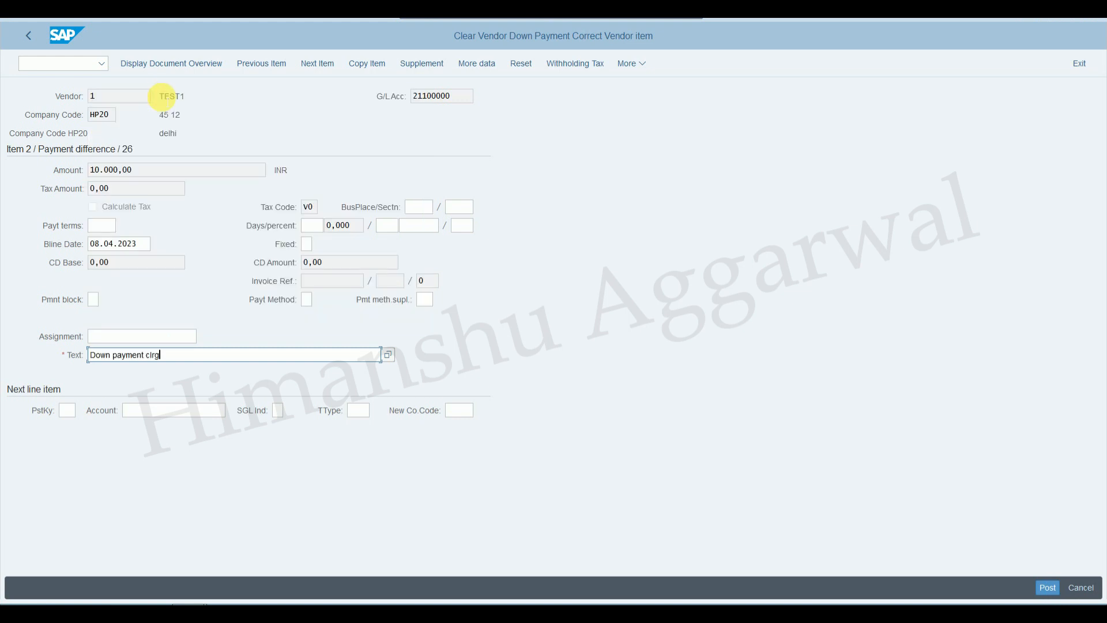
{"action": "left_click", "coordinate": [1049, 589]}
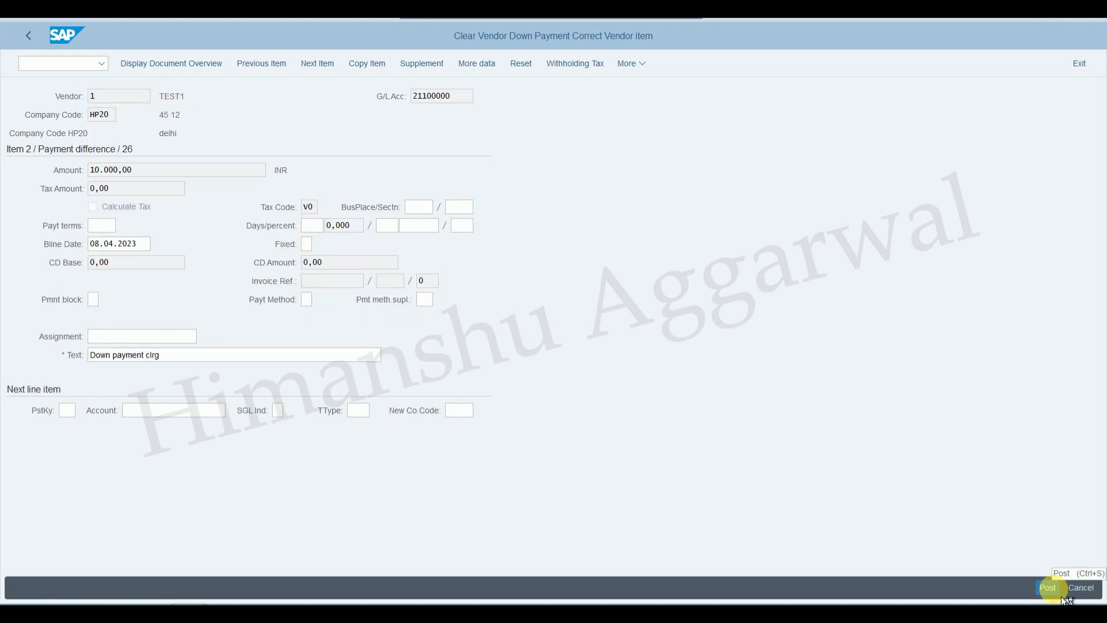
Run the FBL1N vendor line item report for TEST1's open normal items, excluding special G/L transactions
{"action": "left_click", "coordinate": [46, 62]}
{"action": "type", "text": "/"}
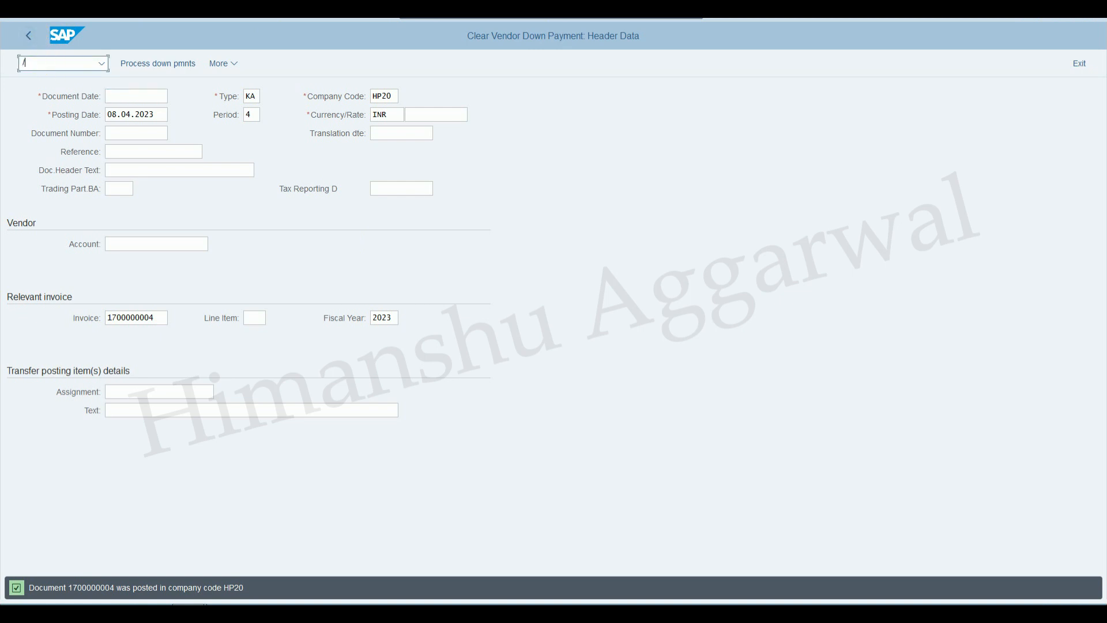
{"action": "type", "text": "nfbl1n"}
{"action": "key", "text": "Return"}
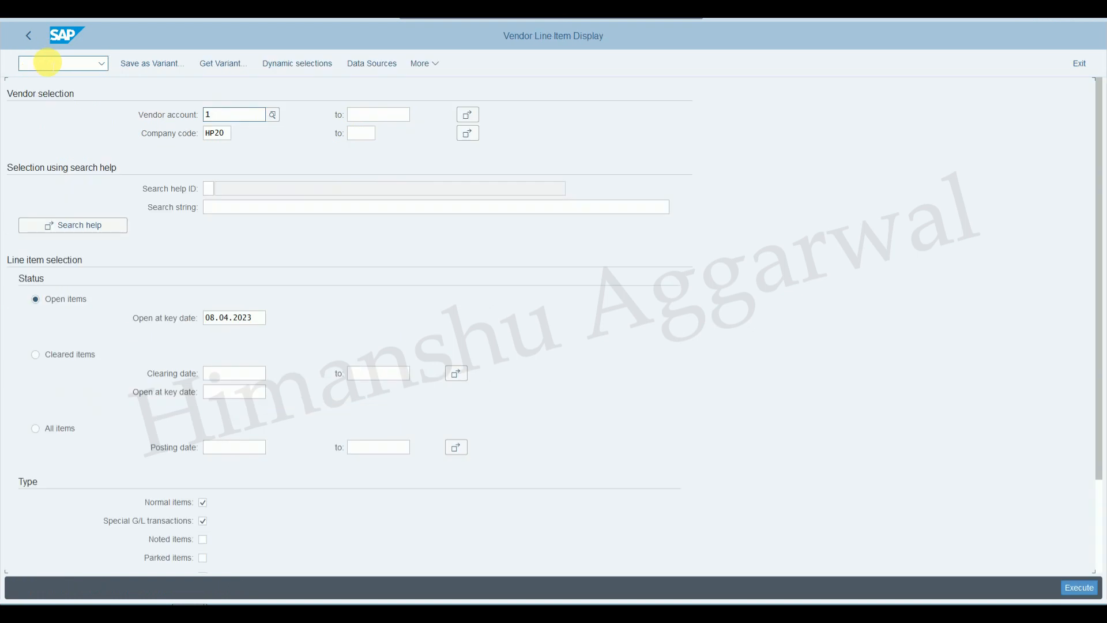
{"action": "left_click", "coordinate": [203, 521]}
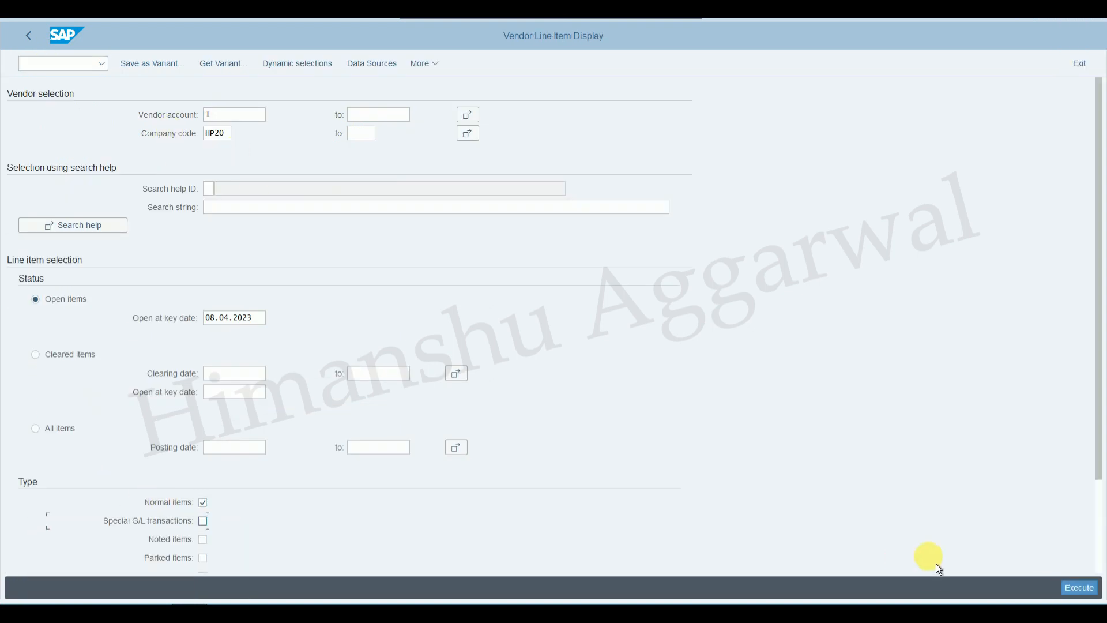
{"action": "left_click", "coordinate": [1079, 587]}
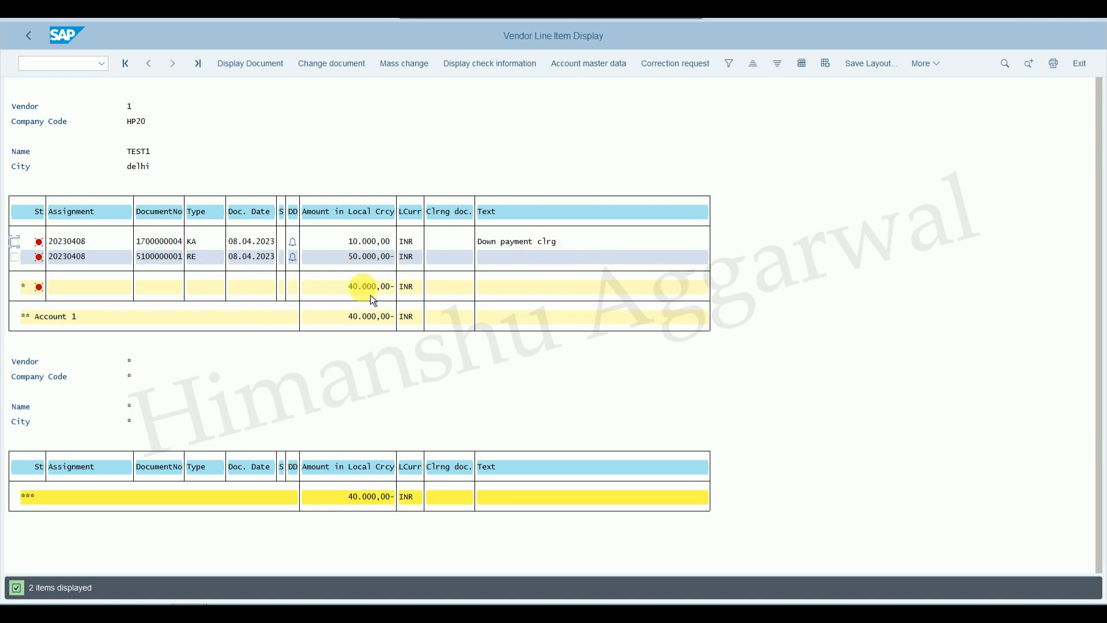
Open the outgoing payment transaction F-53 and set the document date to 08.04.2023
{"action": "left_click", "coordinate": [71, 61]}
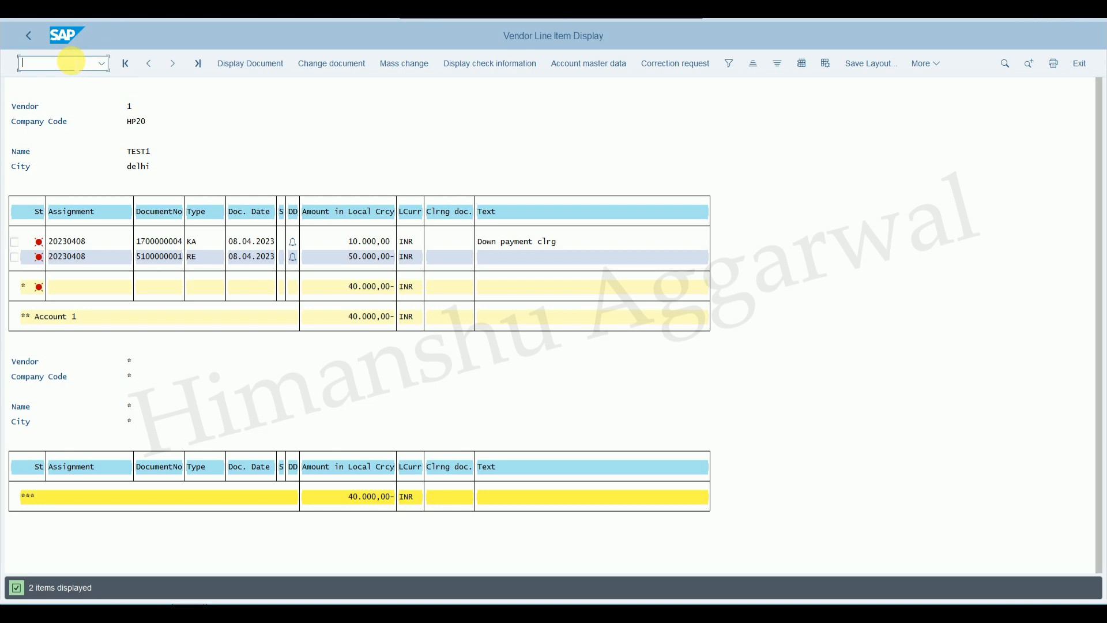
{"action": "type", "text": "/nf-53"}
{"action": "key", "text": "Return"}
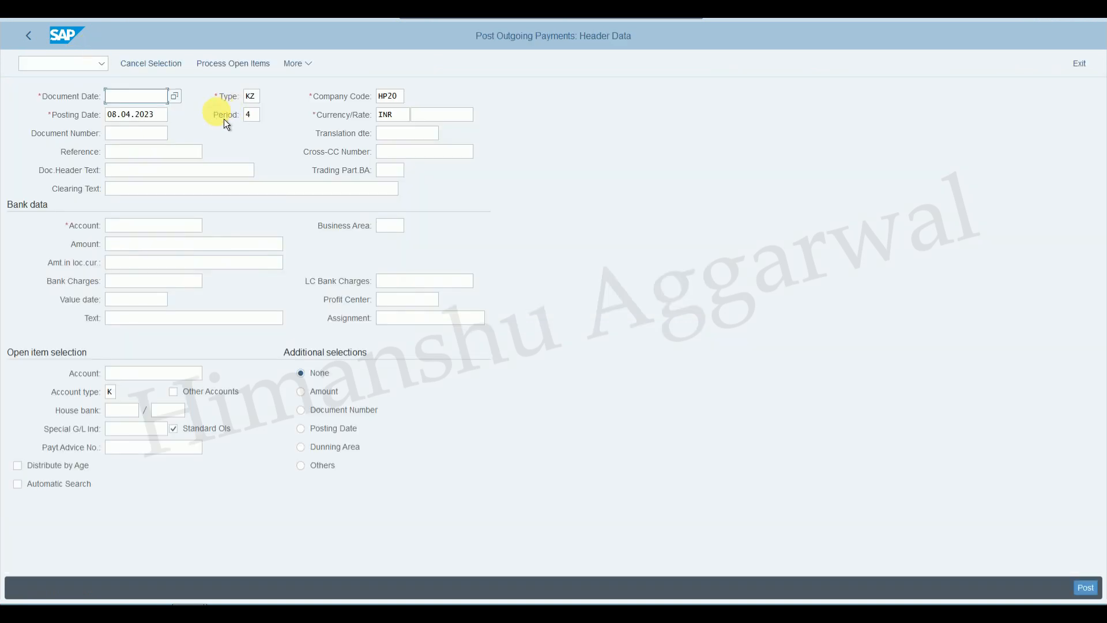
{"action": "left_click", "coordinate": [148, 97]}
{"action": "left_click", "coordinate": [141, 111]}
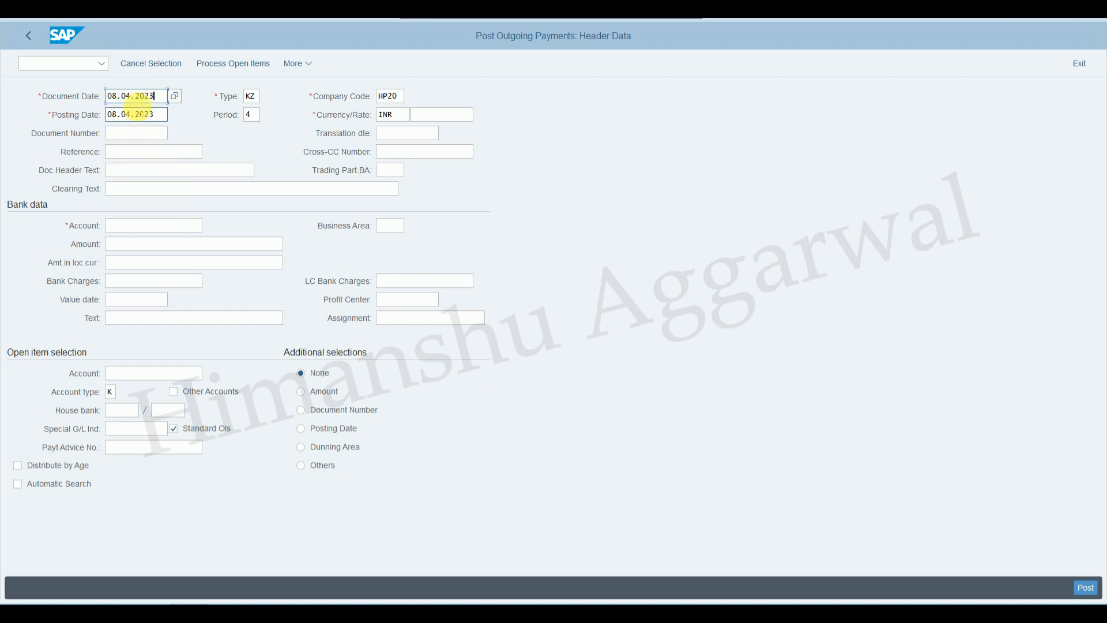
Enter the Petty Cash account, amount 40000, TEST1's vendor account for open item selection, and the text "Payment"
{"action": "left_click", "coordinate": [146, 225]}
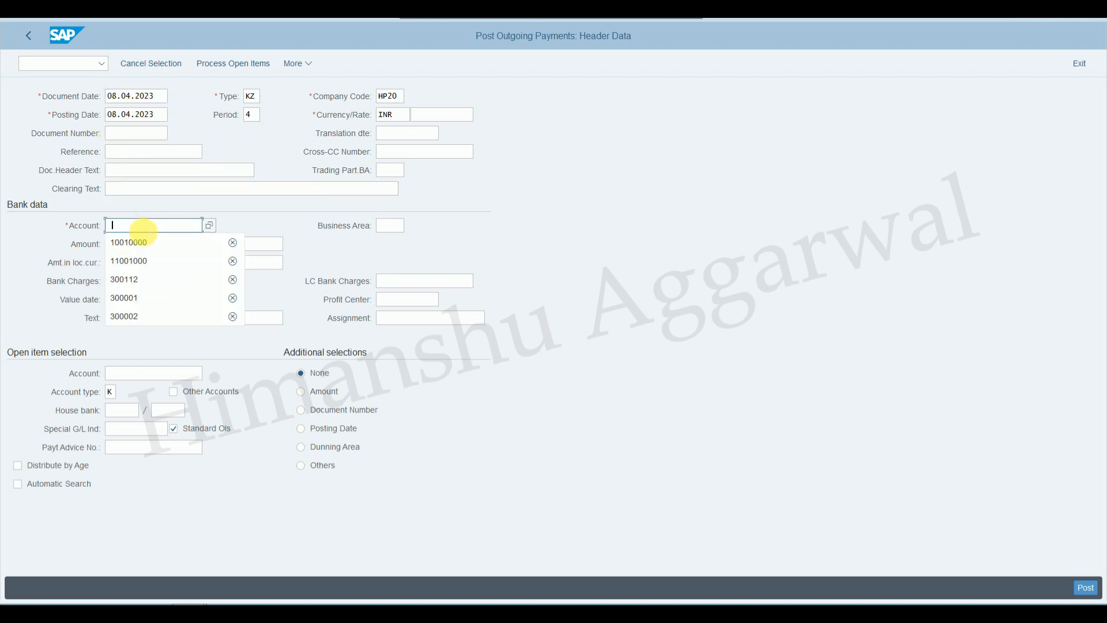
{"action": "left_click", "coordinate": [137, 242]}
{"action": "left_click", "coordinate": [141, 242]}
{"action": "type", "text": "40000"}
{"action": "left_click", "coordinate": [128, 373]}
{"action": "type", "text": "1"}
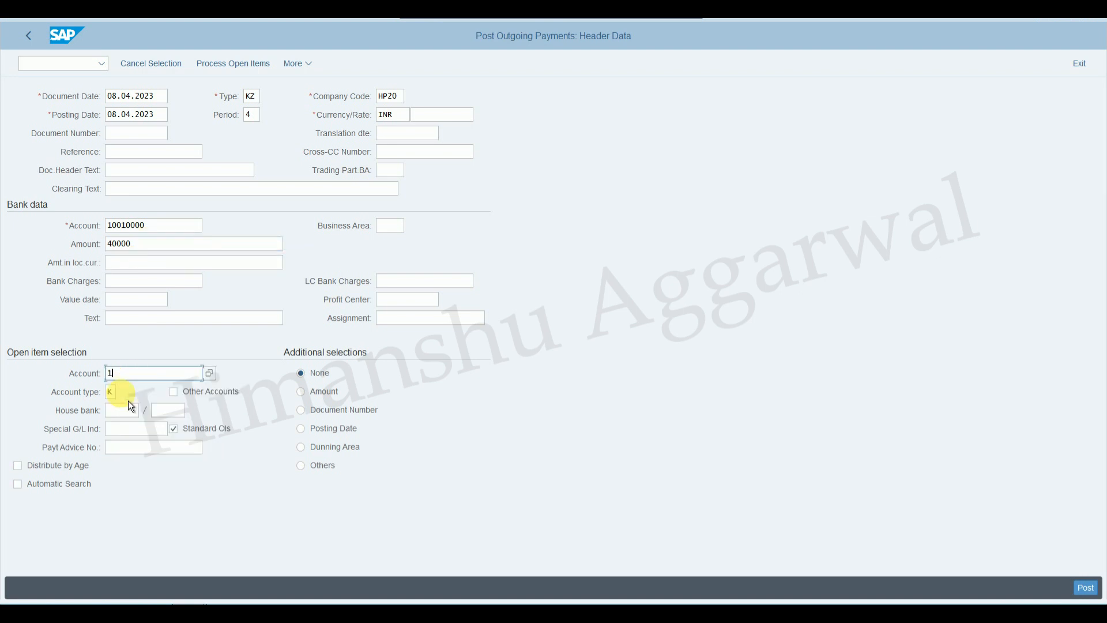
{"action": "left_click", "coordinate": [152, 320]}
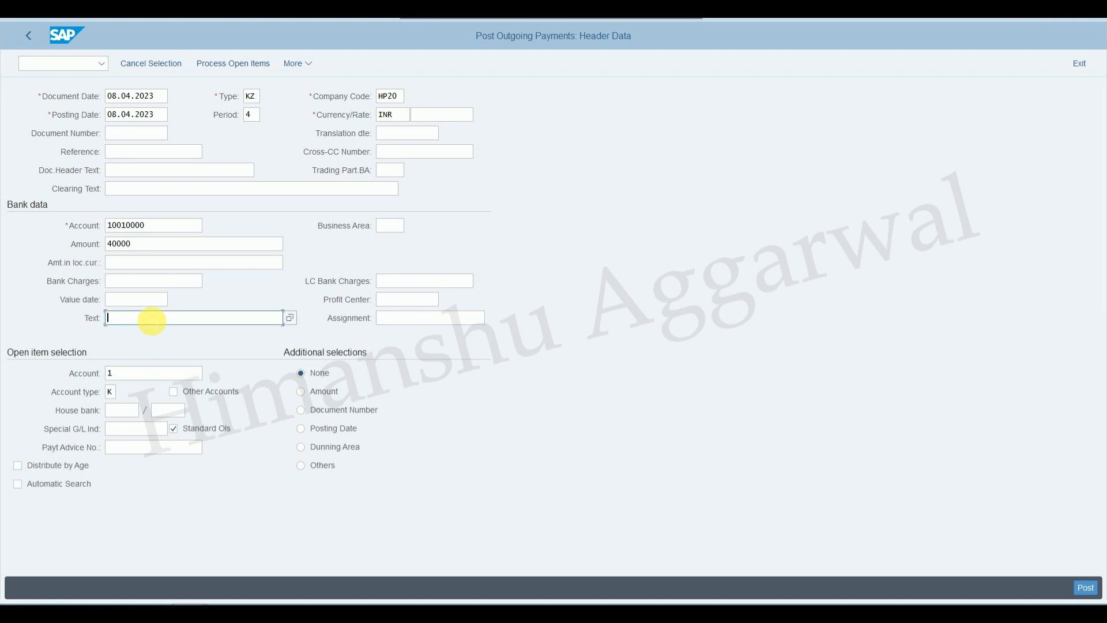
{"action": "type", "text": "Payment"}
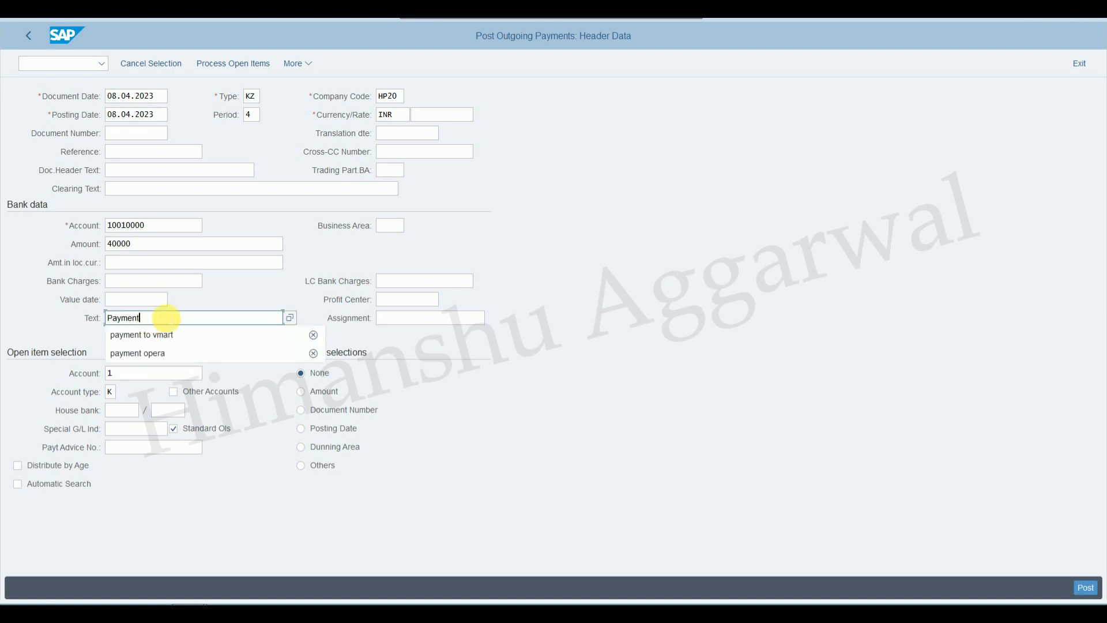
Simulate the outgoing payment against TEST1's open items and post it
{"action": "left_click", "coordinate": [711, 310]}
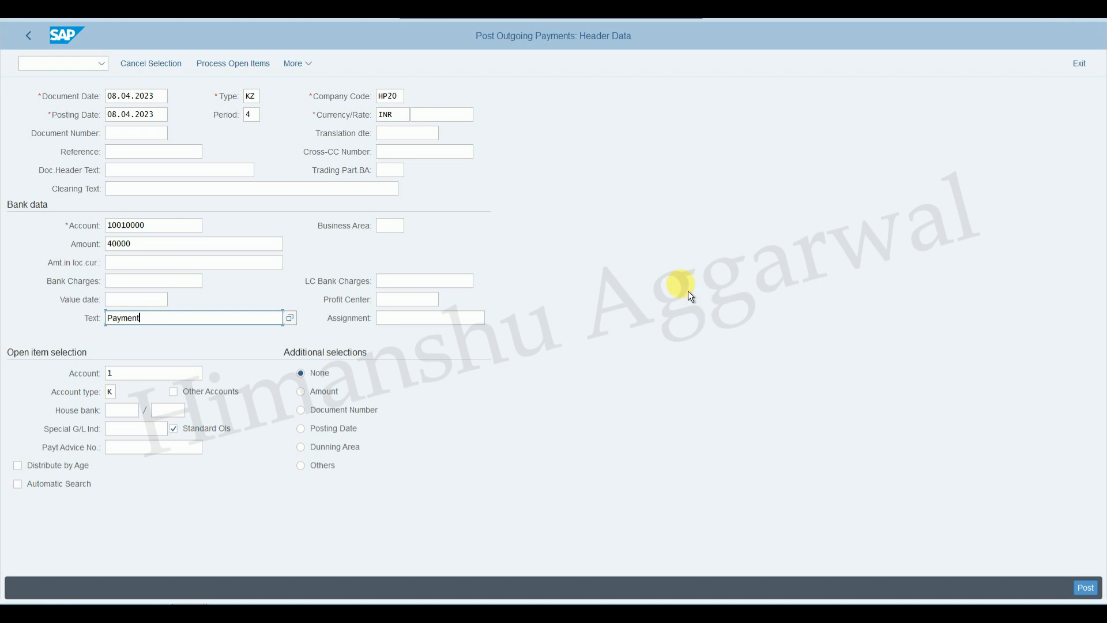
{"action": "key", "text": "shift+F4"}
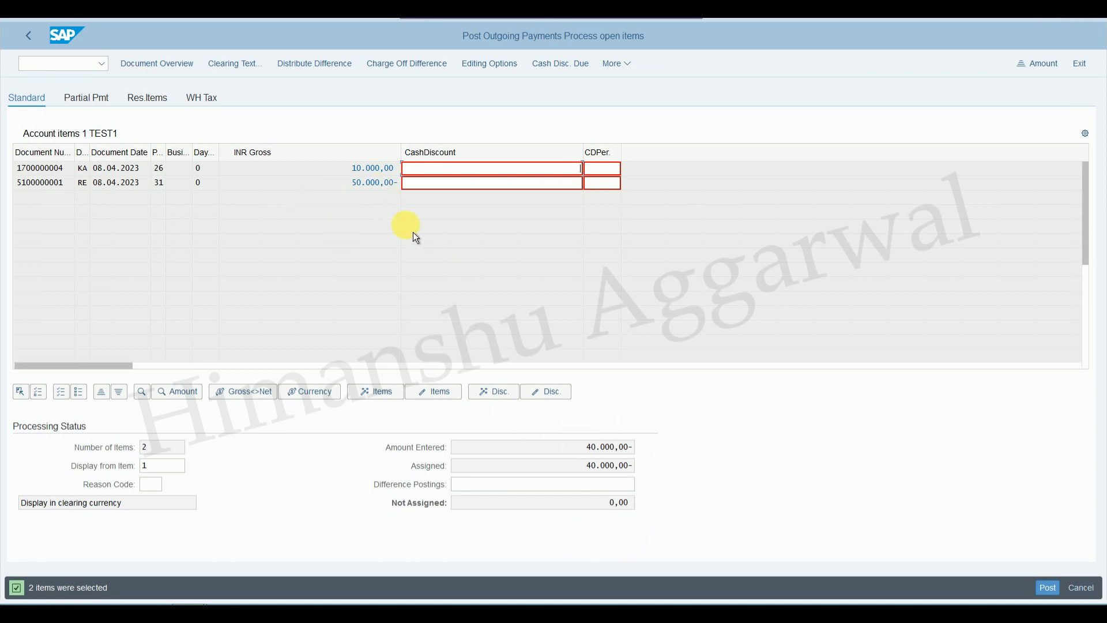
{"action": "left_click", "coordinate": [635, 72]}
{"action": "mouse_move", "coordinate": [650, 86]}
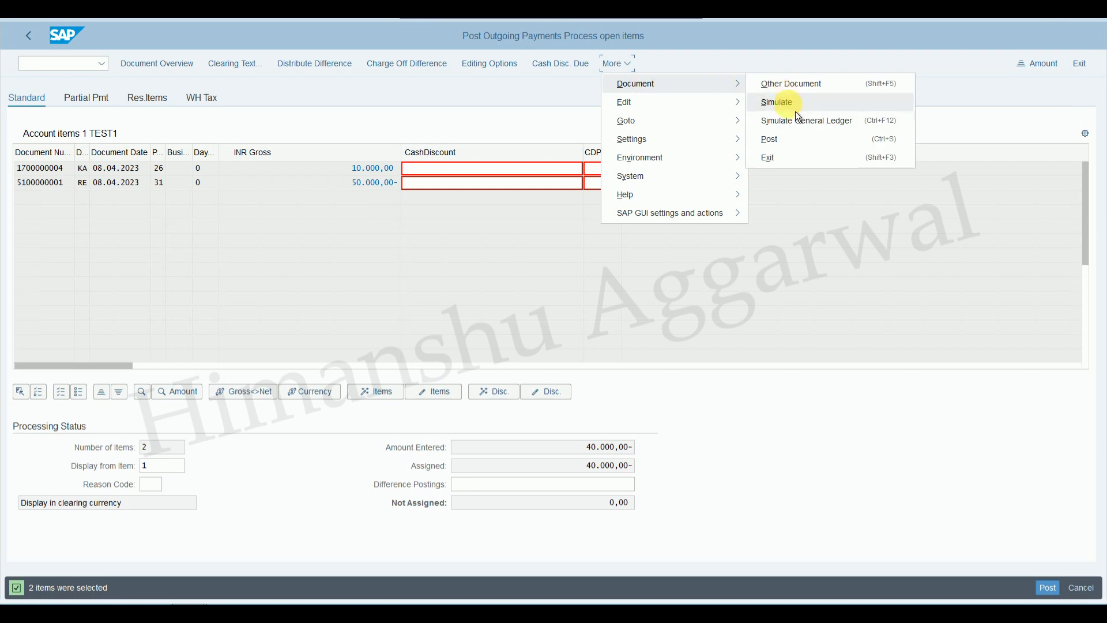
{"action": "left_click", "coordinate": [795, 111]}
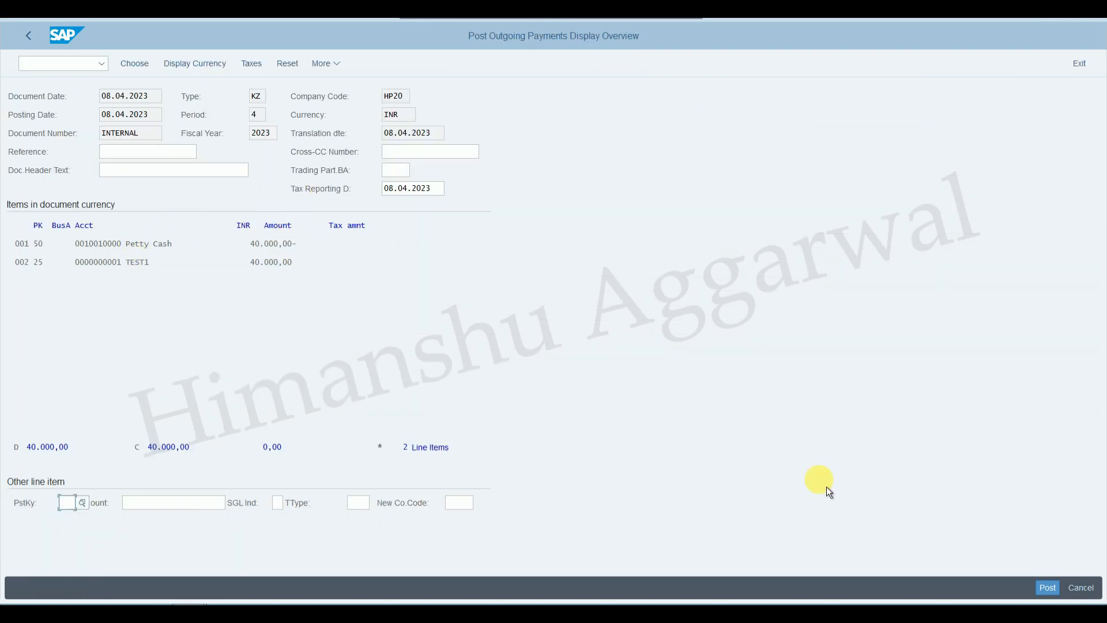
{"action": "left_click", "coordinate": [1055, 593]}
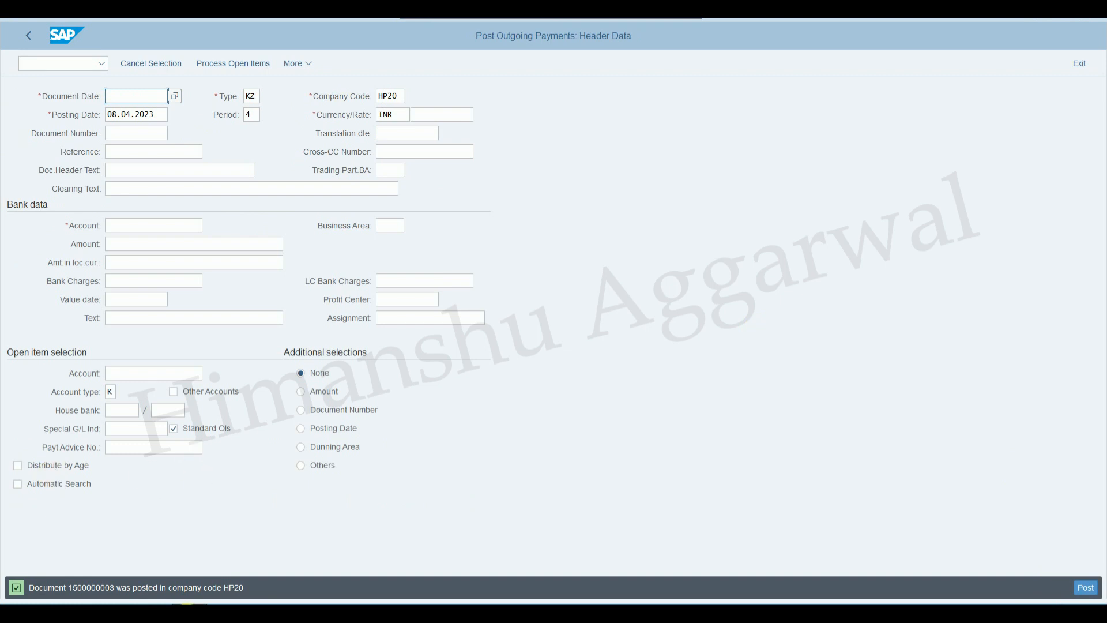
Run the FBL1N vendor line item report for TEST1's cleared normal items
{"action": "left_click", "coordinate": [54, 62]}
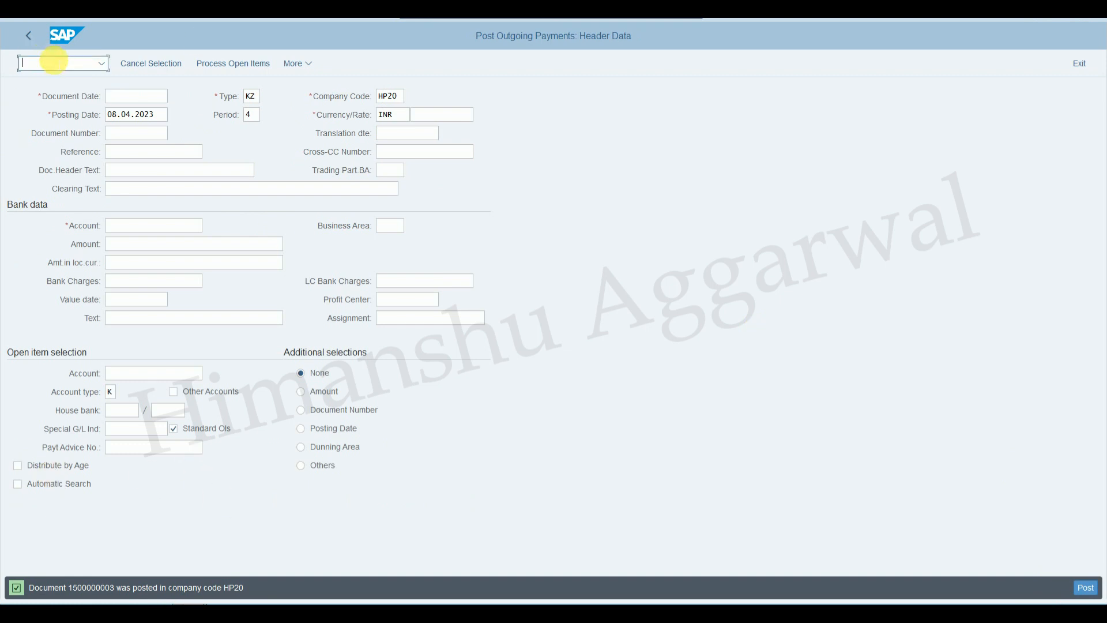
{"action": "type", "text": "/nfbl1n"}
{"action": "key", "text": "Return"}
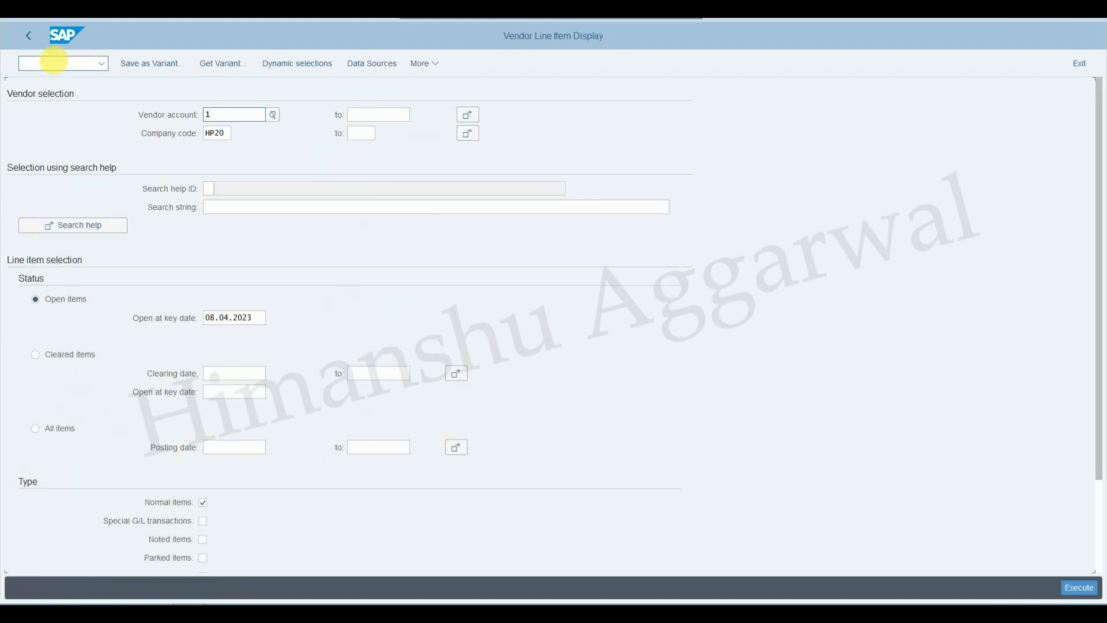
{"action": "left_click", "coordinate": [65, 362]}
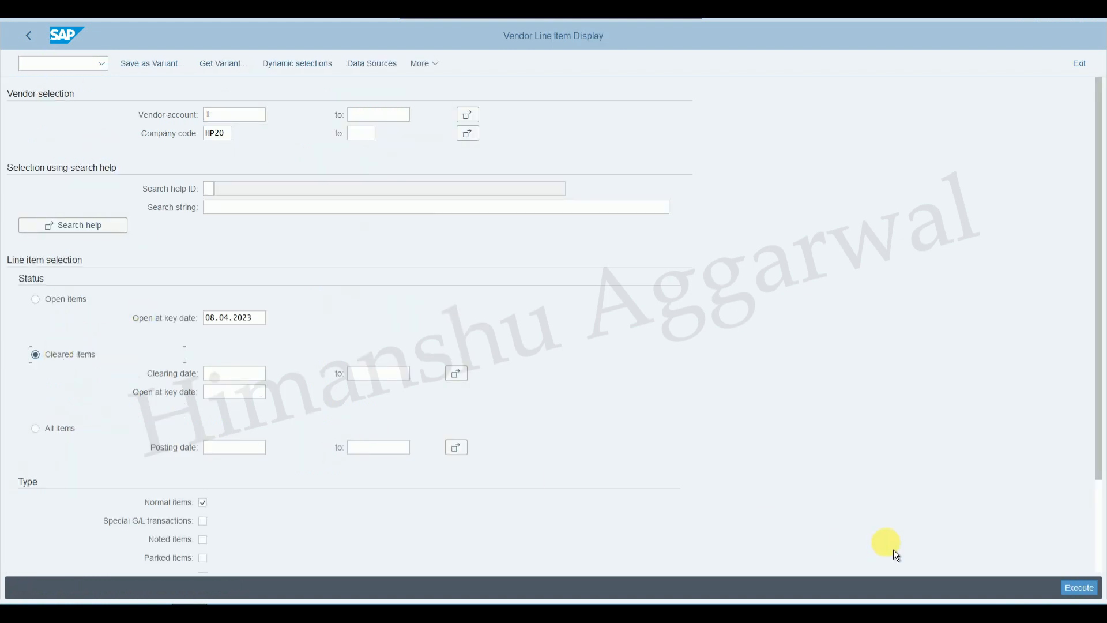
{"action": "left_click", "coordinate": [1077, 594]}
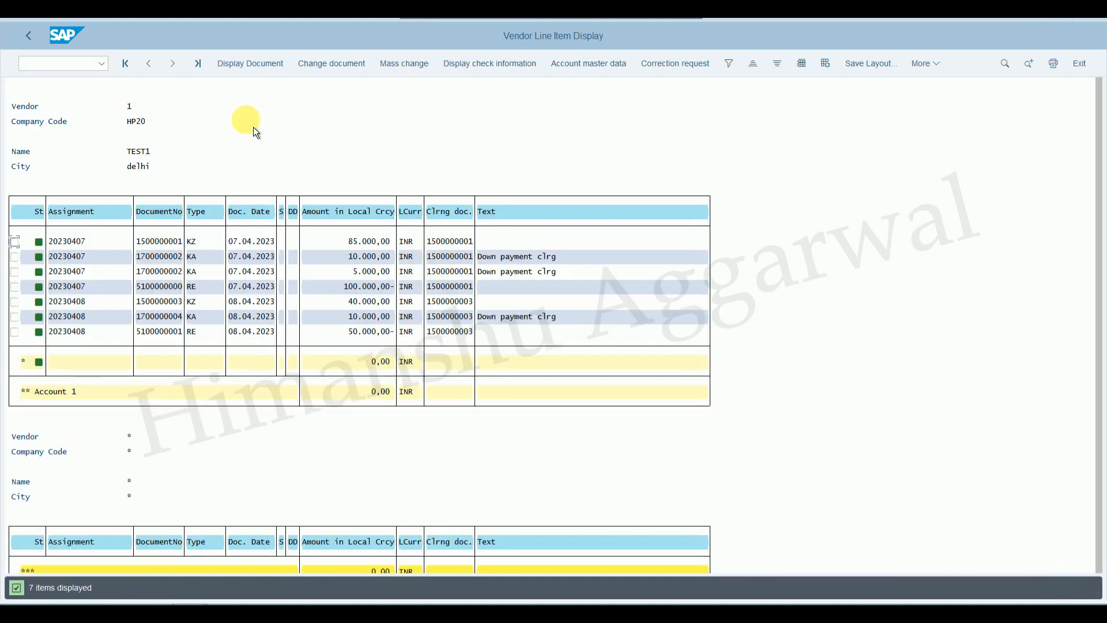
Restrict the cleared items report to clearing date 08.04.2023 and run it again
{"action": "left_click", "coordinate": [29, 35]}
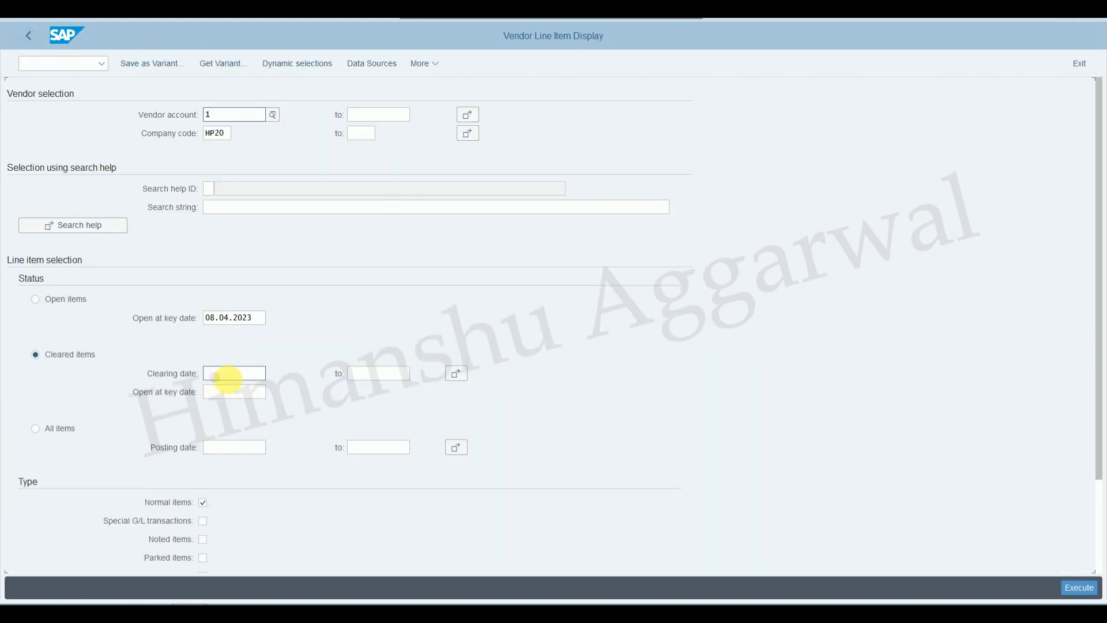
{"action": "left_click", "coordinate": [228, 373]}
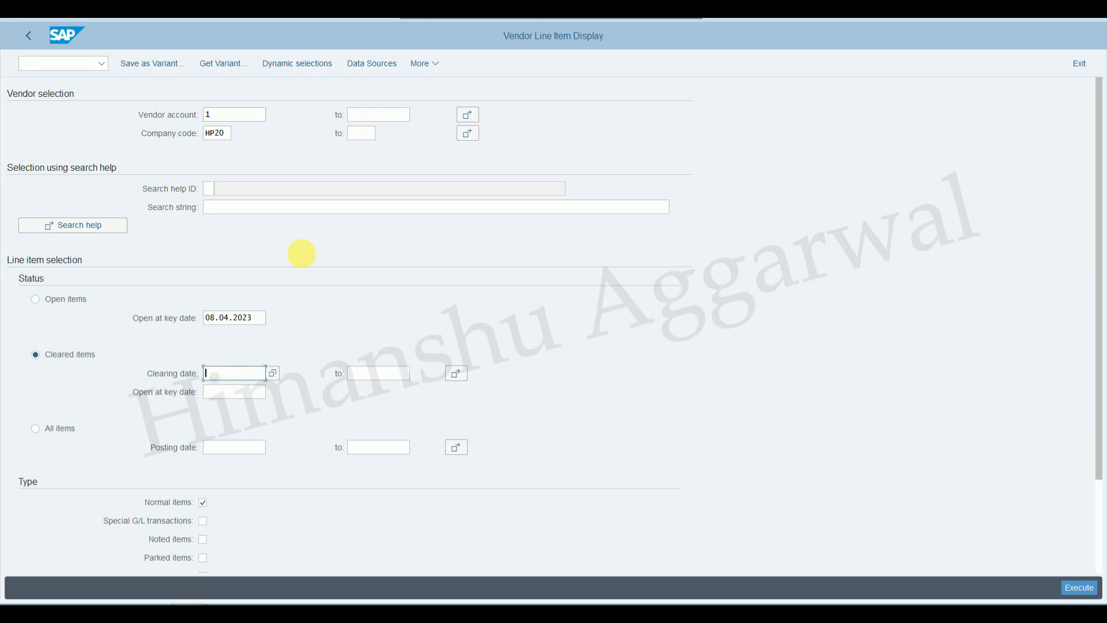
{"action": "type", "text": "08.04.2023"}
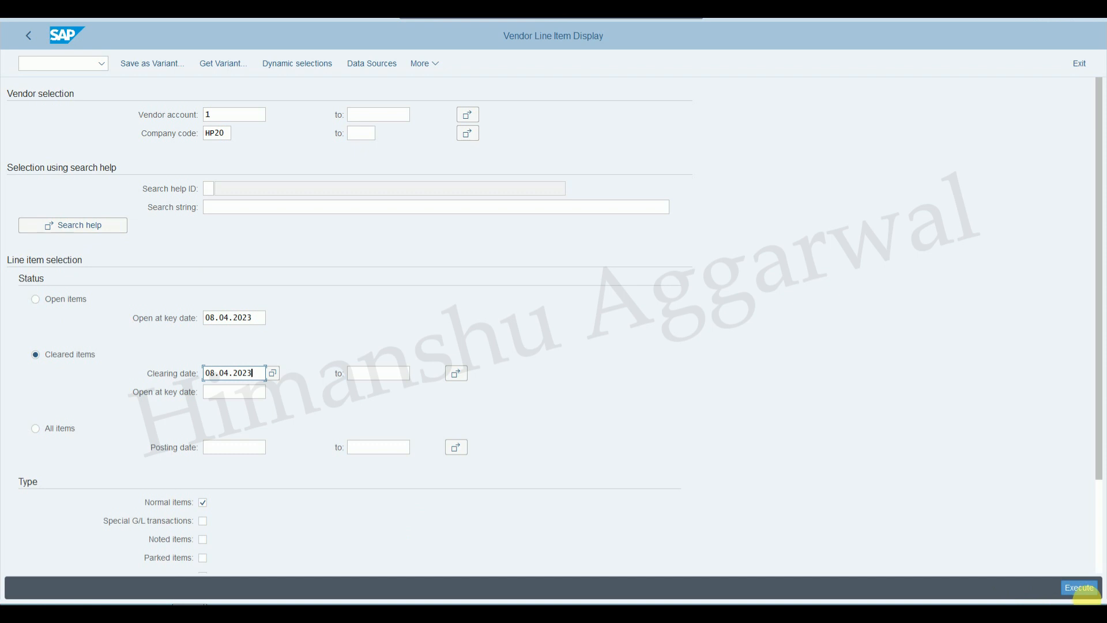
{"action": "left_click", "coordinate": [1080, 587]}
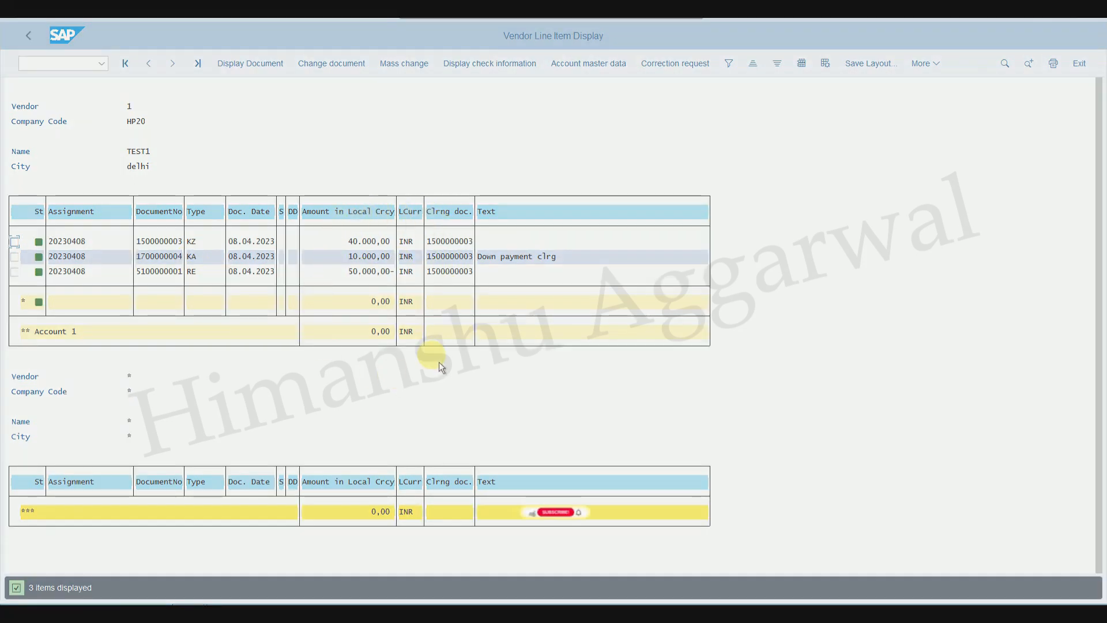
Begin calling another transaction with a code starting with /nme
{"action": "left_click", "coordinate": [61, 63]}
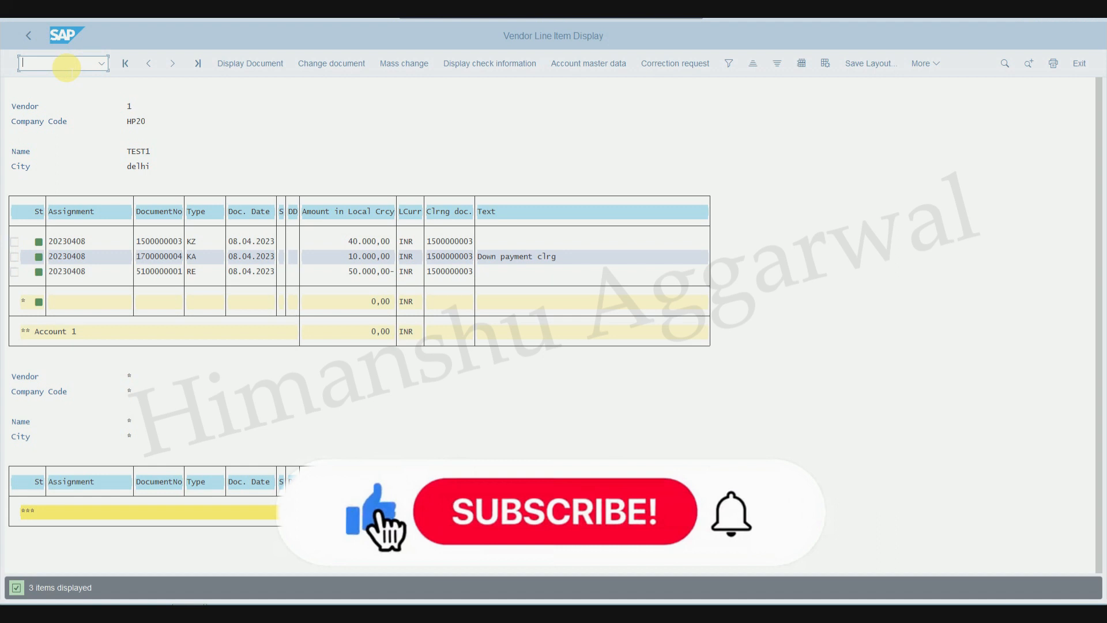
{"action": "type", "text": "/nme"}
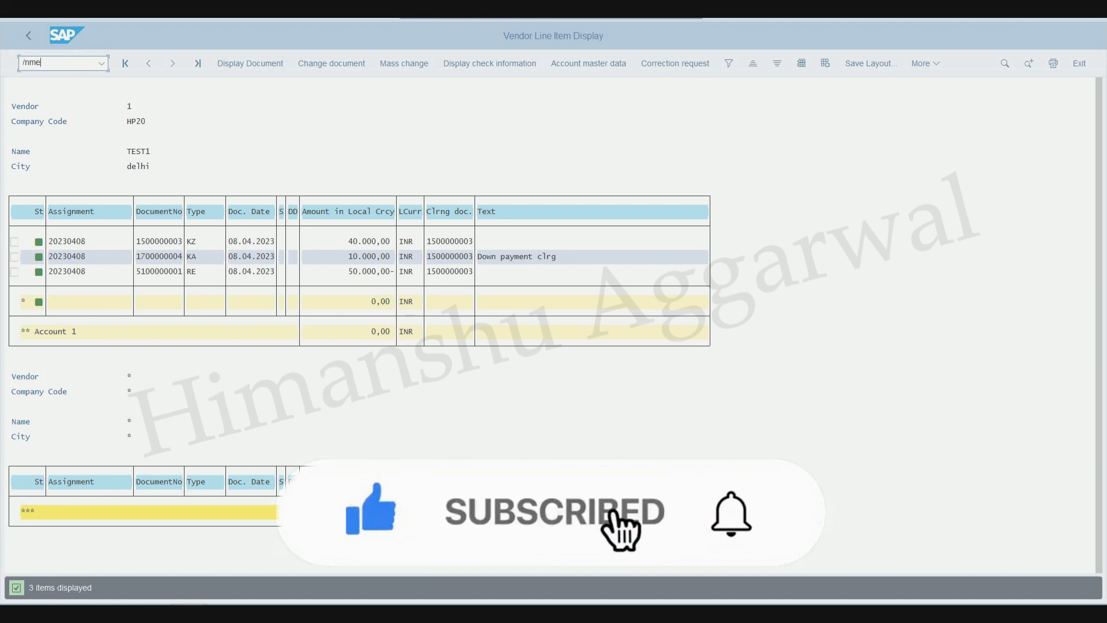